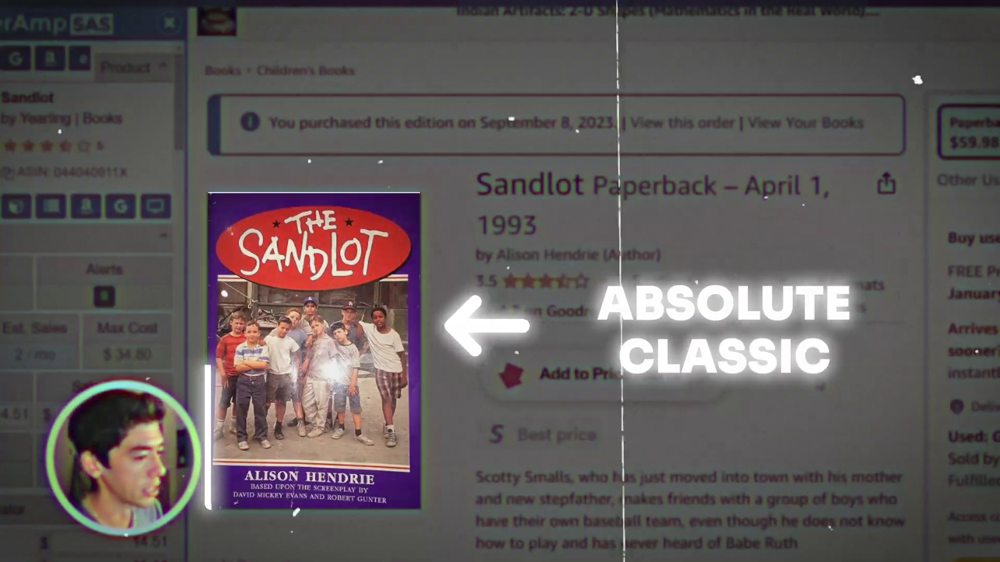
# - Scroll the Sandlot paperback page to the notice that it was purchased September 8, 2023
pyautogui.scroll(-5, 794, 395)
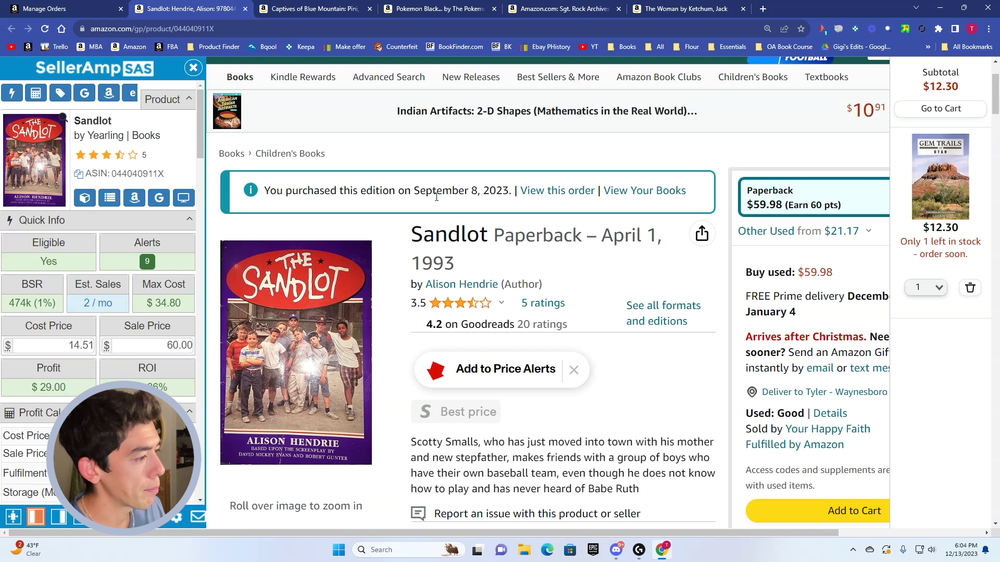
# - Open the Sandlot order details in a new tab and check SellerAmp's $29.00 profit and 199.86% ROI
pyautogui.click(572, 200)
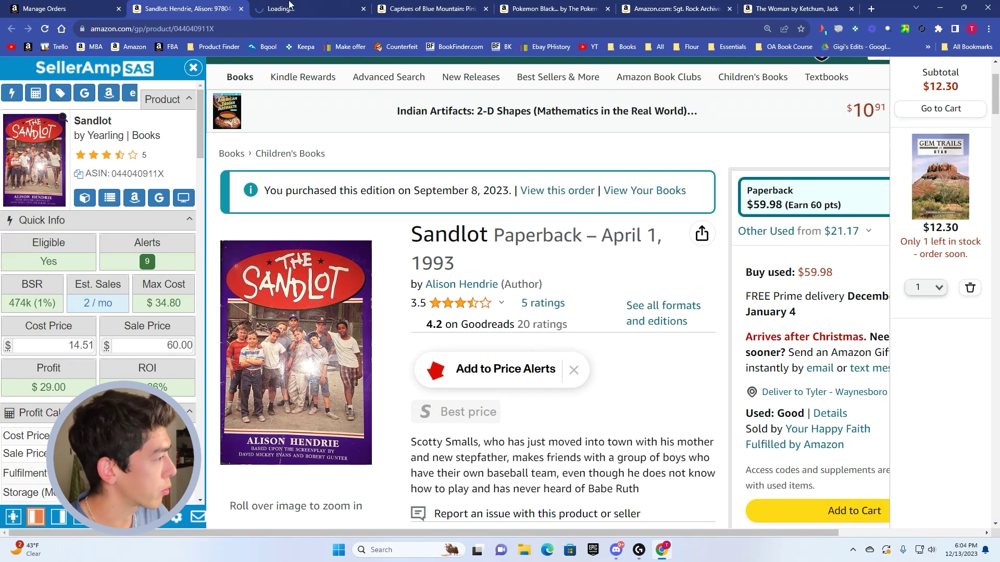
pyautogui.click(288, 8)
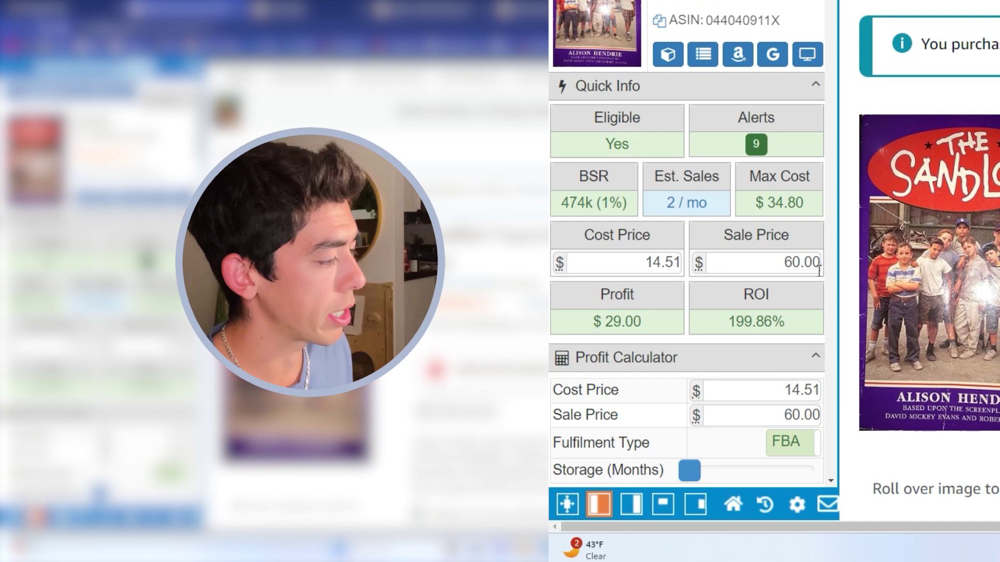
pyautogui.scroll(-8, 927, 260)
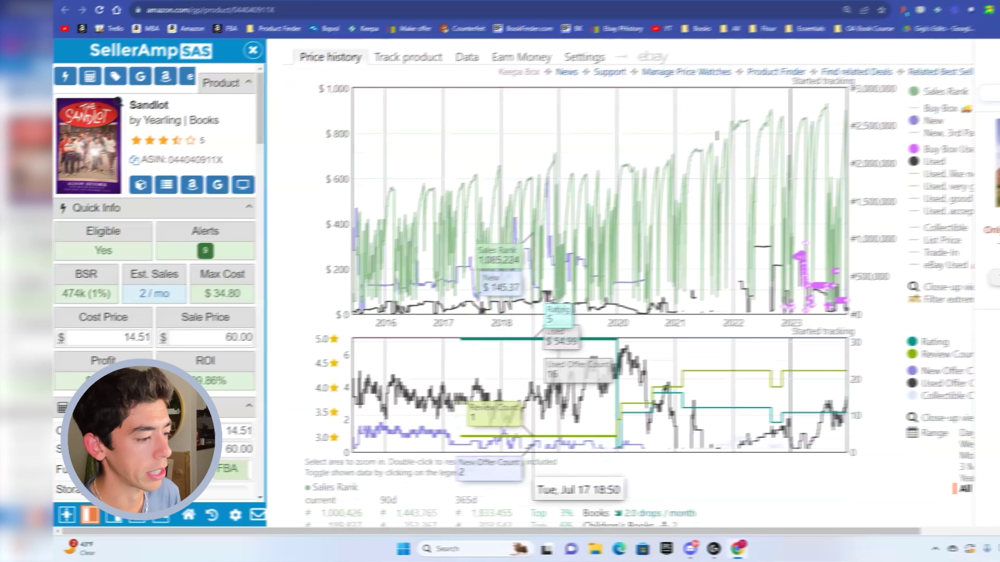
# - Zoom the Keepa chart into August–November, then May–mid-August, resetting to the full year each time
pyautogui.scroll(-2, 881, 425)
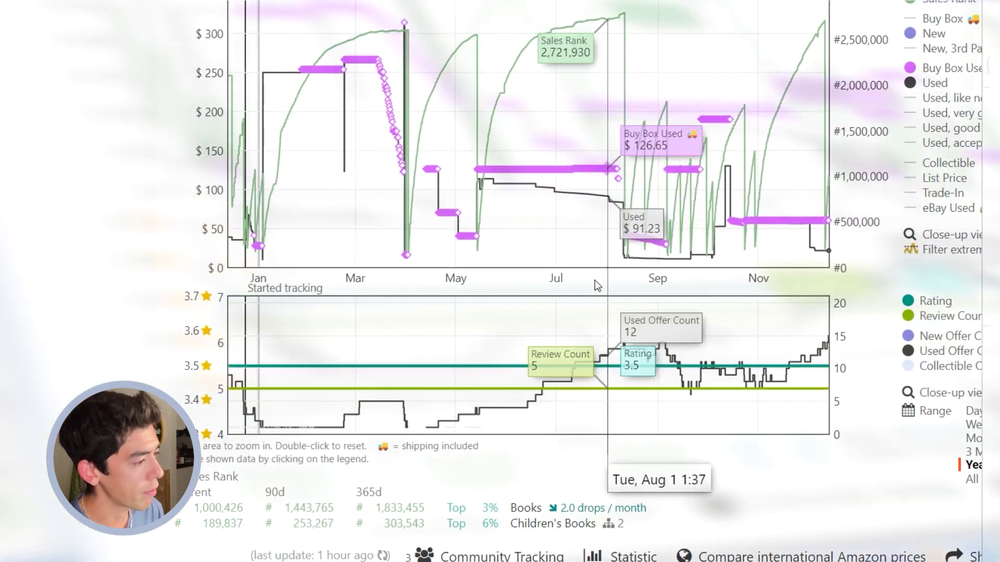
pyautogui.moveTo(614, 260); pyautogui.dragTo(760, 260)
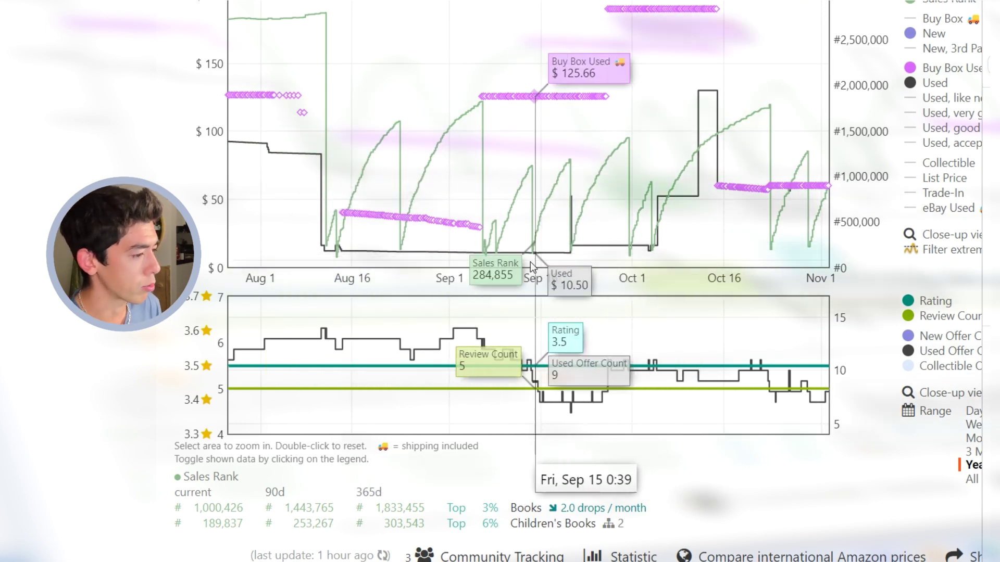
pyautogui.scroll(10, 535, 270)
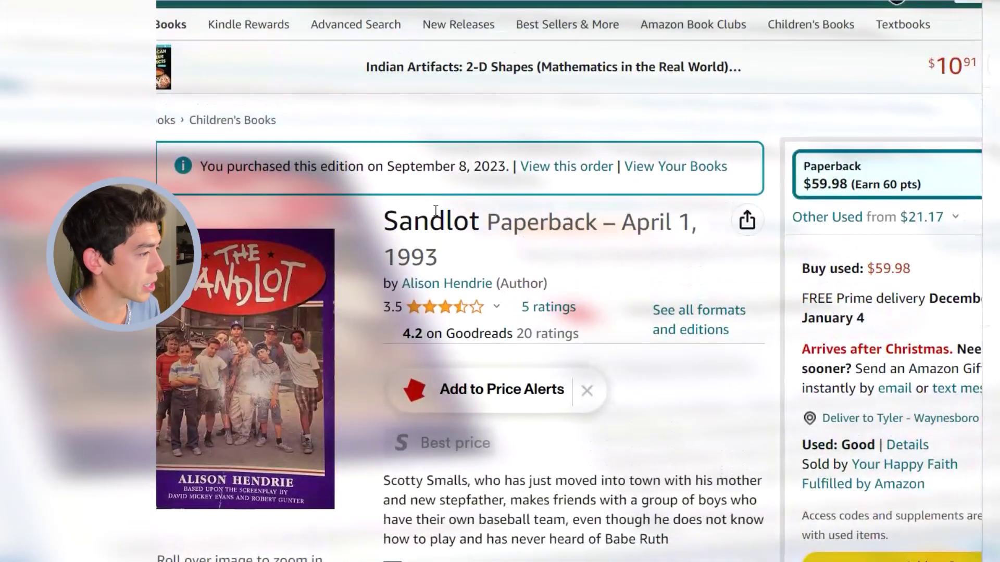
pyautogui.scroll(-10, 521, 373)
pyautogui.scroll(-5, 518, 370)
pyautogui.doubleClick(566, 258)
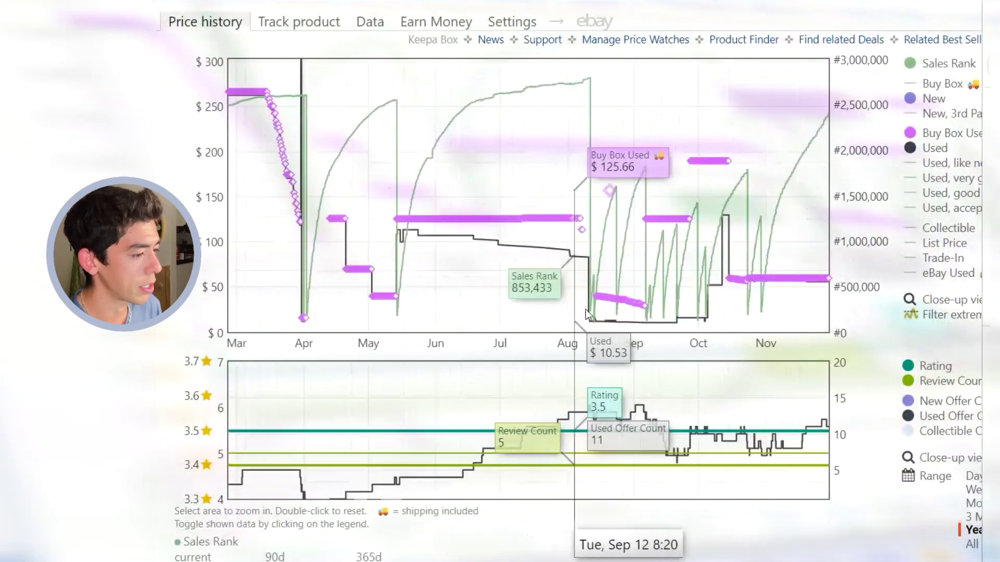
pyautogui.moveTo(473, 307); pyautogui.dragTo(632, 310)
pyautogui.click(838, 189)
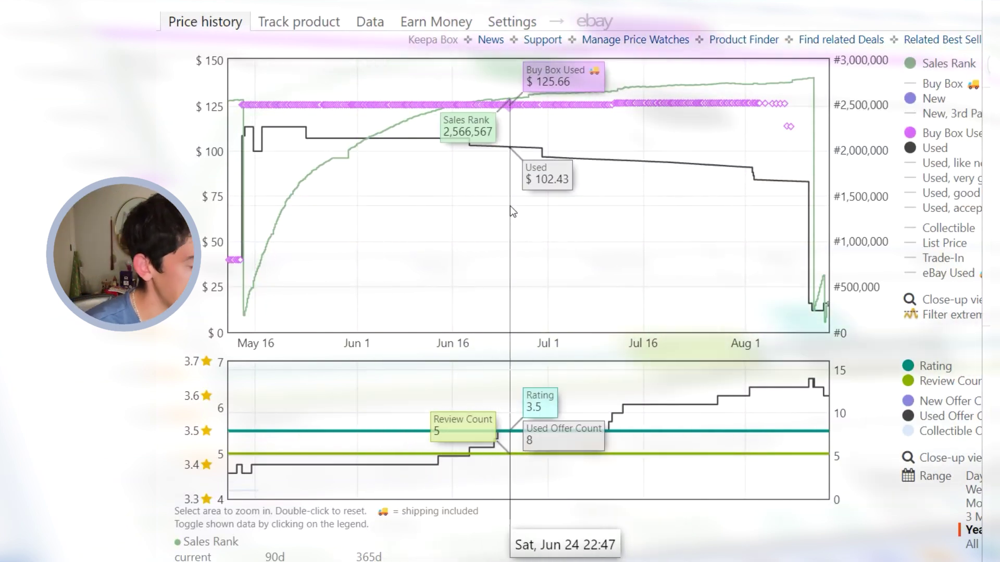
pyautogui.doubleClick(518, 235)
# - Emphasise the Sales Rank line, zoom into August–mid-October, then reset to the full year
pyautogui.click(925, 71)
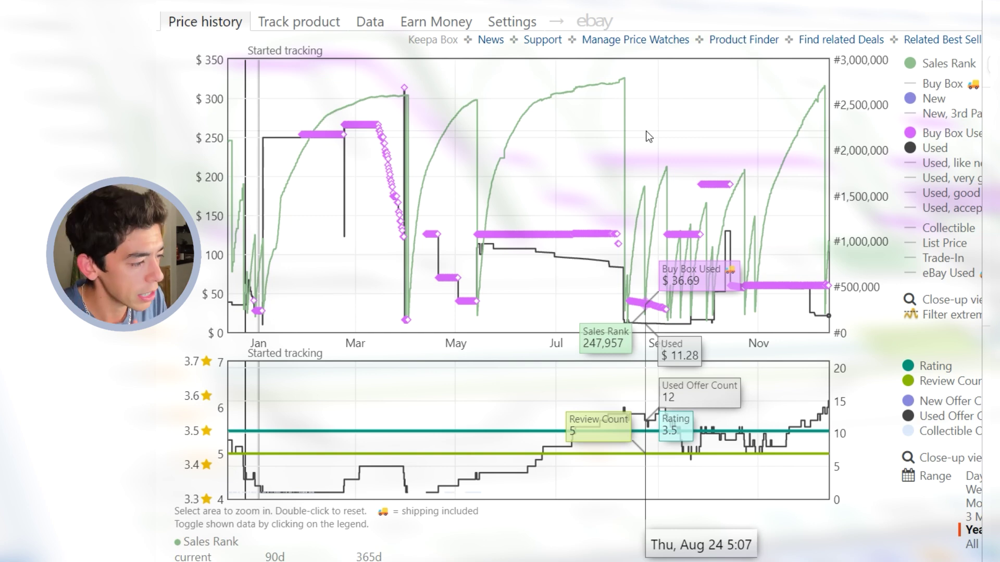
pyautogui.moveTo(616, 226); pyautogui.dragTo(729, 244)
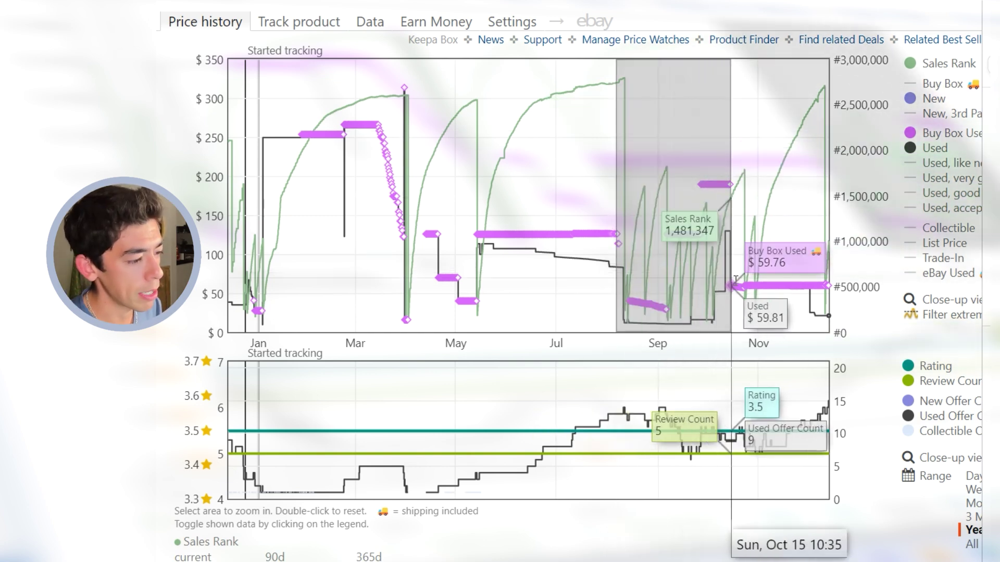
pyautogui.click(830, 190)
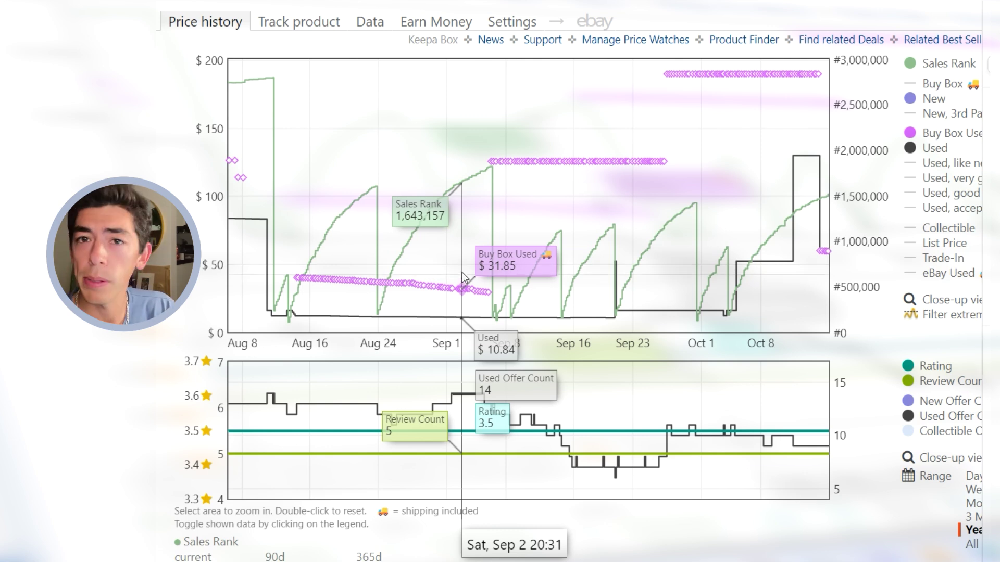
pyautogui.doubleClick(455, 174)
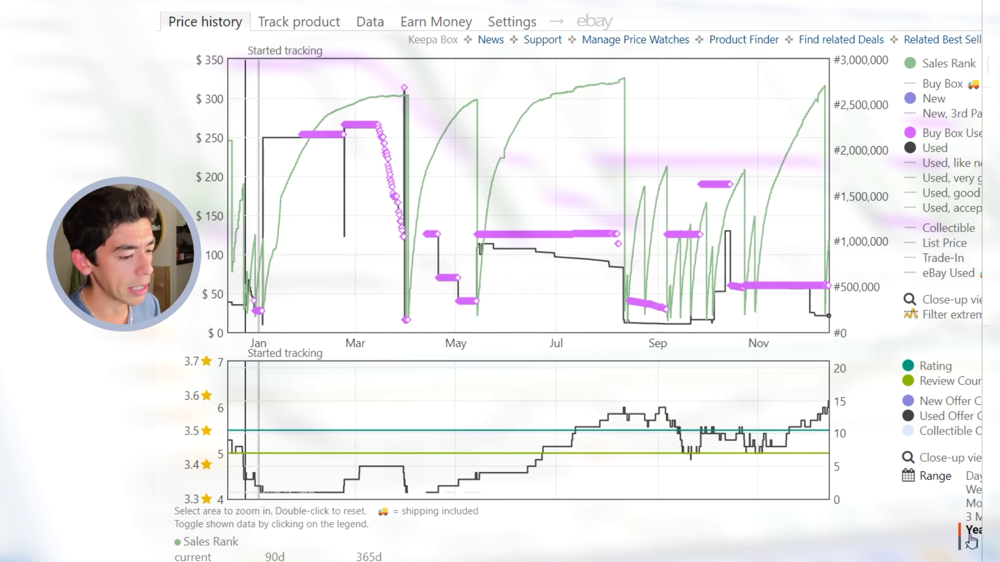
# - Show the full 2016–2023 history and zoom into 2016–2021, Oct 2016–Apr 2018 and May 2019–Jan 2020
pyautogui.click(967, 547)
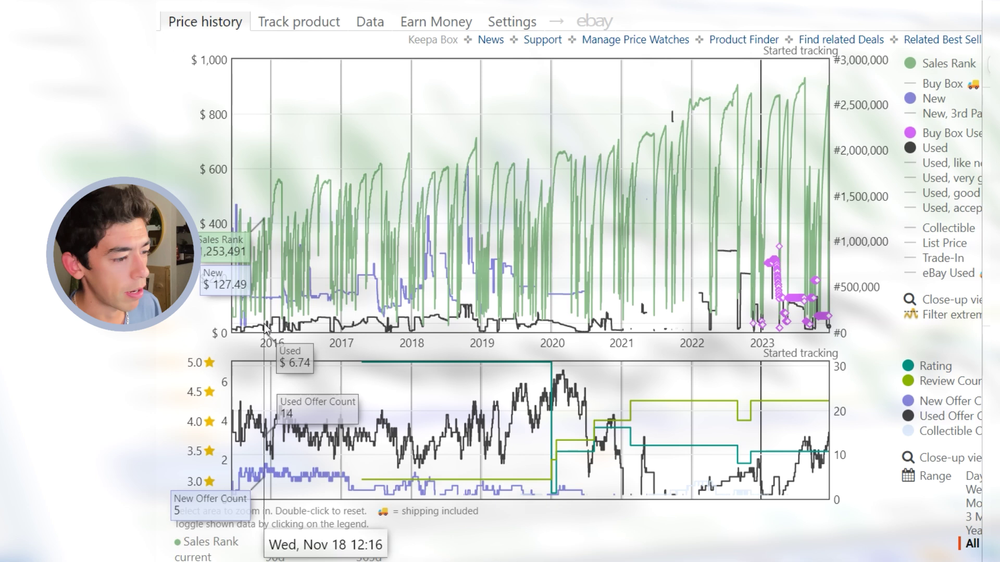
pyautogui.moveTo(284, 328); pyautogui.dragTo(632, 329)
pyautogui.scroll(-3, 569, 351)
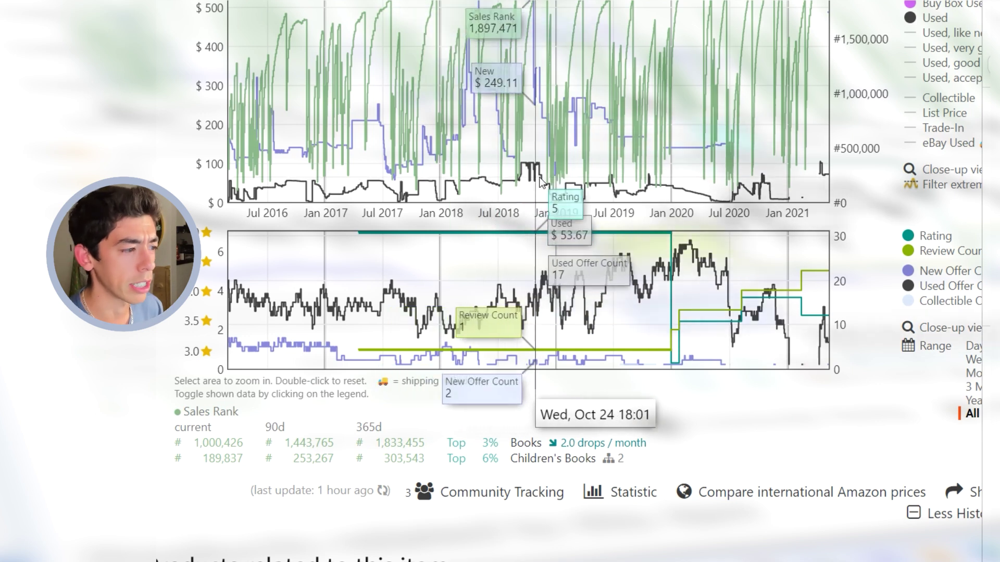
pyautogui.moveTo(282, 184); pyautogui.dragTo(479, 186)
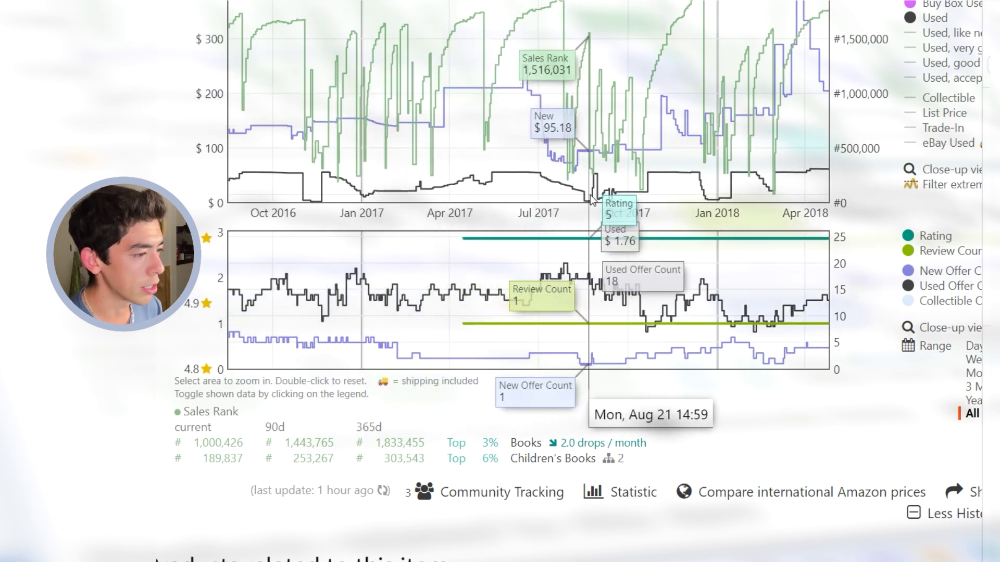
pyautogui.doubleClick(607, 199)
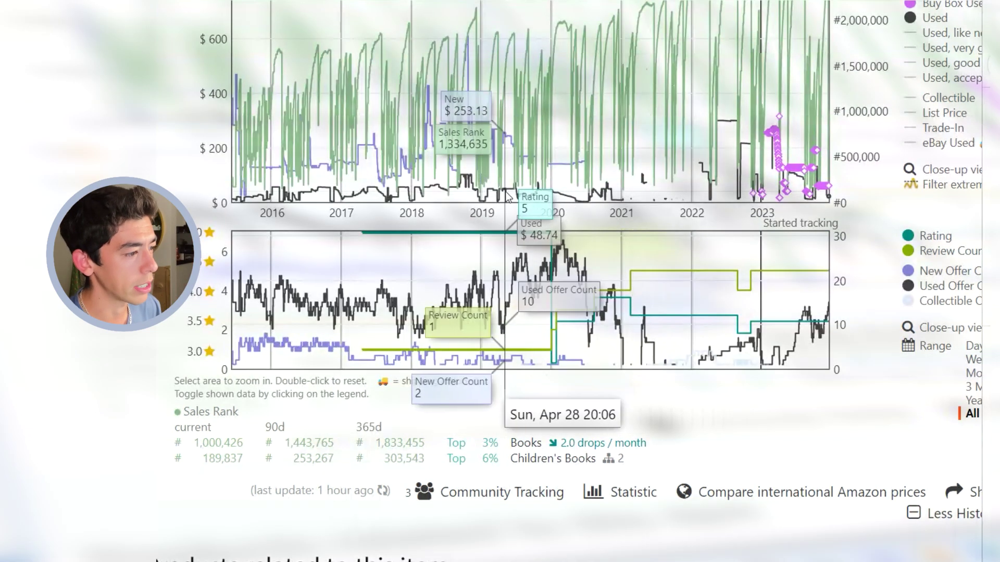
pyautogui.moveTo(506, 197); pyautogui.dragTo(506, 198)
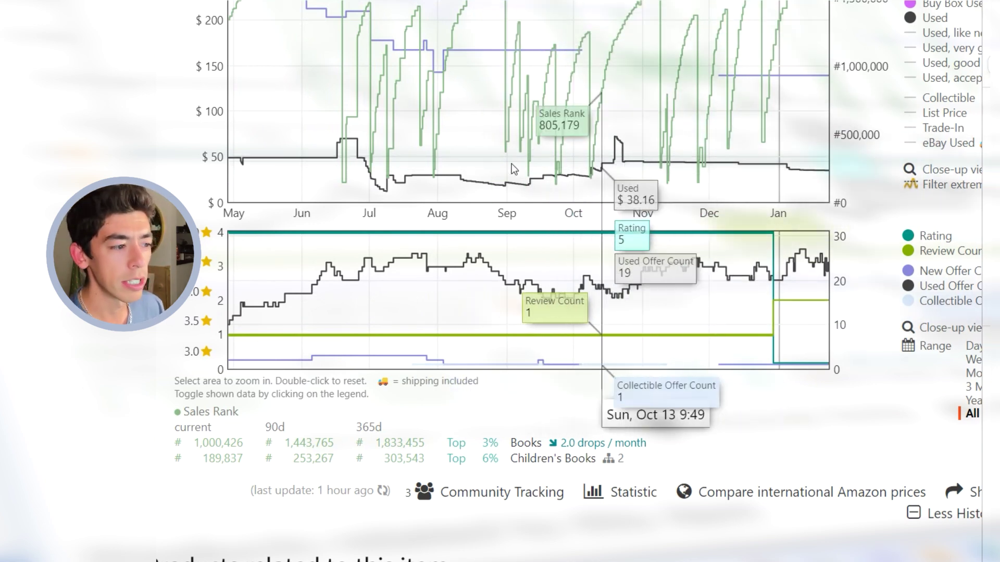
pyautogui.doubleClick(684, 107)
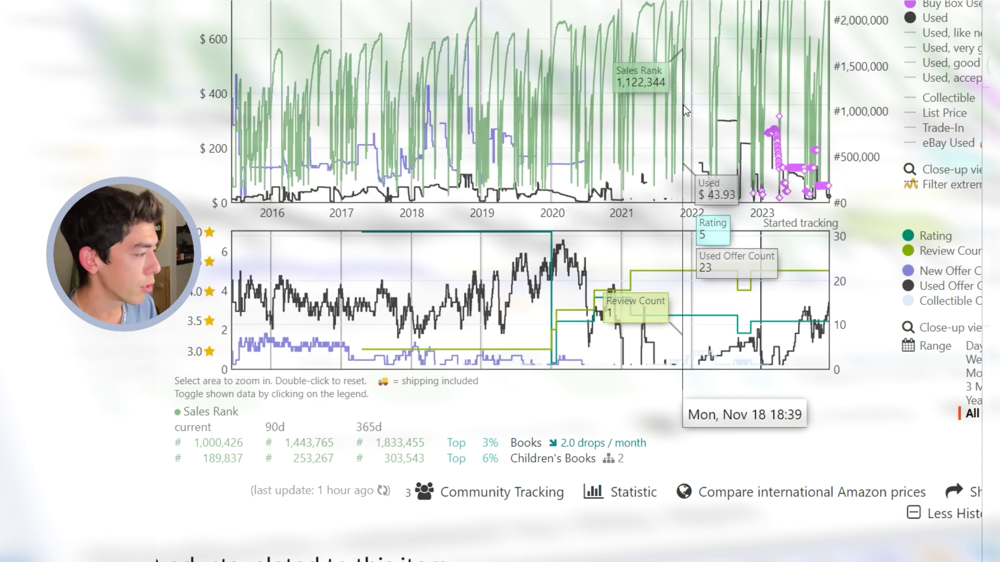
# - Switch the range to Year and back to All, then review the Community Tracking desired prices
pyautogui.click(973, 400)
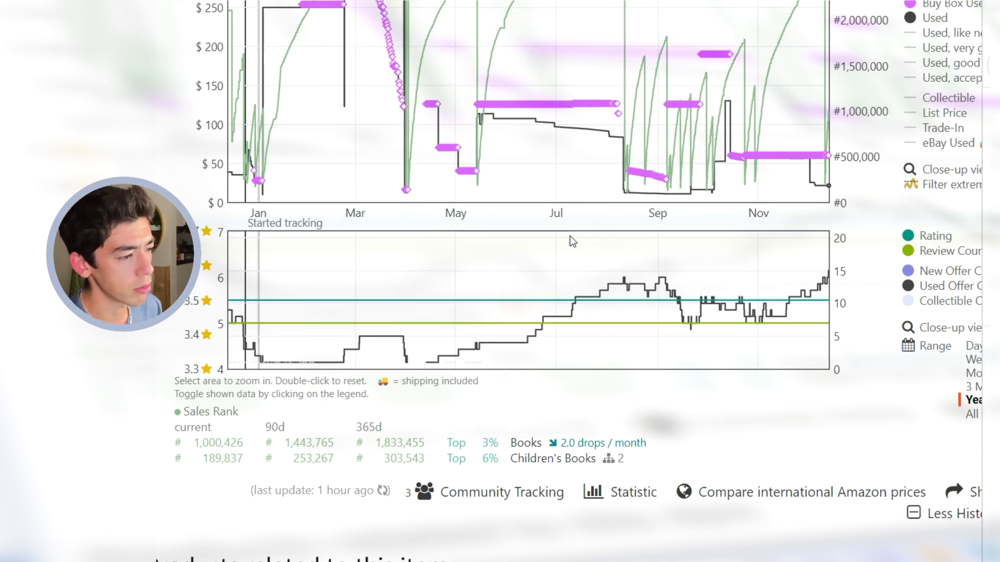
pyautogui.click(972, 414)
pyautogui.scroll(2, 648, 384)
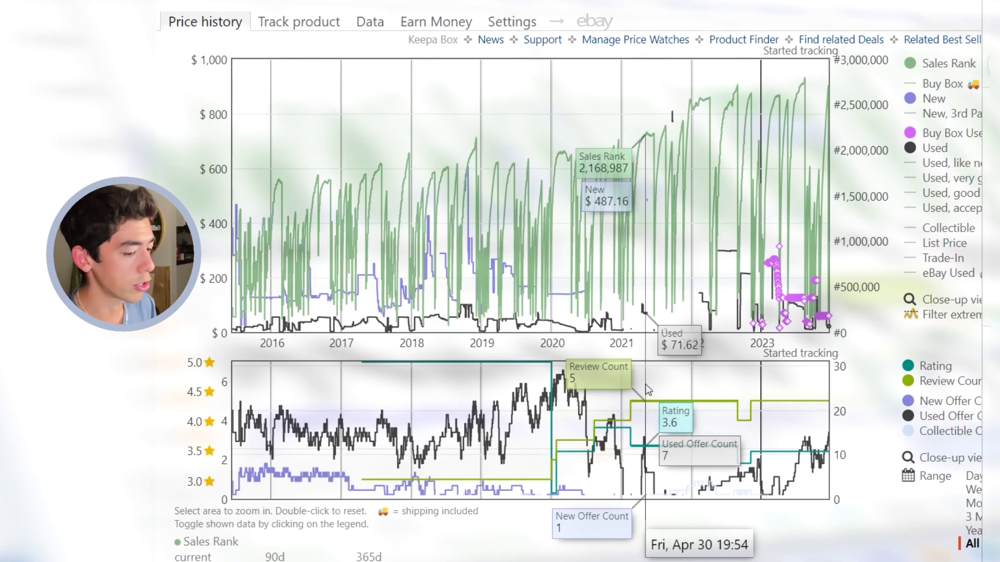
pyautogui.scroll(-5, 572, 396)
pyautogui.moveTo(465, 372)
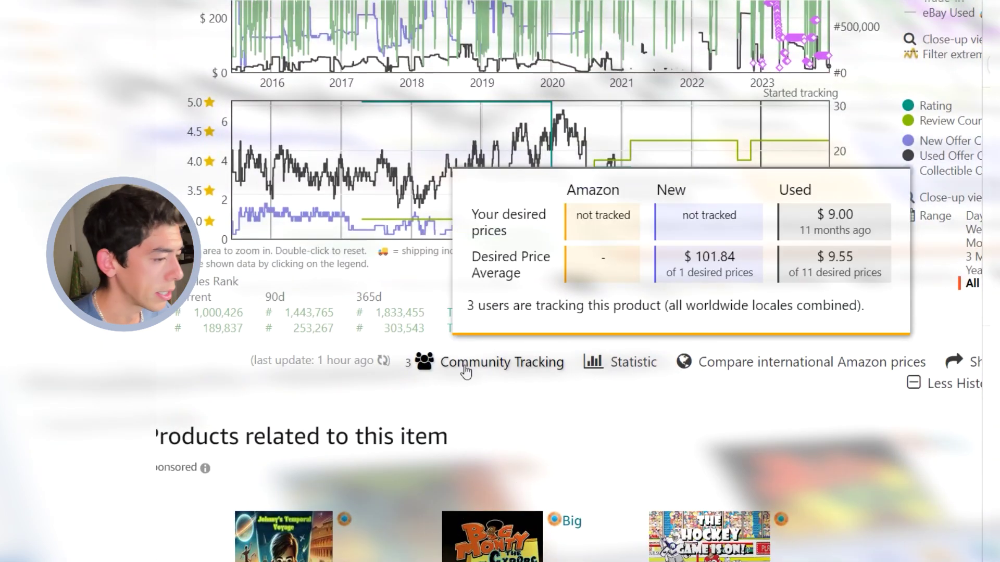
pyautogui.scroll(6, 464, 372)
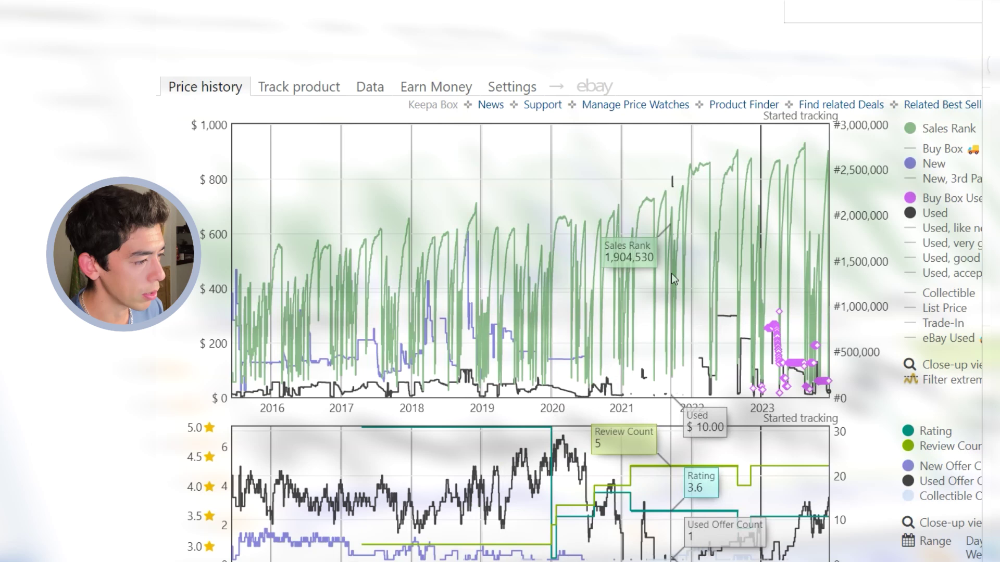
# - Open the Sandlot's existing Keepa price tracking for editing
pyautogui.click(306, 90)
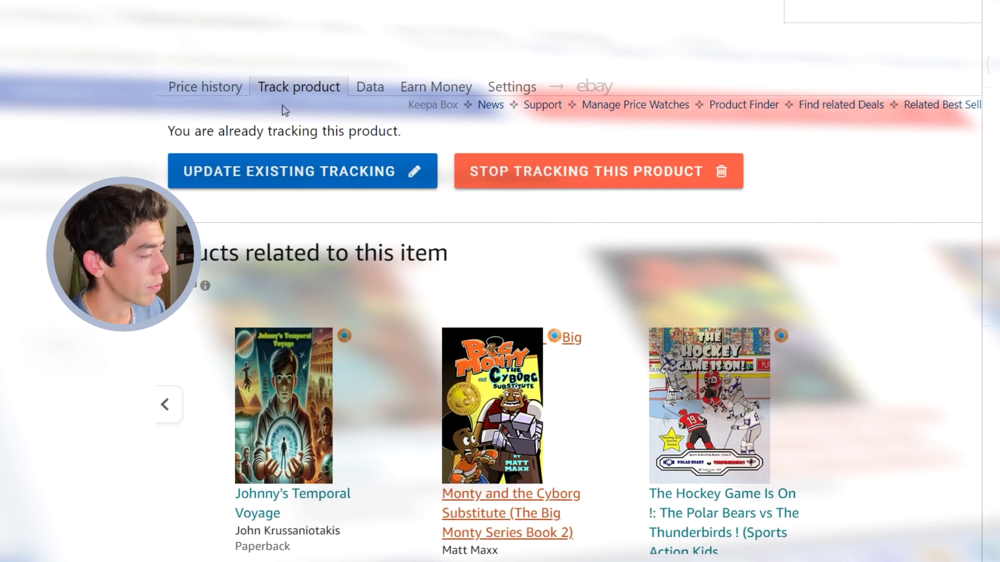
pyautogui.click(310, 174)
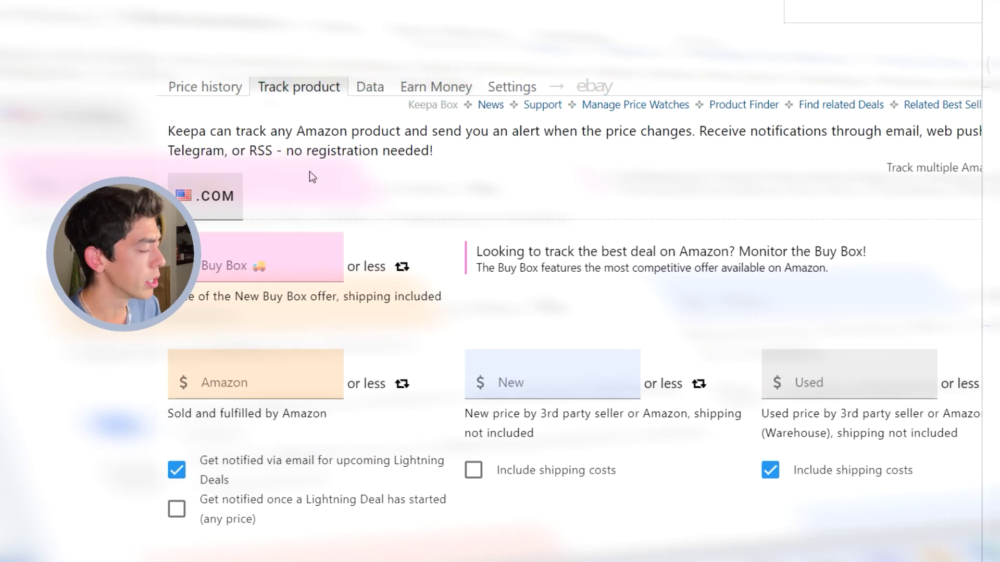
pyautogui.click(234, 87)
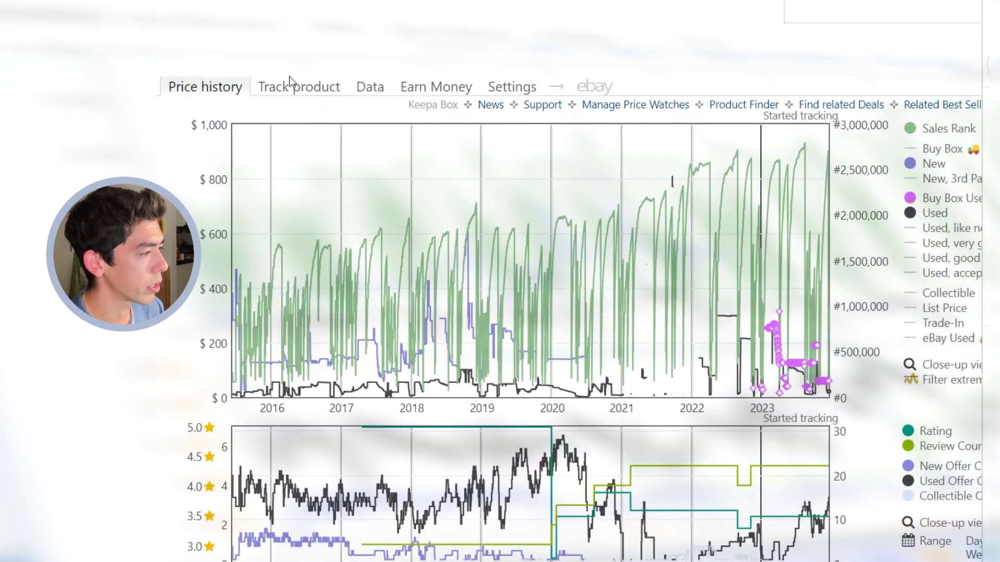
pyautogui.click(295, 87)
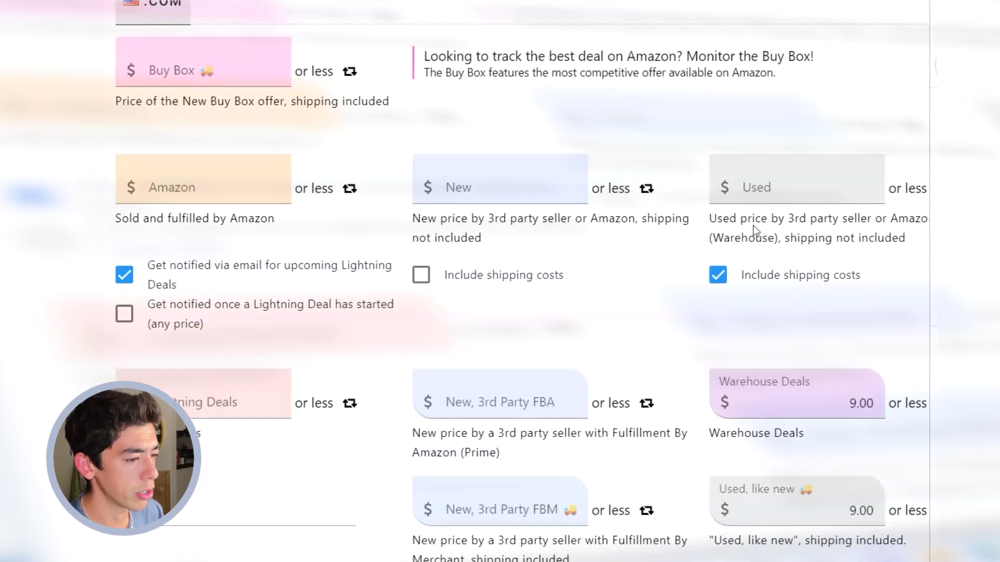
# - Set a $9.00-or-less used-price alert lasting 10 years and update the tracking
pyautogui.click(770, 195)
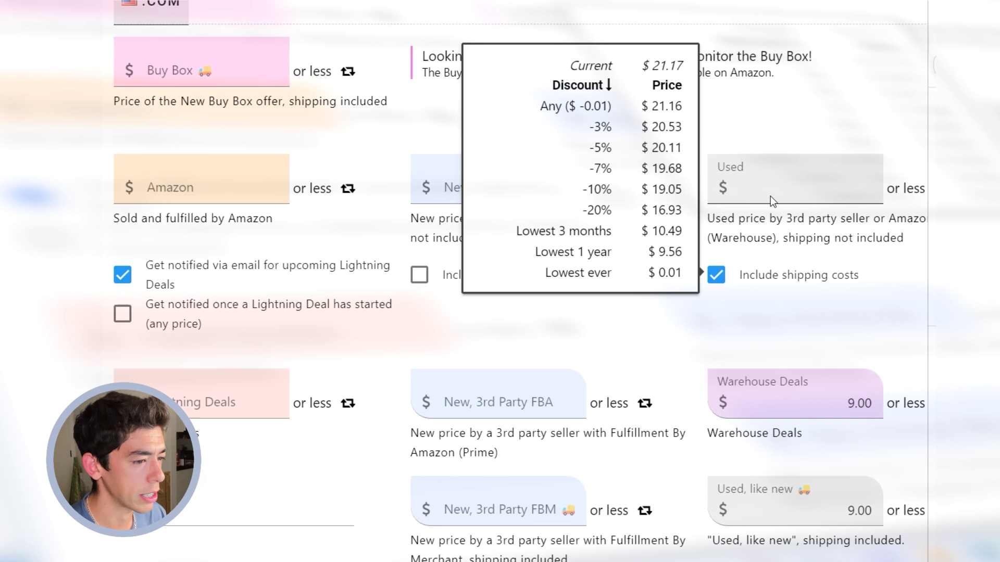
pyautogui.write('900')
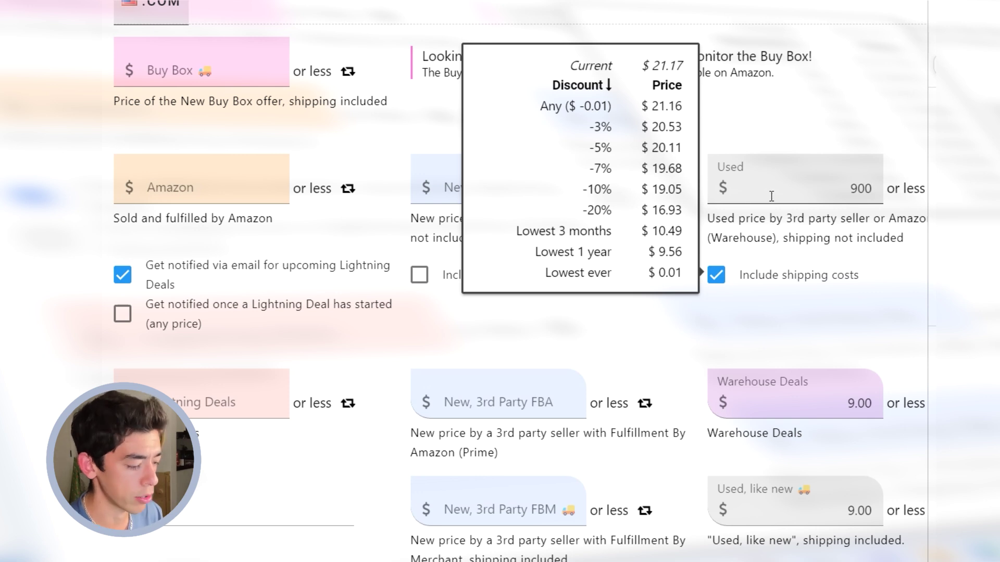
pyautogui.click(728, 280)
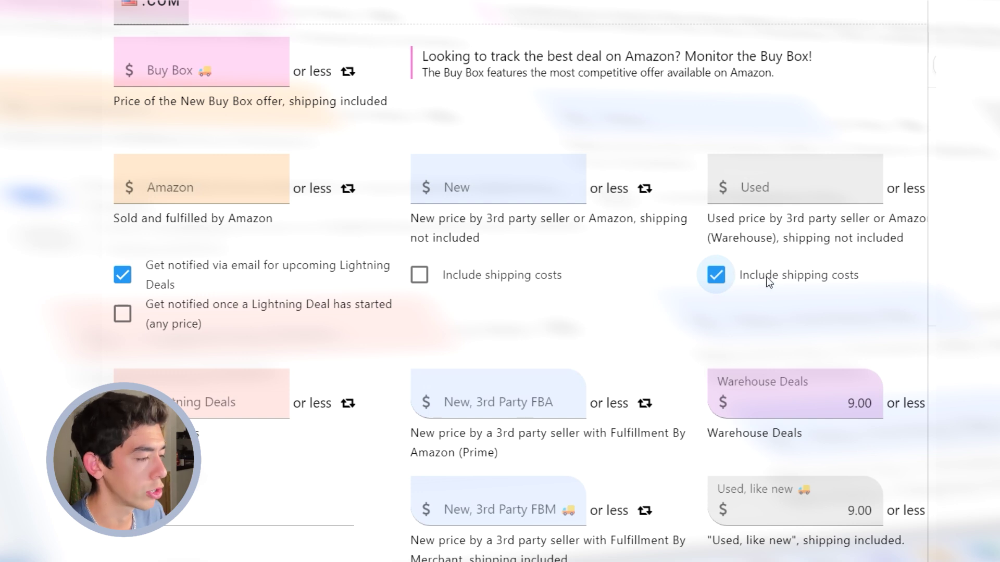
pyautogui.scroll(4, 781, 234)
pyautogui.scroll(-12, 747, 330)
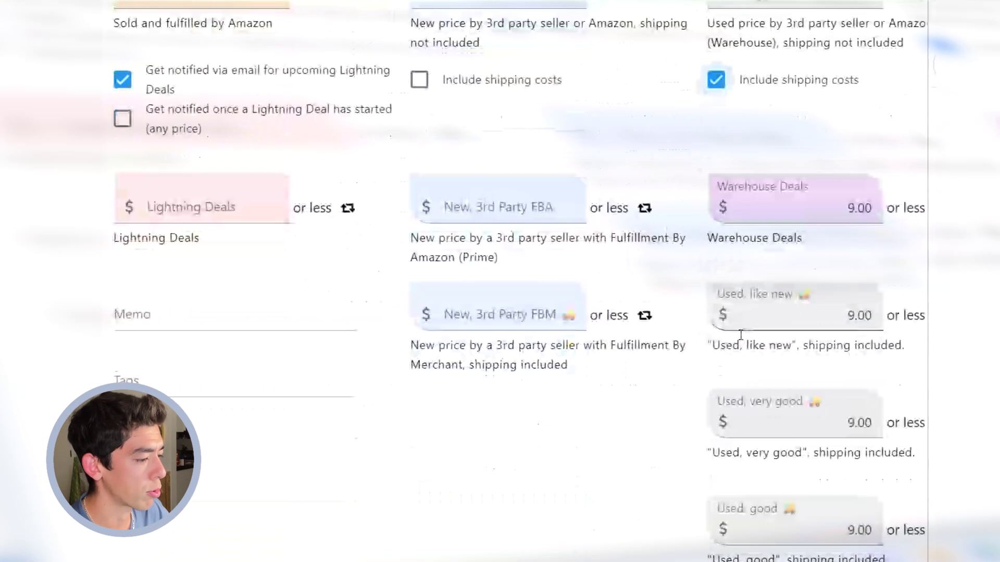
pyautogui.scroll(-5, 684, 361)
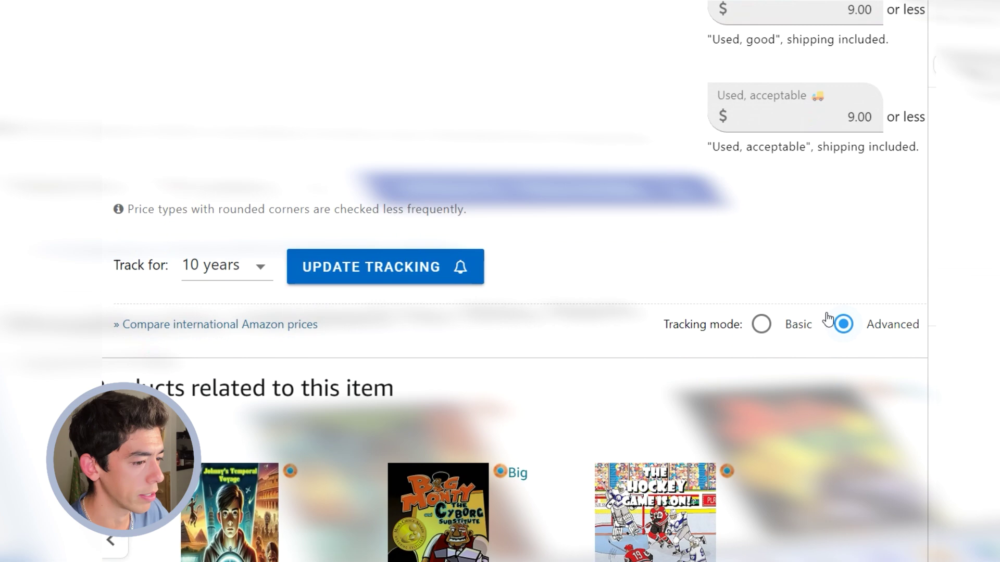
pyautogui.scroll(7, 828, 346)
pyautogui.scroll(-3, 210, 461)
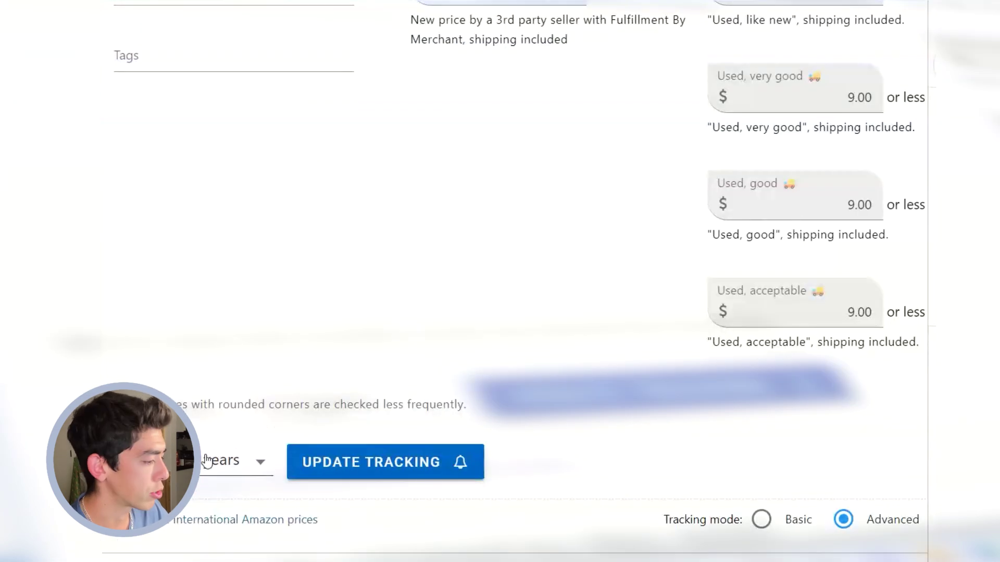
pyautogui.scroll(1, 260, 463)
pyautogui.scroll(-1, 393, 465)
pyautogui.click(393, 465)
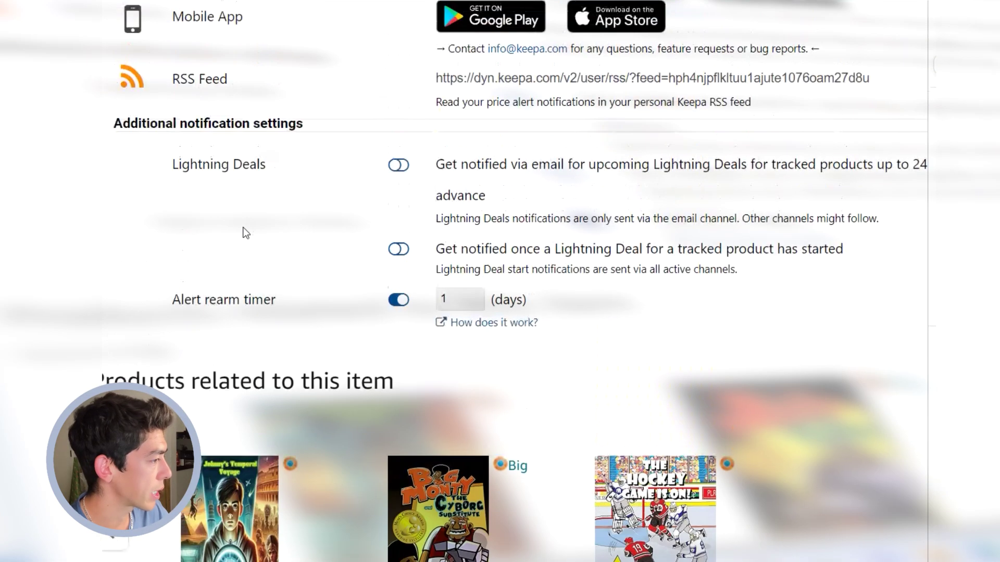
# - Return to the Sandlot's Keepa price history charts
pyautogui.scroll(8, 210, 226)
pyautogui.click(151, 159)
pyautogui.scroll(-2, 451, 341)
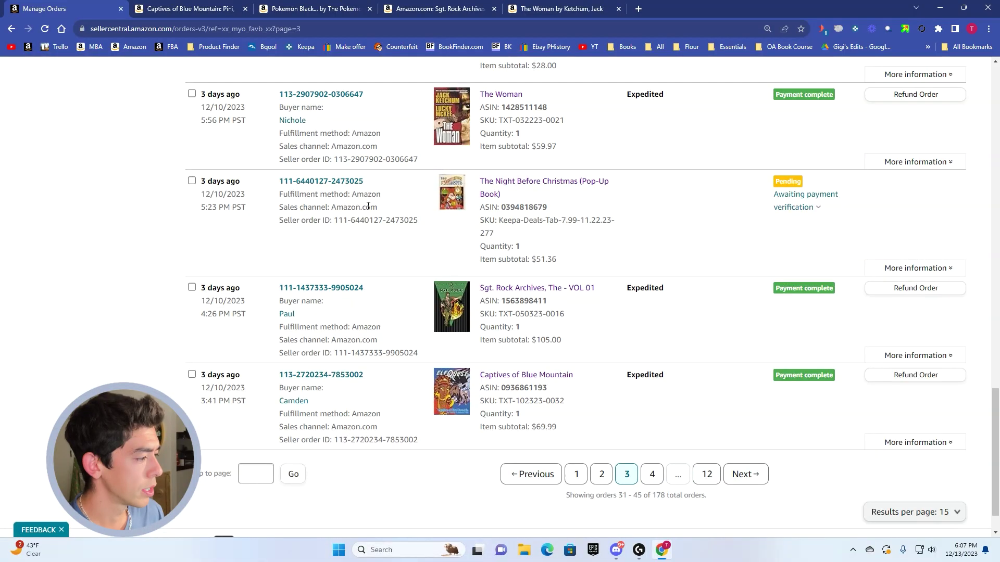
# - Open the Captives of Blue Mountain page from Manage Orders and zoom its Keepa chart to May–November
pyautogui.scroll(-1, 507, 342)
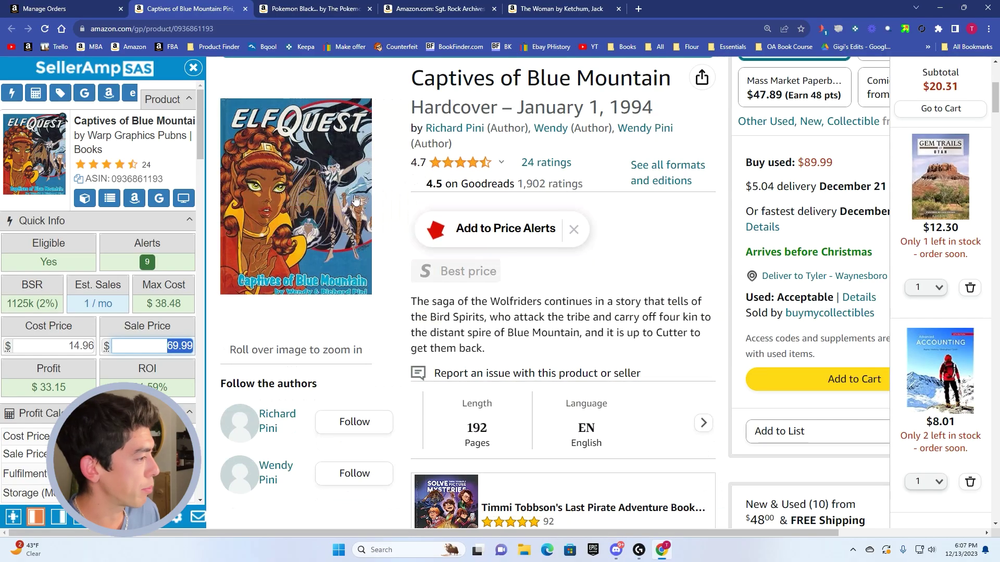
pyautogui.moveTo(271, 177)
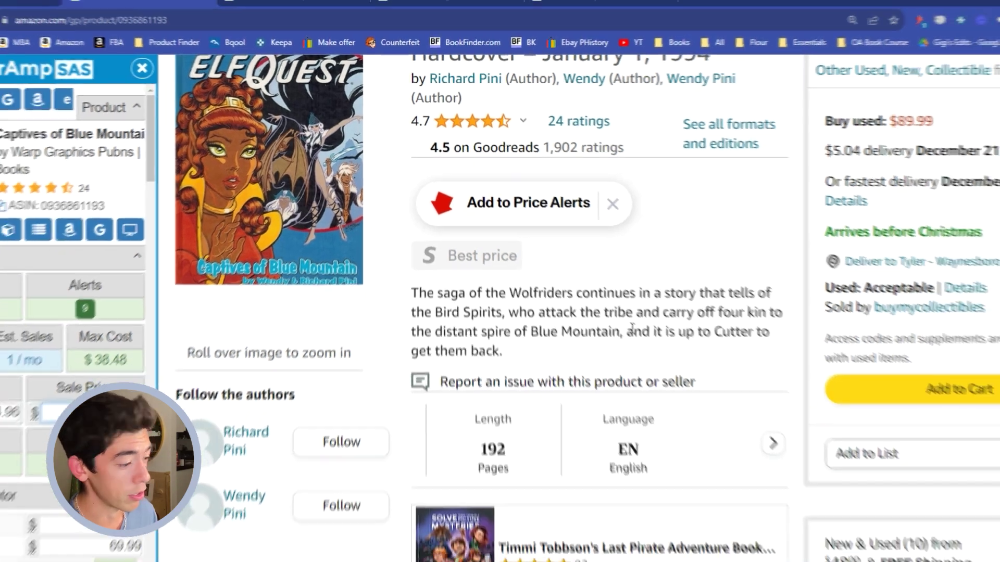
pyautogui.scroll(-10, 604, 296)
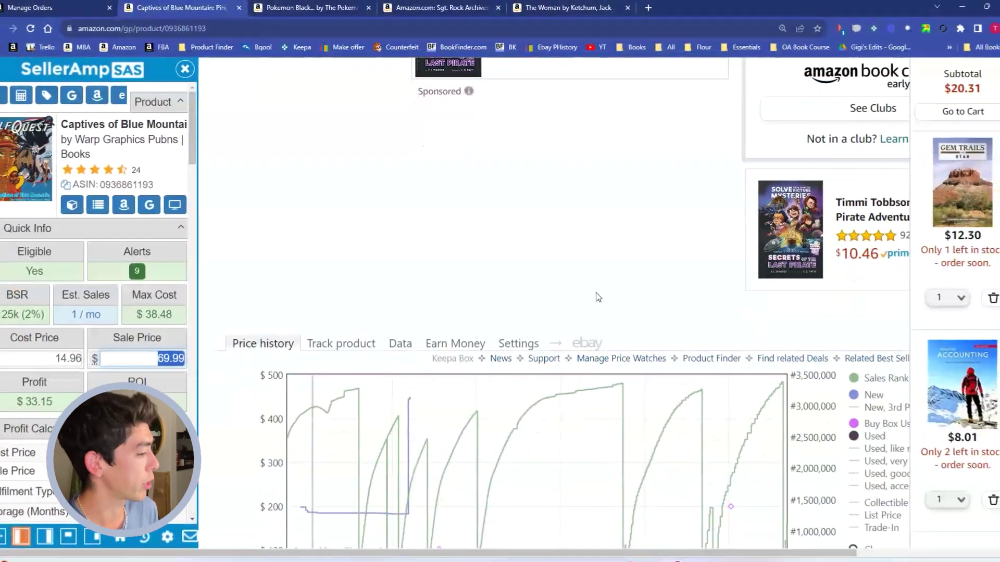
pyautogui.scroll(-2, 594, 291)
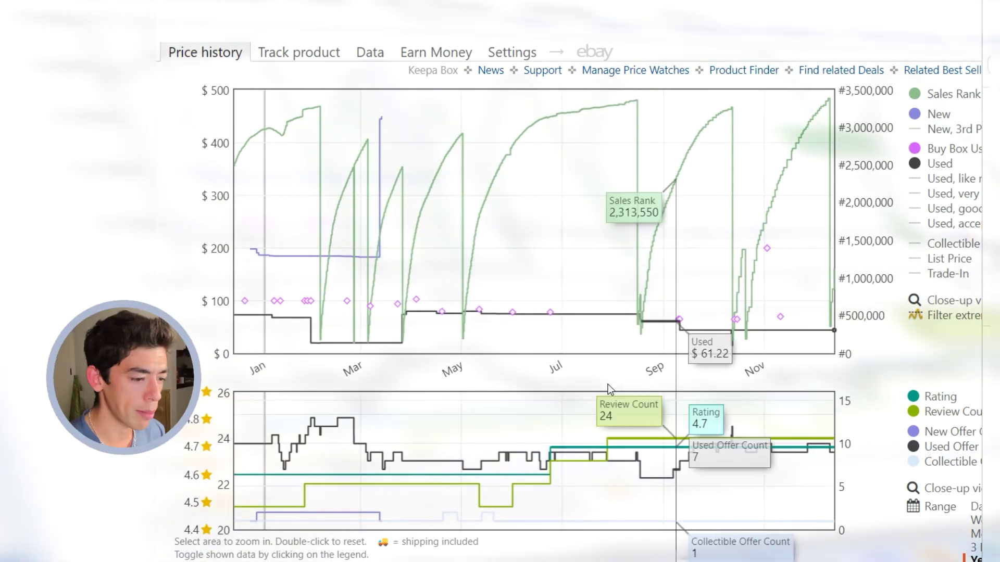
pyautogui.moveTo(431, 335); pyautogui.dragTo(783, 357)
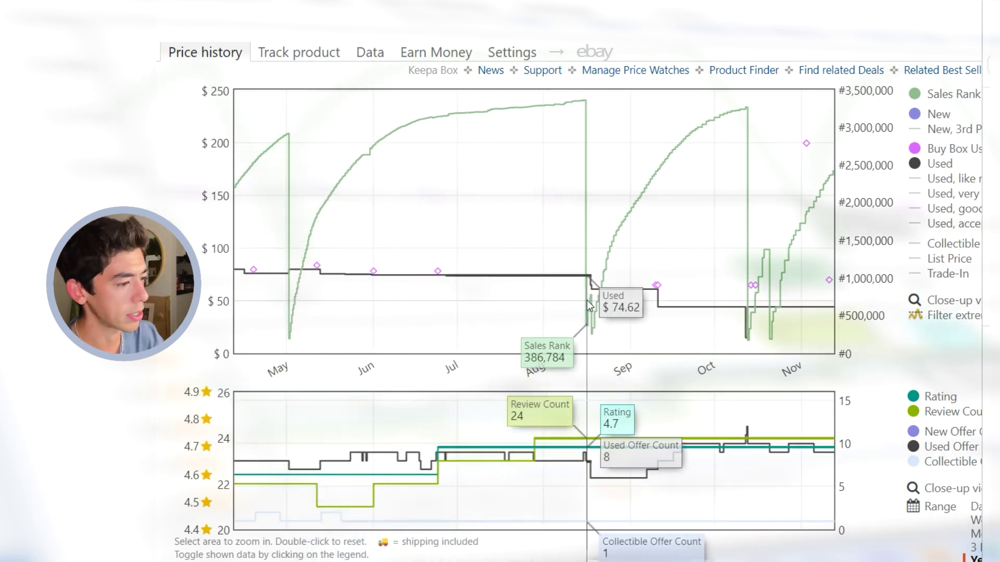
# - Narrow the Keepa chart to Oct 10–15, where the used price drops to $14.96
pyautogui.scroll(10, 655, 297)
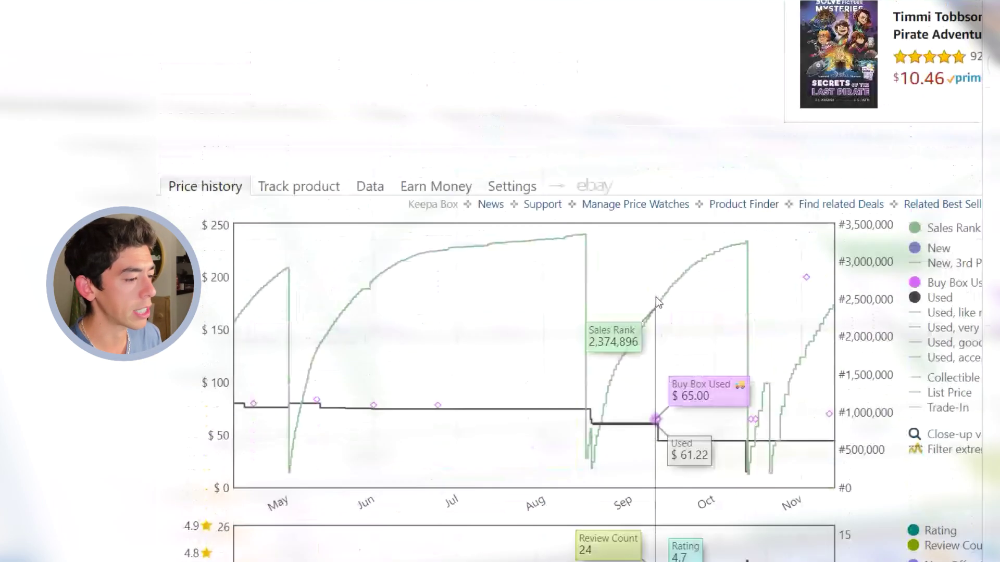
pyautogui.scroll(4, 656, 301)
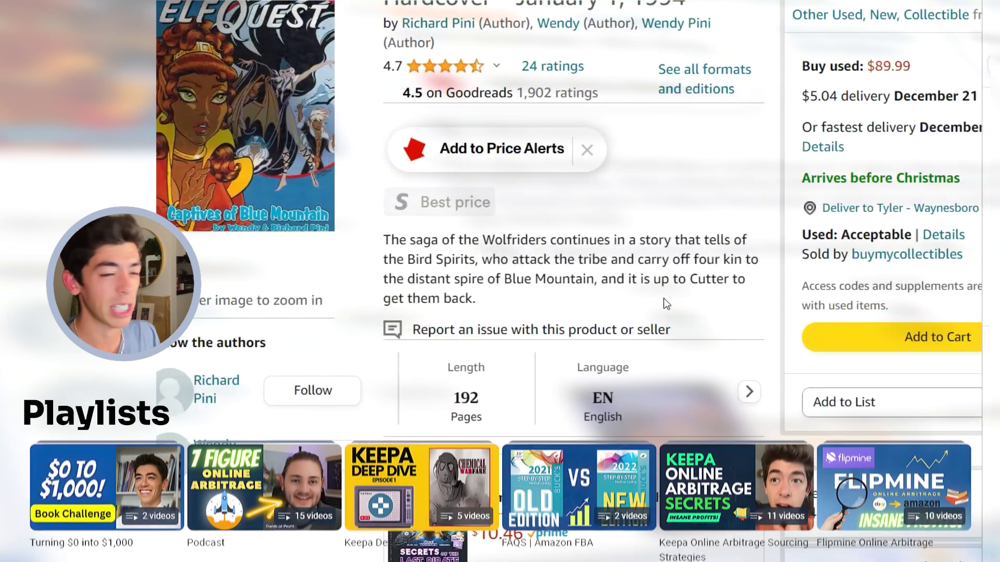
pyautogui.scroll(-1, 641, 300)
pyautogui.scroll(-10, 632, 302)
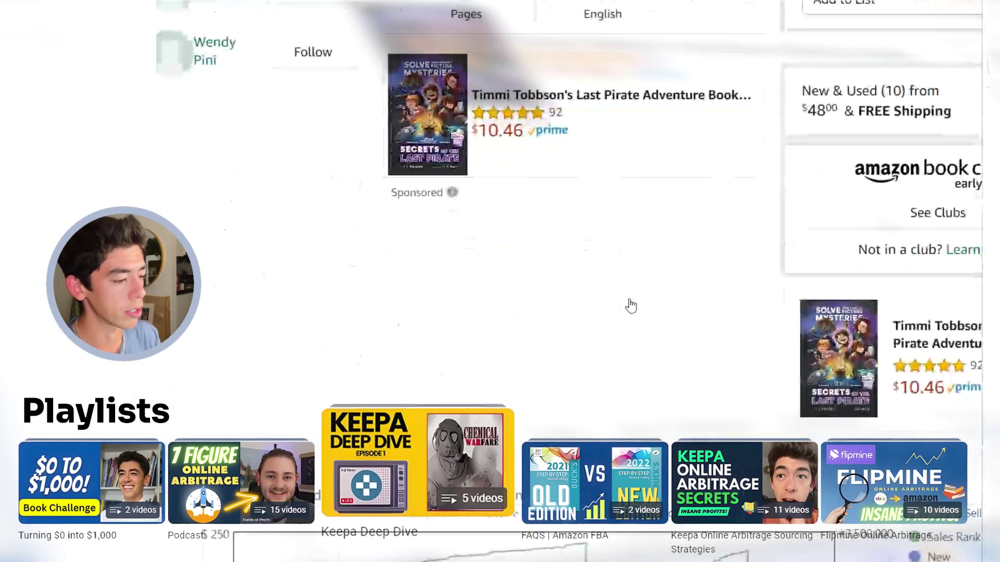
pyautogui.moveTo(478, 269); pyautogui.dragTo(580, 290)
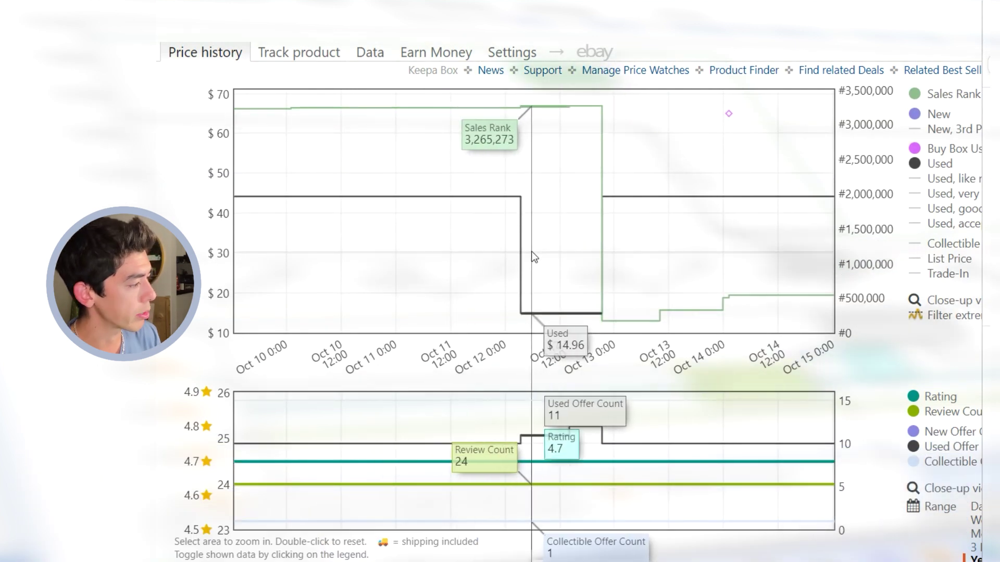
pyautogui.scroll(5, 408, 298)
pyautogui.scroll(-3, 555, 347)
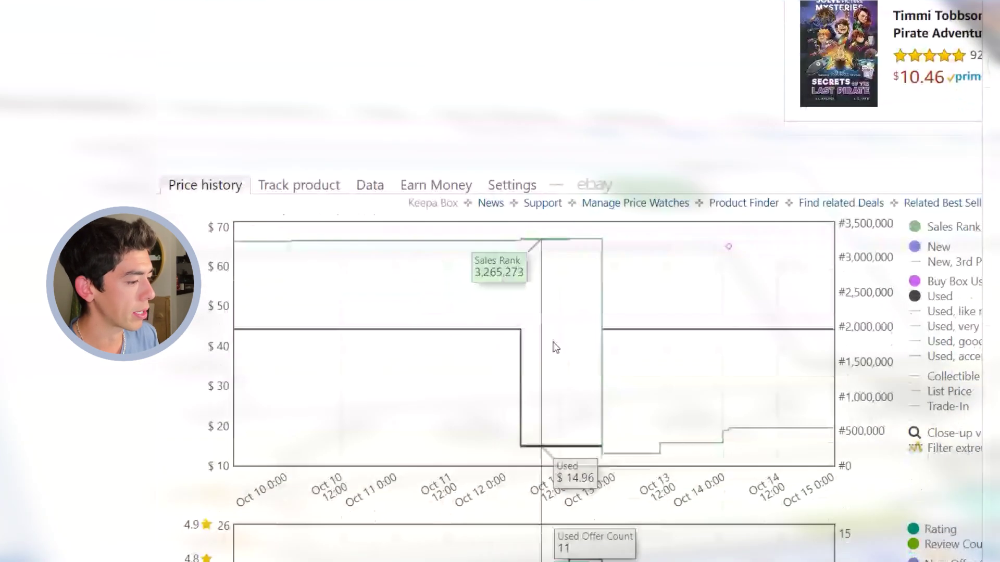
pyautogui.scroll(-3, 555, 347)
pyautogui.scroll(10, 561, 329)
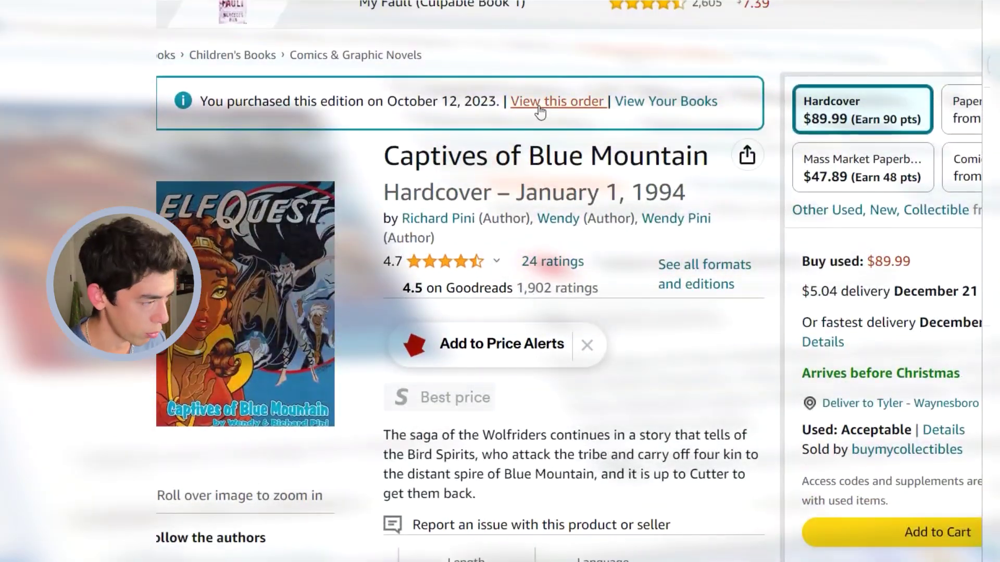
# - Open the Captives of Blue Mountain order in a new tab, showing the $14.96 used Good copy
pyautogui.rightClick(539, 111)
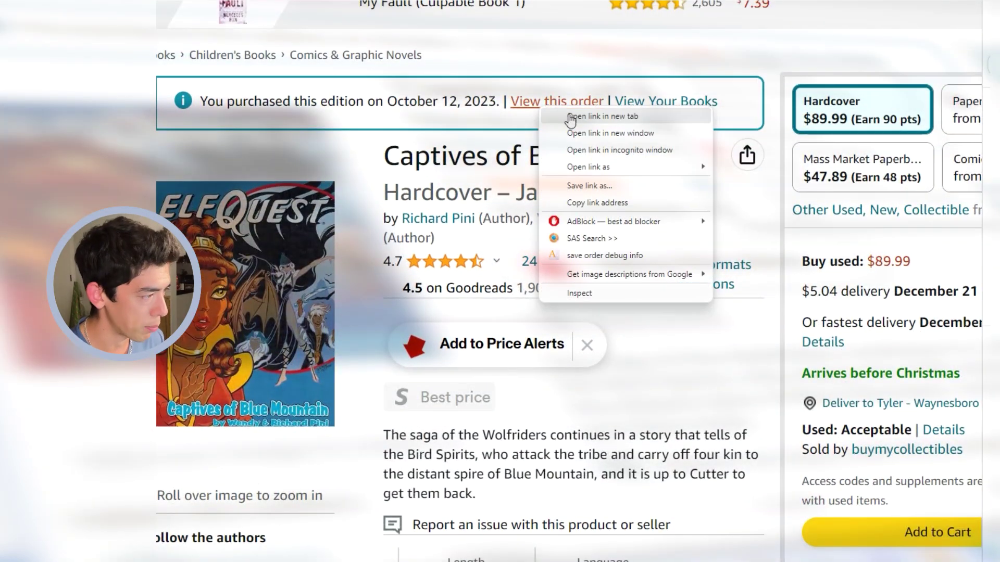
pyautogui.click(298, 106)
pyautogui.hotkey('ctrl', 'Tab')
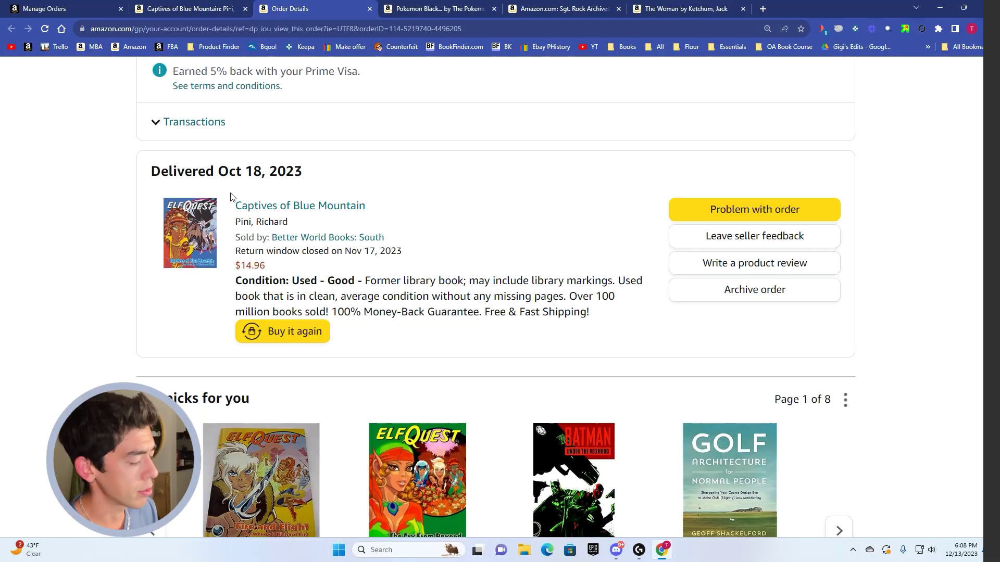
pyautogui.click(186, 6)
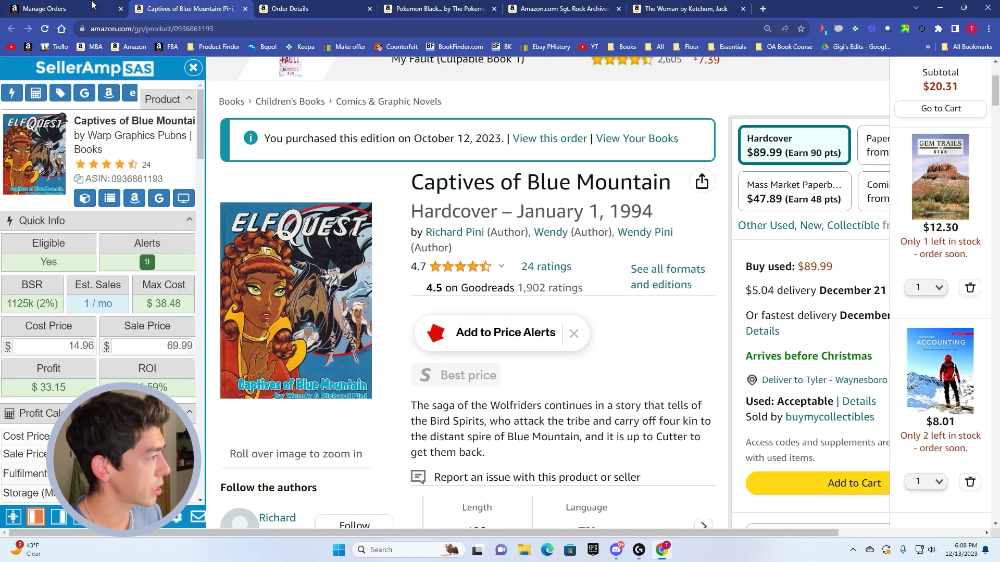
pyautogui.click(92, 5)
pyautogui.click(186, 6)
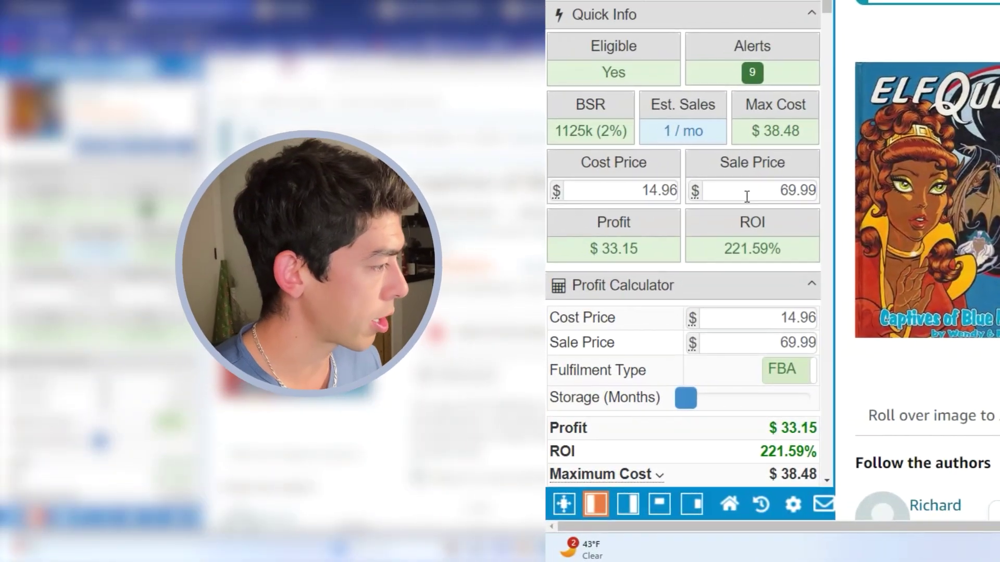
pyautogui.tripleClick(631, 247)
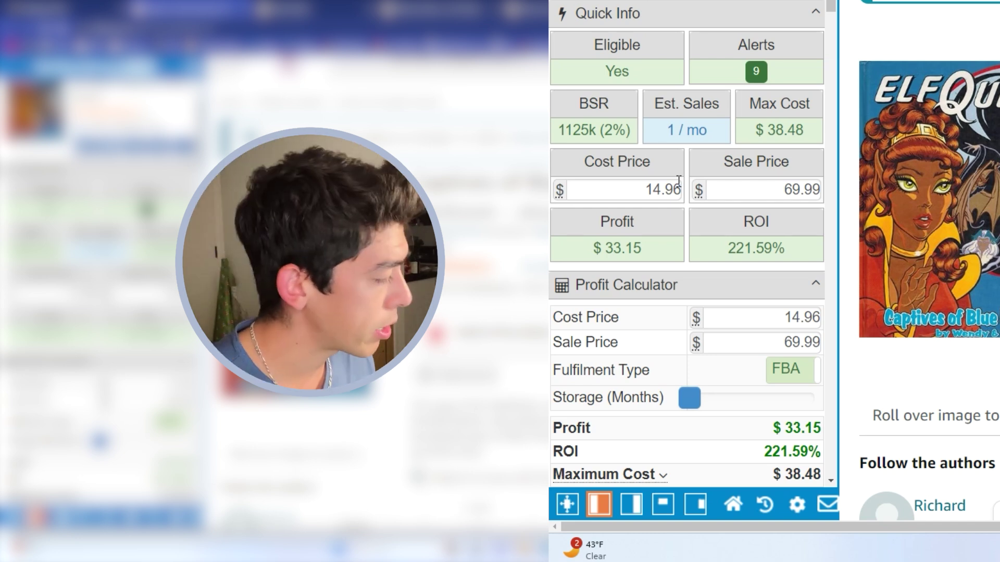
pyautogui.scroll(-10, 750, 183)
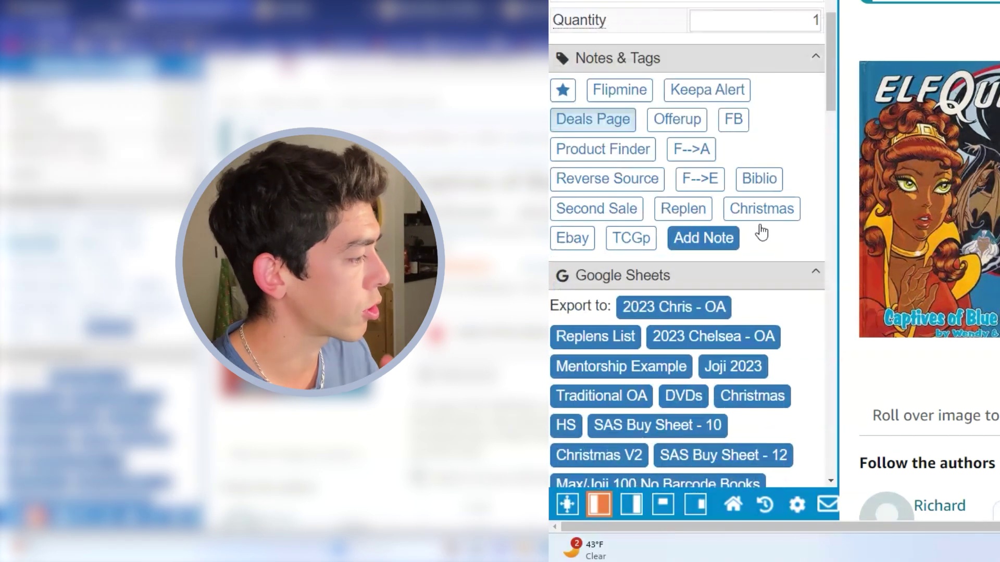
pyautogui.scroll(6, 757, 235)
pyautogui.scroll(6, 757, 235)
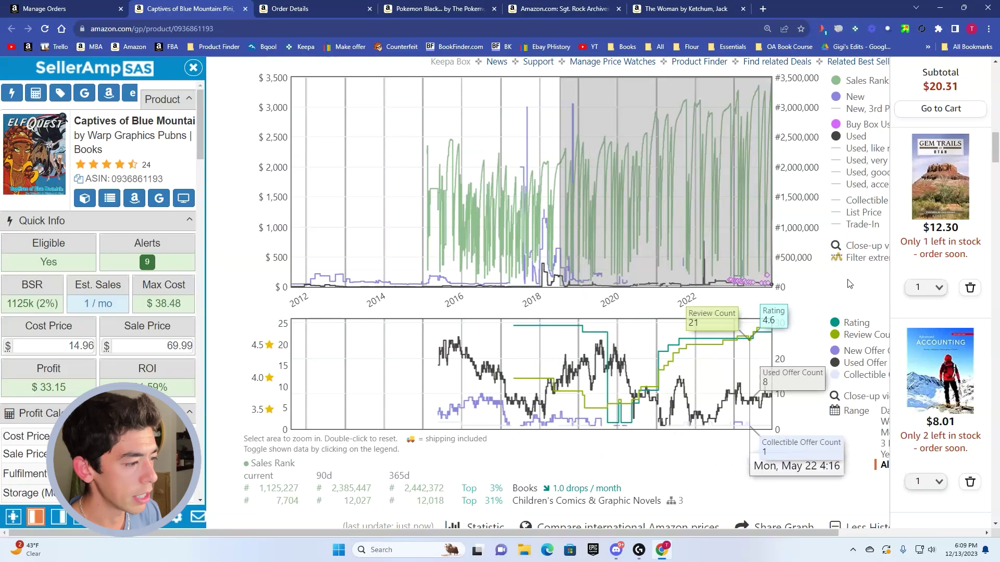
# - Zoom into roughly 2018–2023, hide the New price line, and reset to the full history
pyautogui.moveTo(776, 401); pyautogui.dragTo(571, 401)
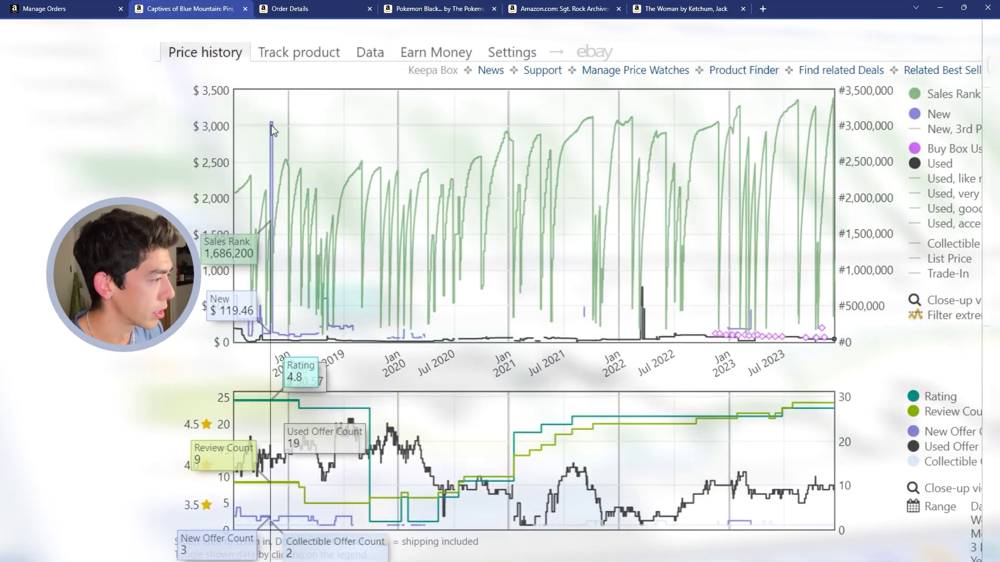
pyautogui.moveTo(942, 151)
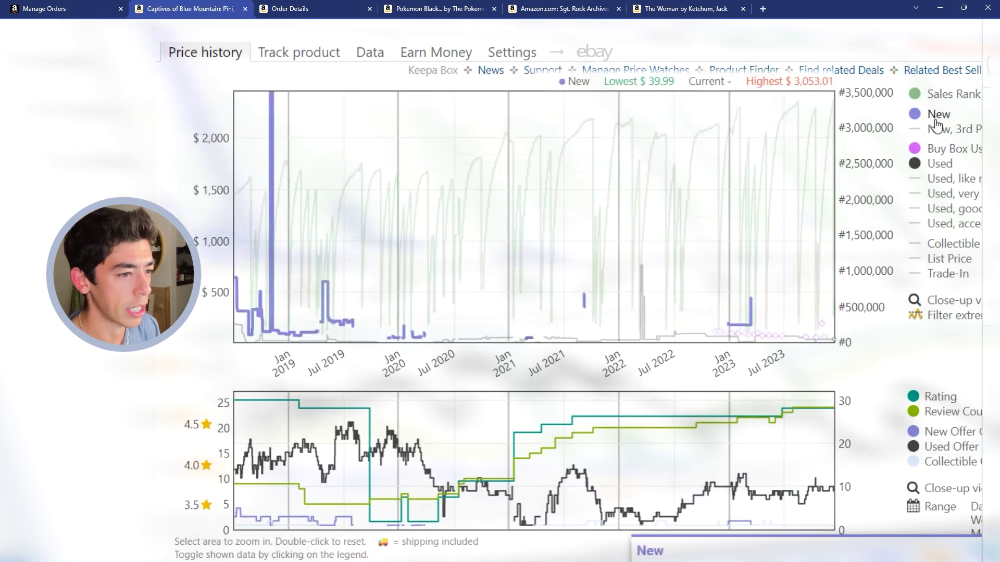
pyautogui.click(936, 119)
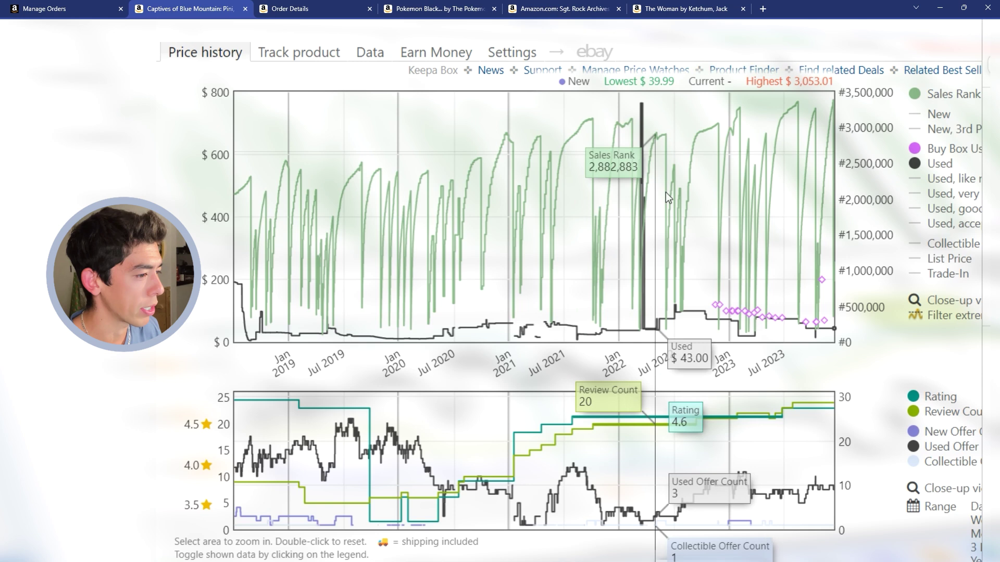
pyautogui.click(965, 323)
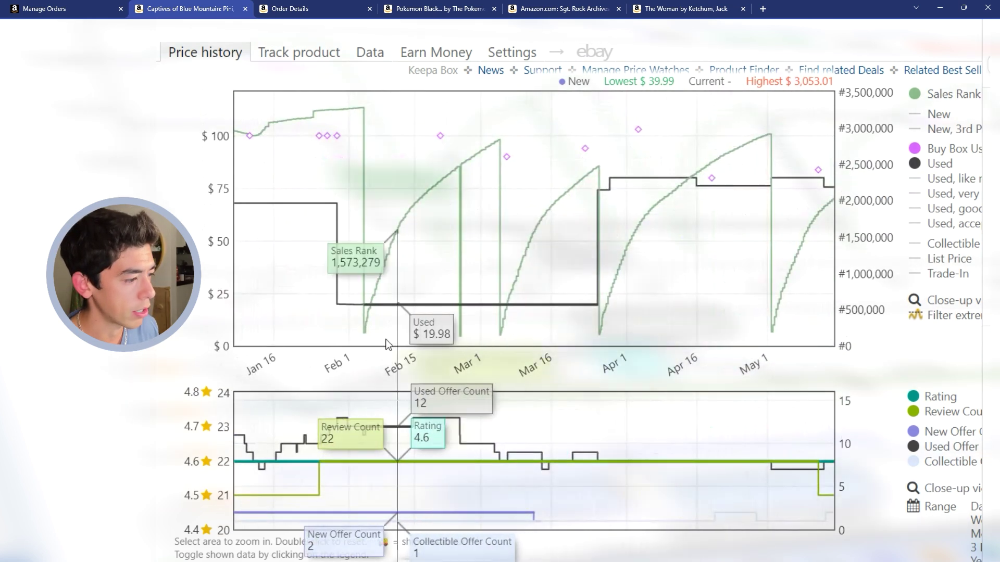
pyautogui.doubleClick(506, 334)
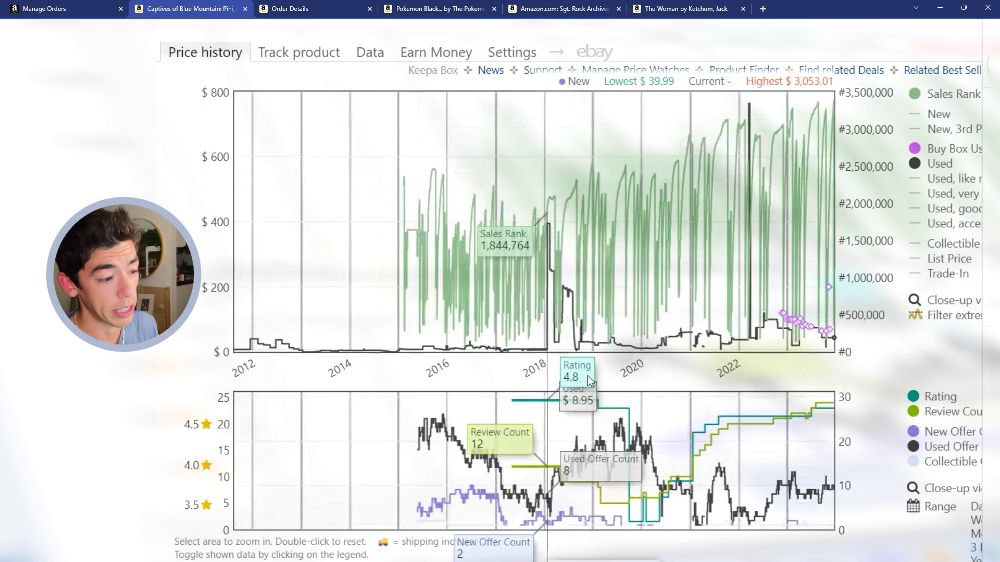
# - Switch to one year of history and check the statistics: new low $39.99, high $3,053.01
pyautogui.moveTo(691, 333); pyautogui.dragTo(569, 333)
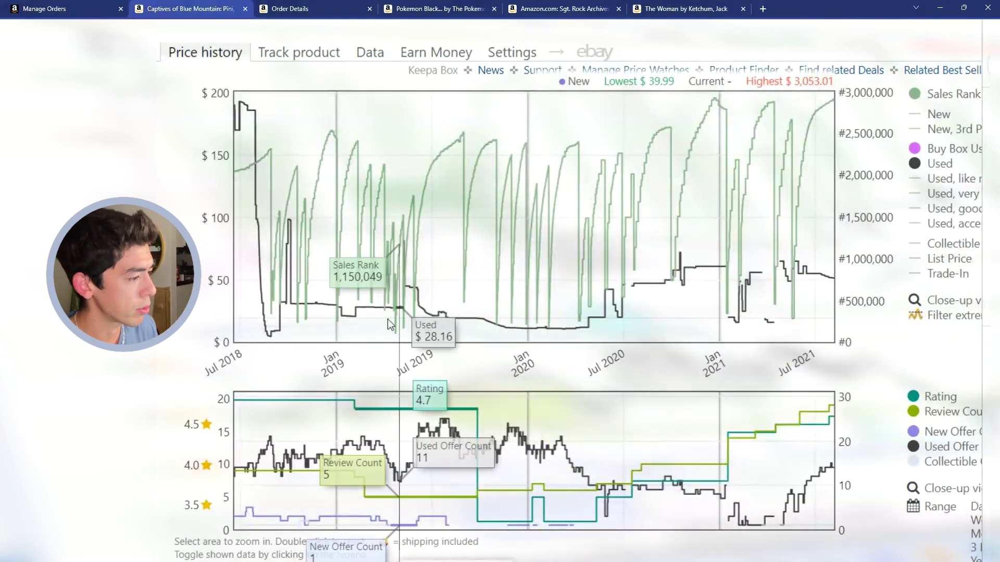
pyautogui.click(975, 560)
pyautogui.scroll(-1, 878, 544)
pyautogui.scroll(-3, 877, 544)
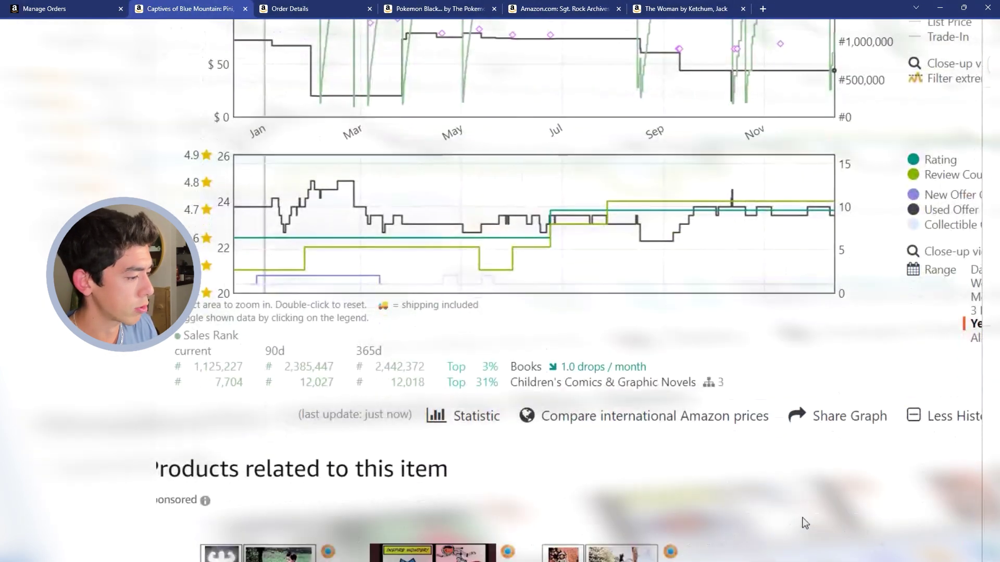
pyautogui.rightClick(483, 399)
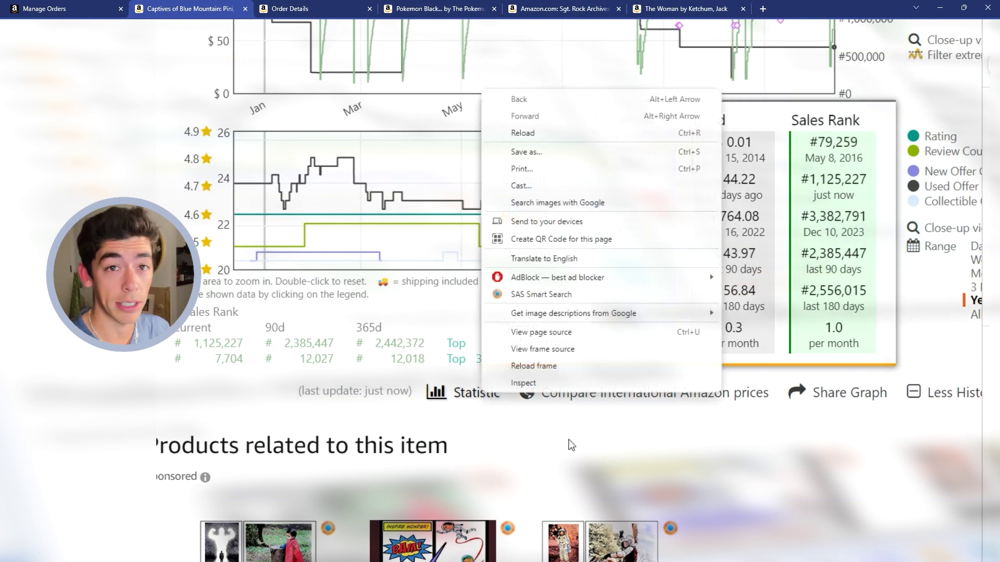
pyautogui.click(627, 450)
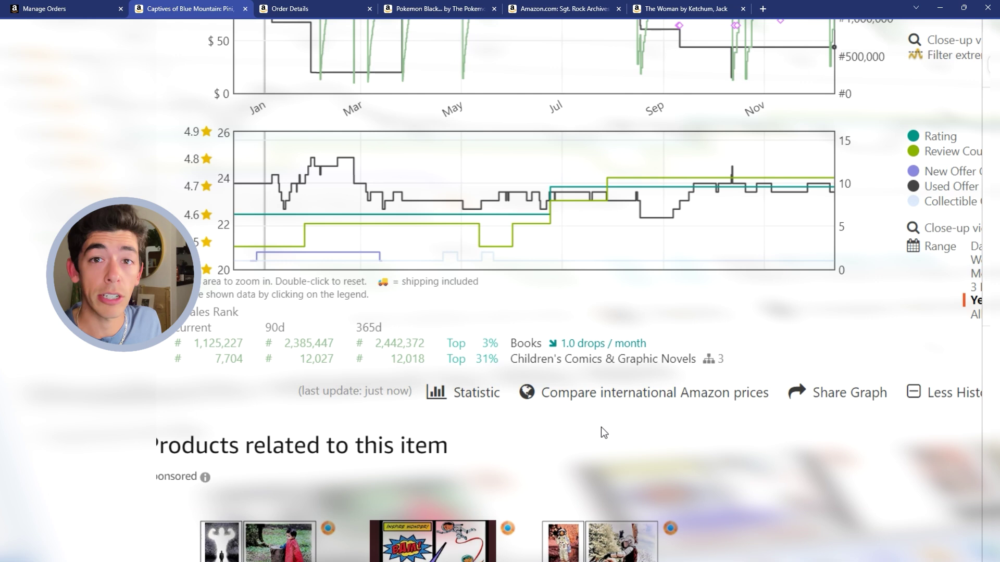
pyautogui.scroll(8, 601, 426)
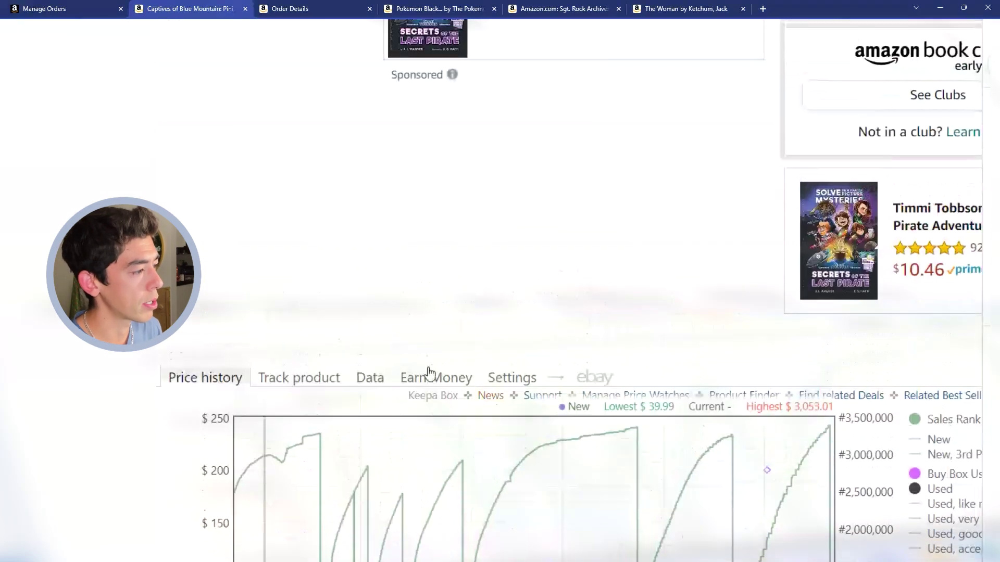
# - Track Captives of Blue Mountain with a $19.99-or-less used-price alert including shipping costs
pyautogui.click(317, 184)
pyautogui.scroll(-4, 595, 326)
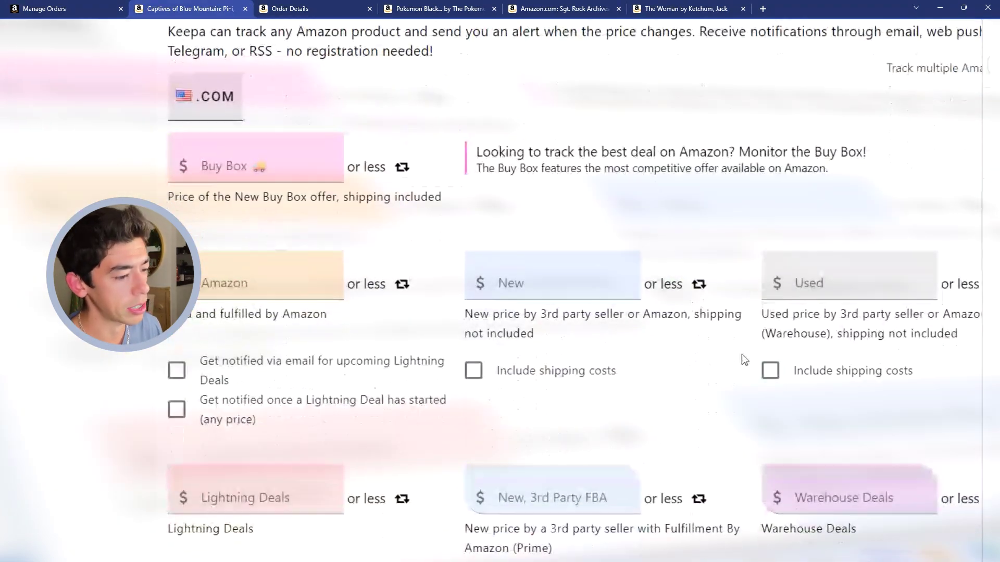
pyautogui.click(857, 283)
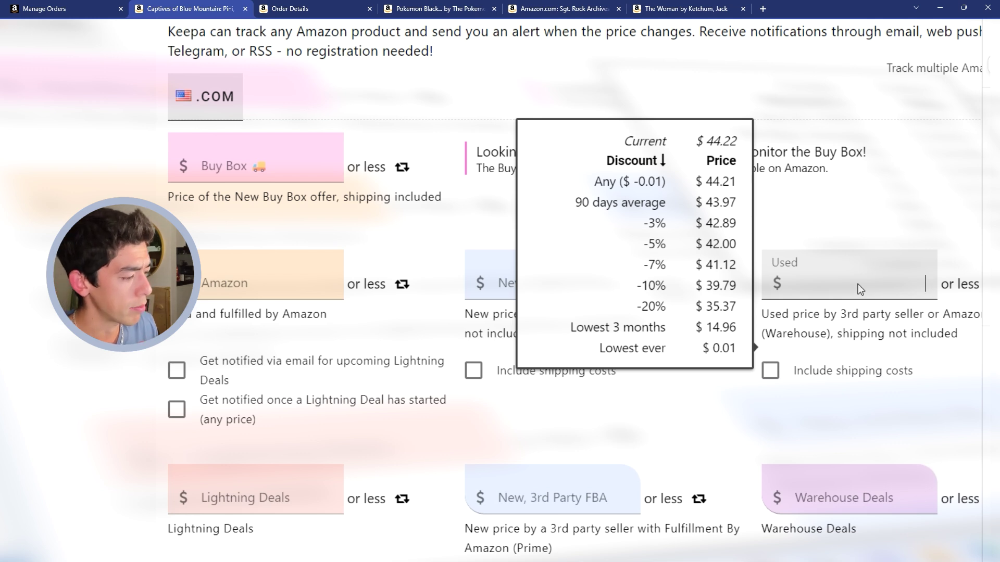
pyautogui.write('19.99')
pyautogui.click(818, 370)
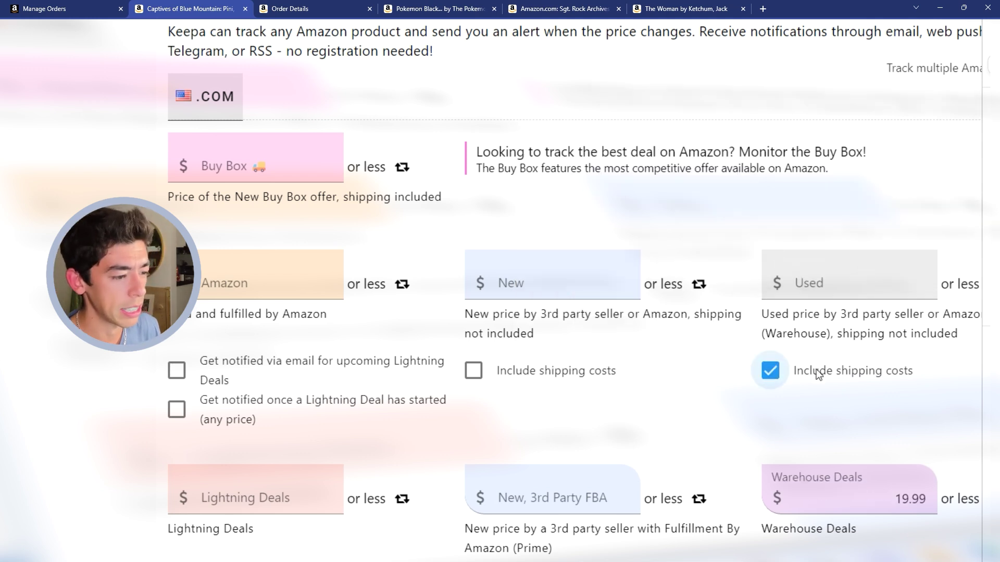
pyautogui.scroll(-7, 788, 258)
pyautogui.scroll(-14, 520, 371)
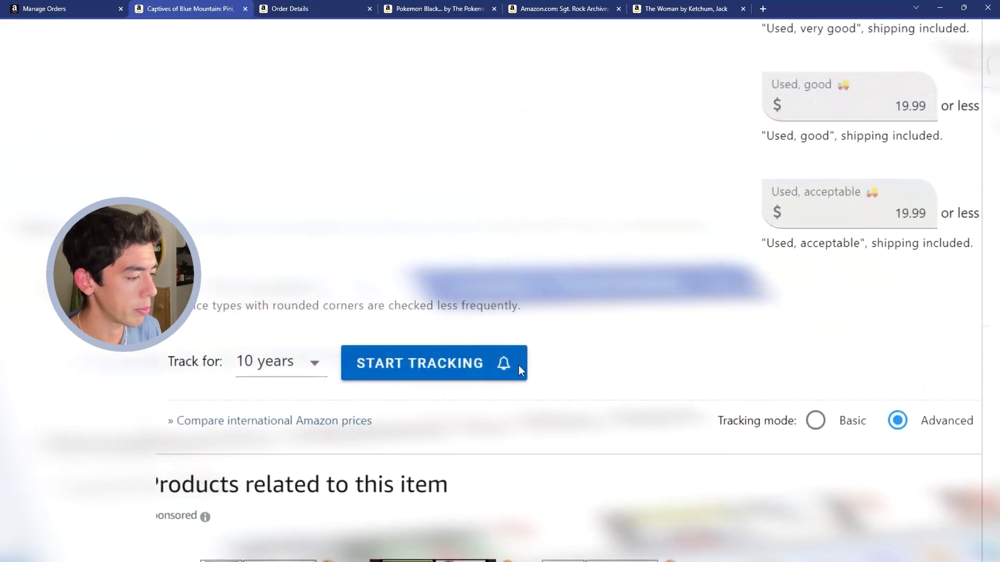
pyautogui.scroll(3, 541, 371)
pyautogui.scroll(15, 541, 370)
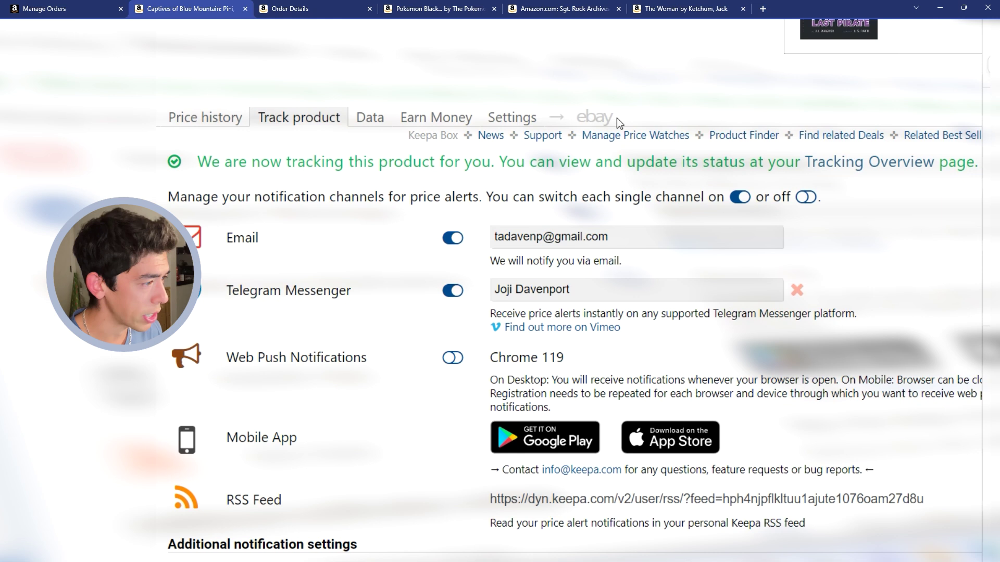
# - Open Keepa's Manage Price Watches link in a new tab to view the Tracking Overview
pyautogui.scroll(1, 677, 198)
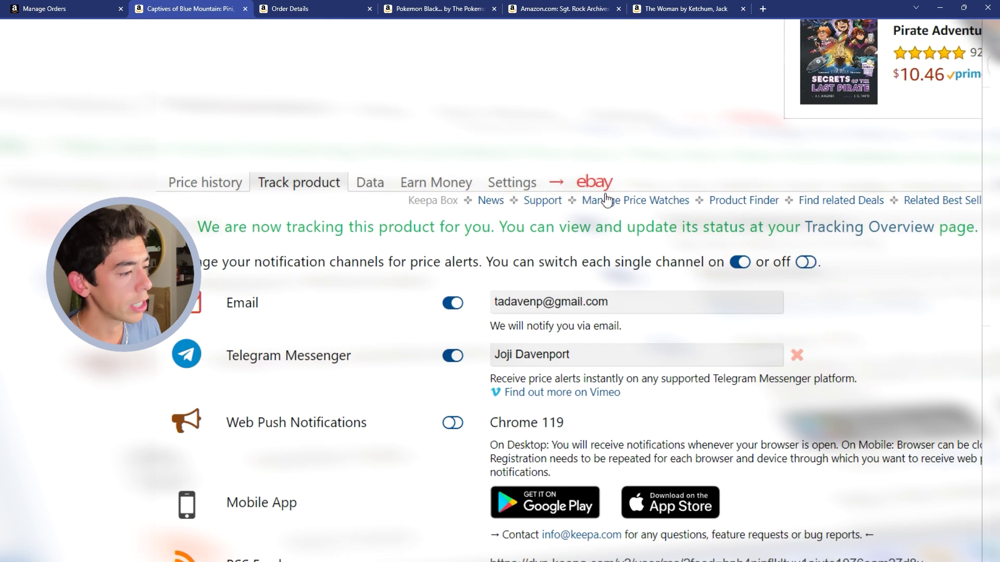
pyautogui.rightClick(620, 207)
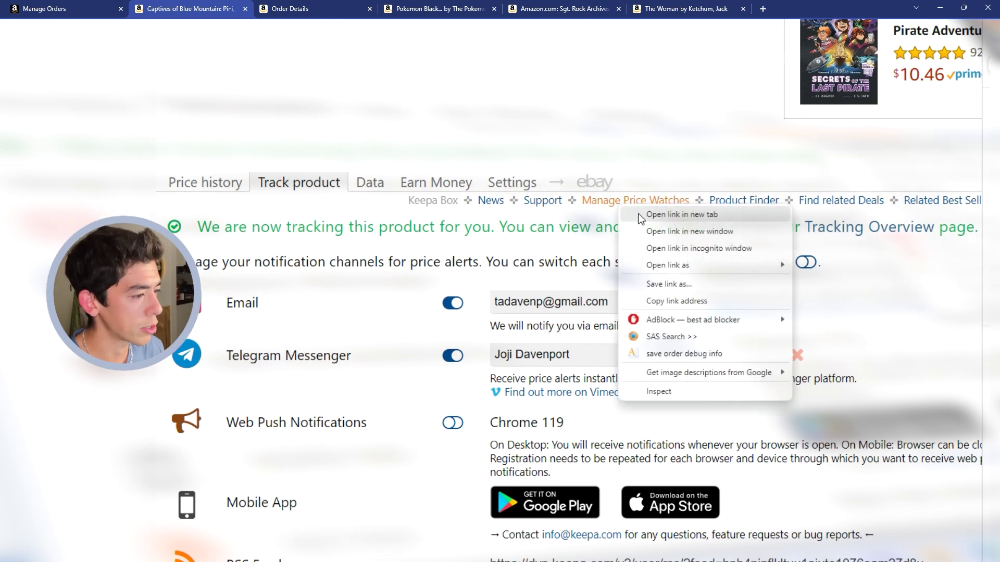
pyautogui.click(637, 213)
pyautogui.click(435, 8)
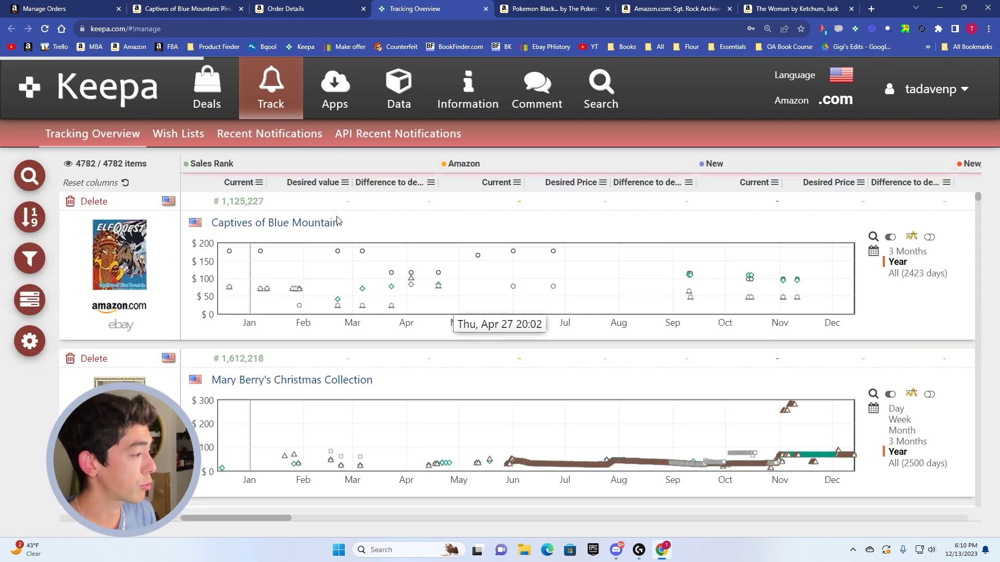
# - Review the watched products listed, then go back to the Captives of Blue Mountain page
pyautogui.scroll(-10, 260, 271)
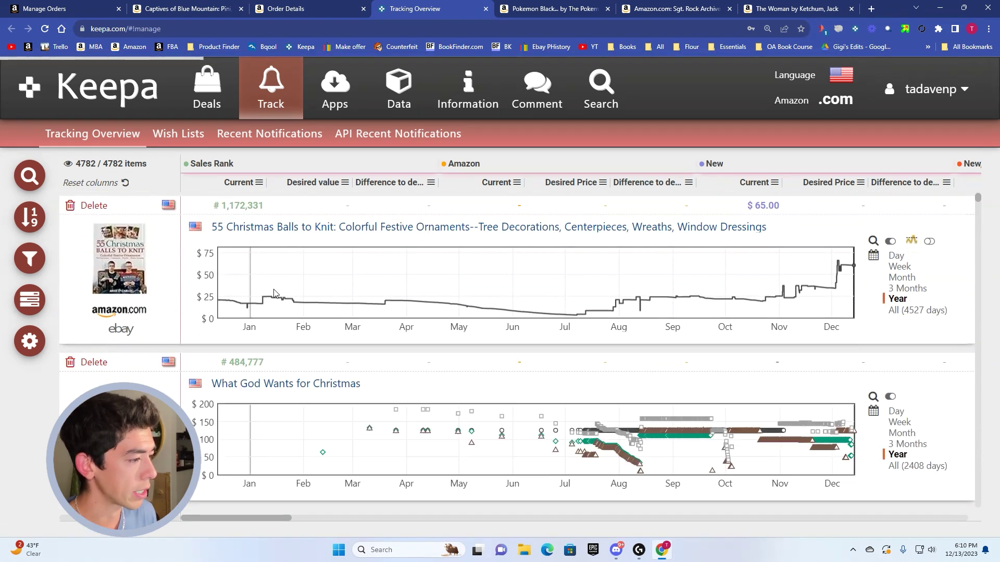
pyautogui.scroll(10, 276, 302)
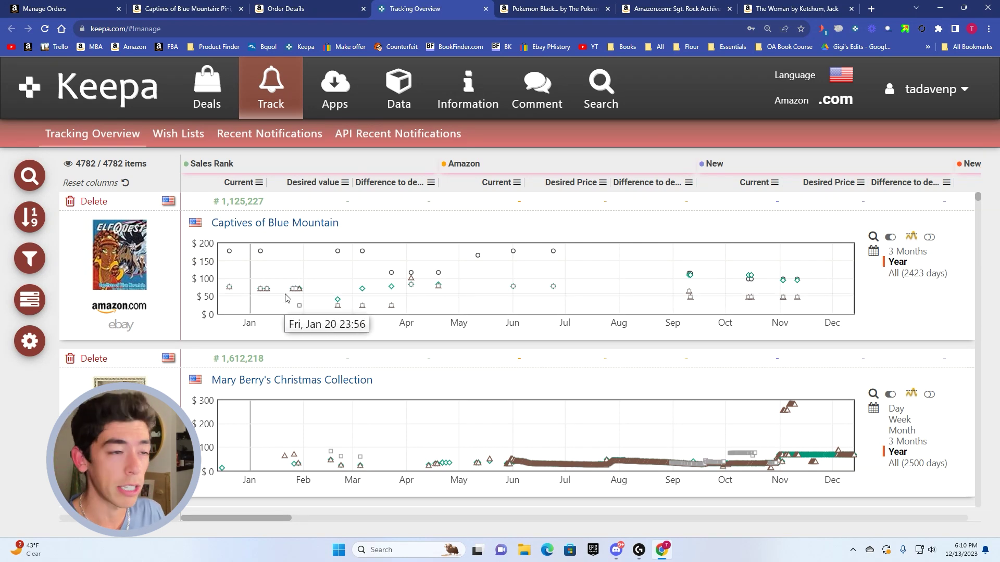
pyautogui.hotkey('ctrl', '2')
pyautogui.scroll(-4, 542, 212)
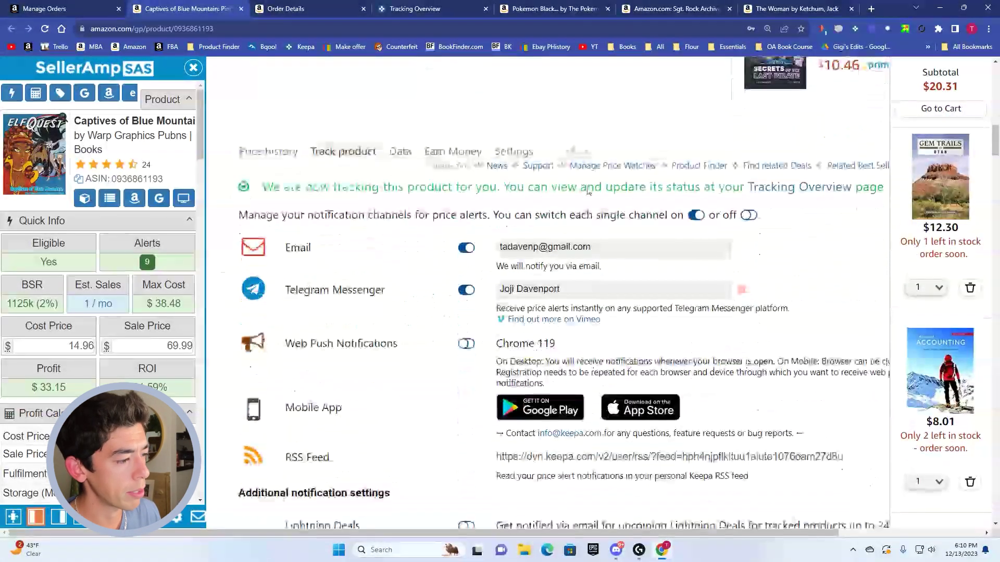
pyautogui.click(593, 168)
pyautogui.click(487, 6)
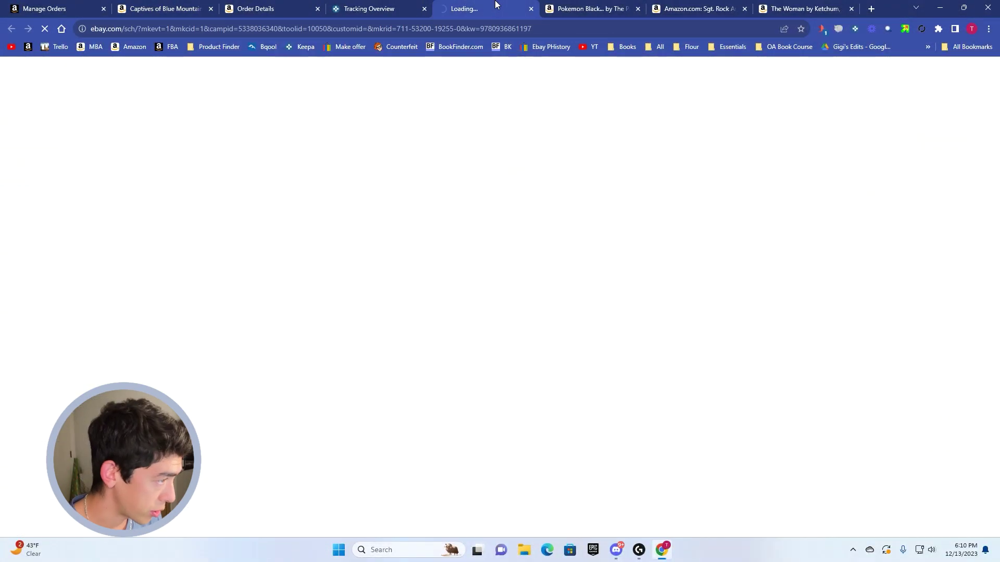
pyautogui.scroll(-1, 512, 84)
pyautogui.scroll(-1, 511, 84)
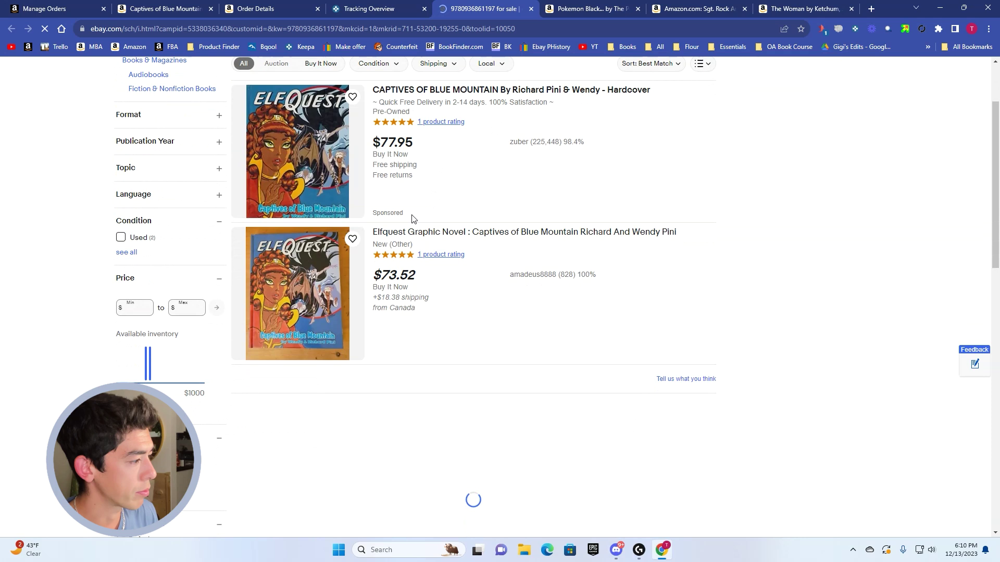
pyautogui.scroll(-12, 334, 173)
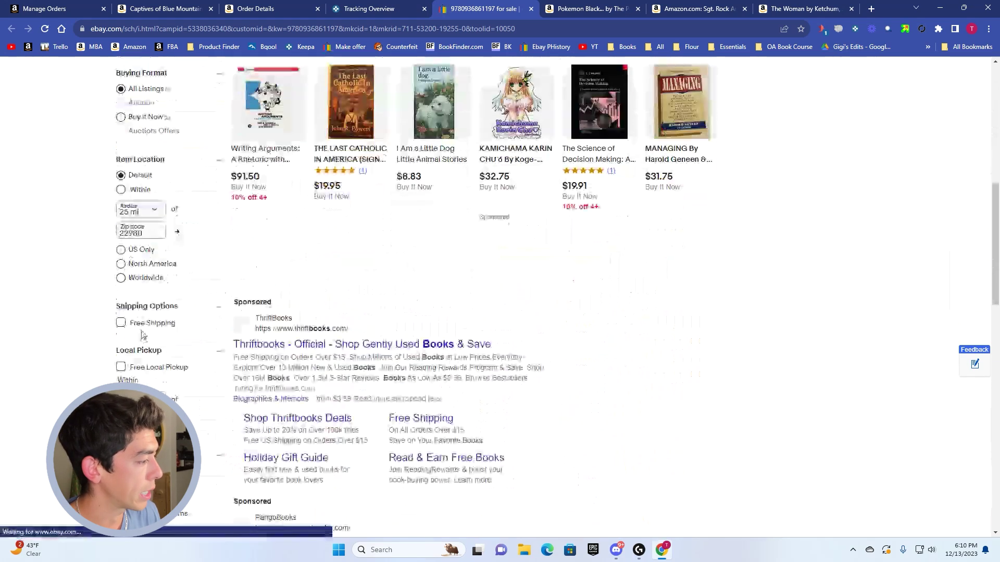
pyautogui.click(147, 268)
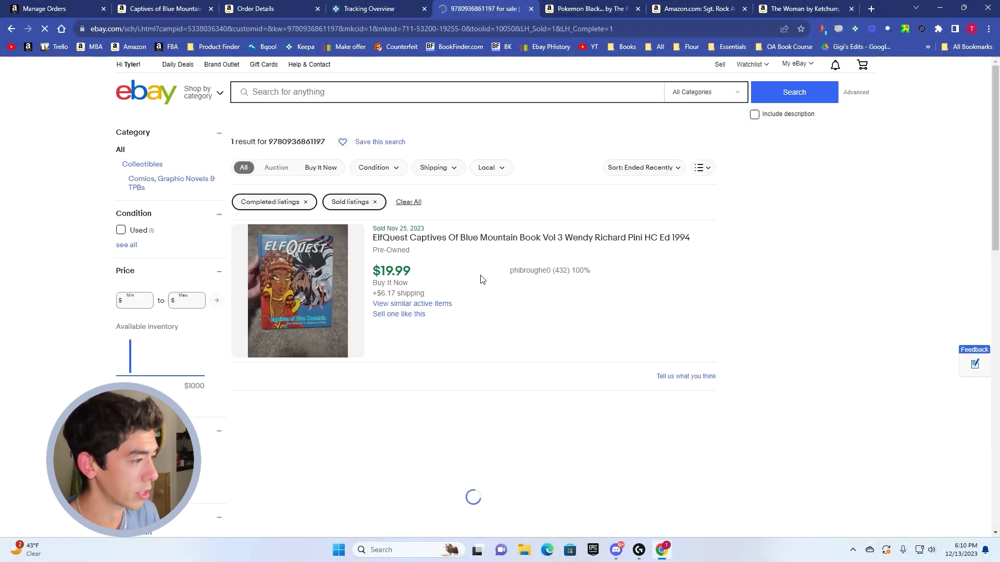
pyautogui.scroll(-1, 448, 255)
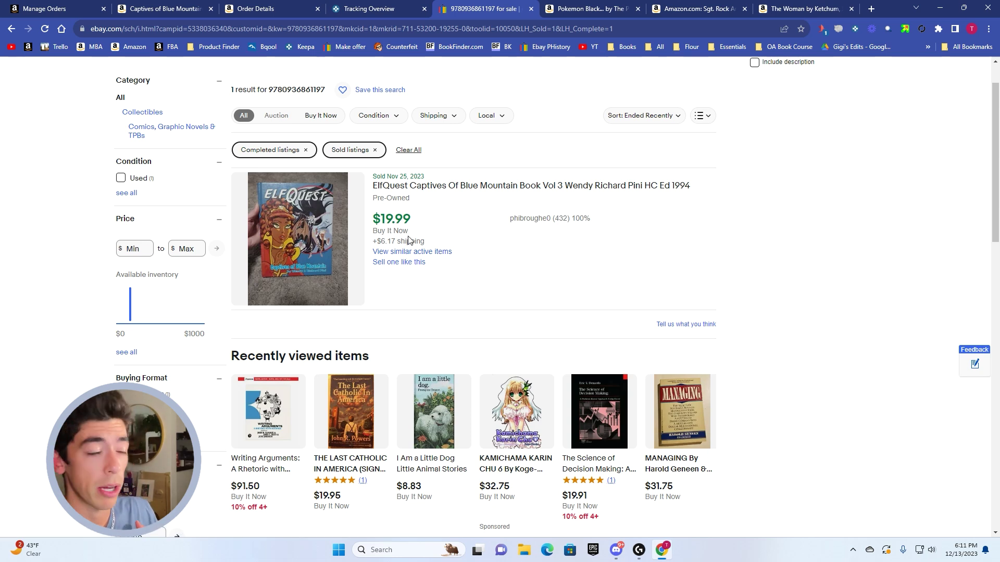
pyautogui.click(531, 11)
pyautogui.scroll(-2, 580, 217)
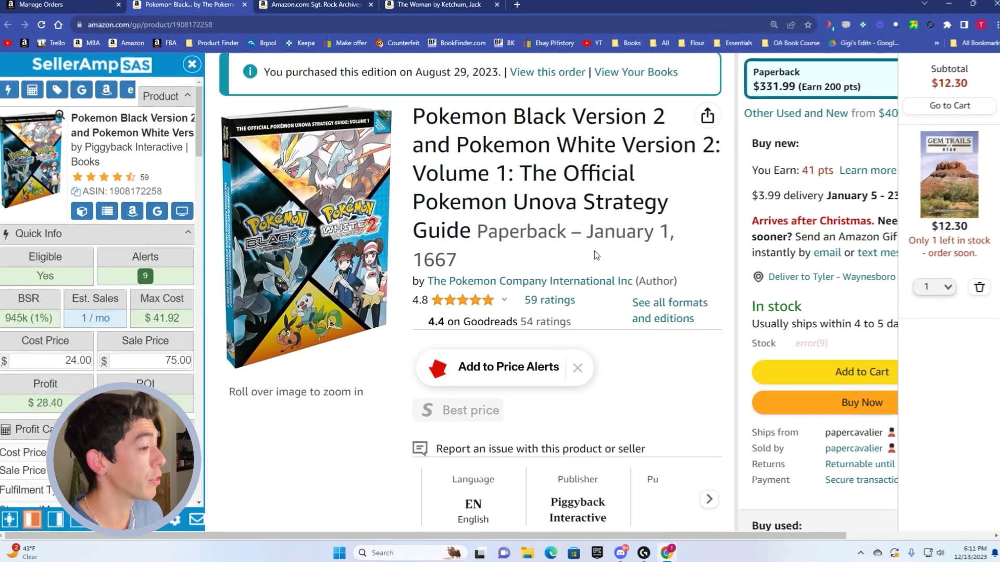
pyautogui.scroll(-10, 595, 251)
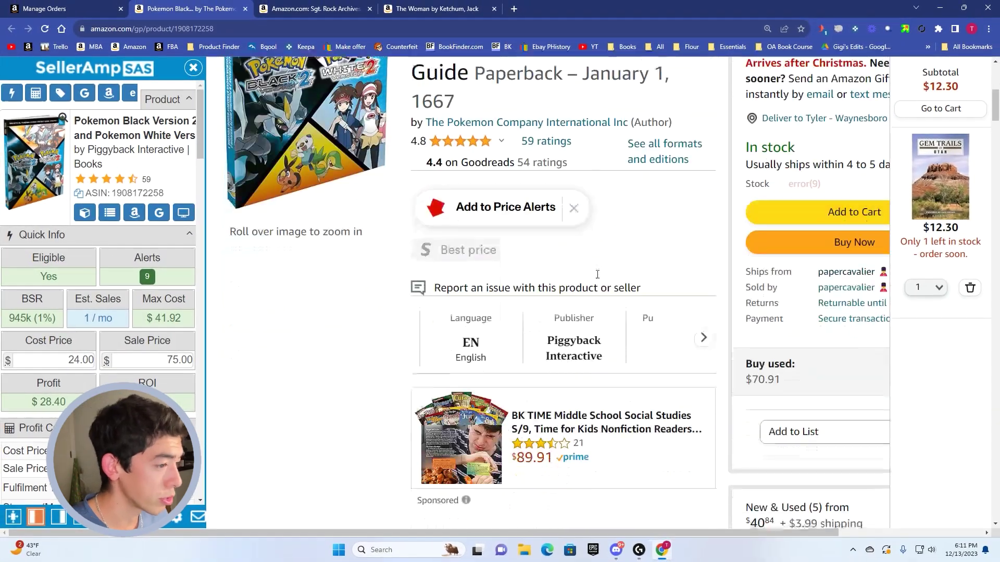
pyautogui.scroll(-8, 602, 294)
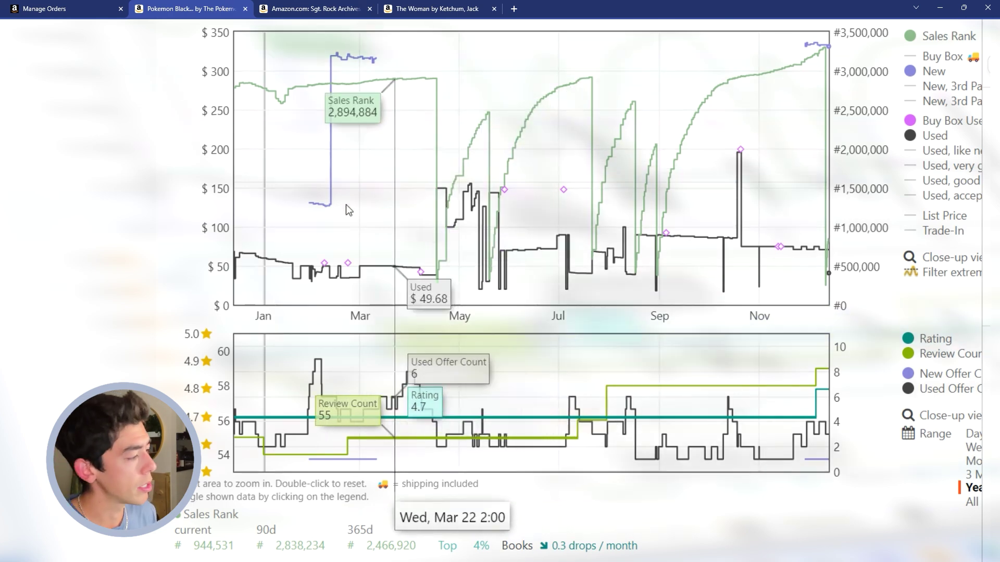
pyautogui.scroll(5, 536, 242)
pyautogui.scroll(15, 537, 244)
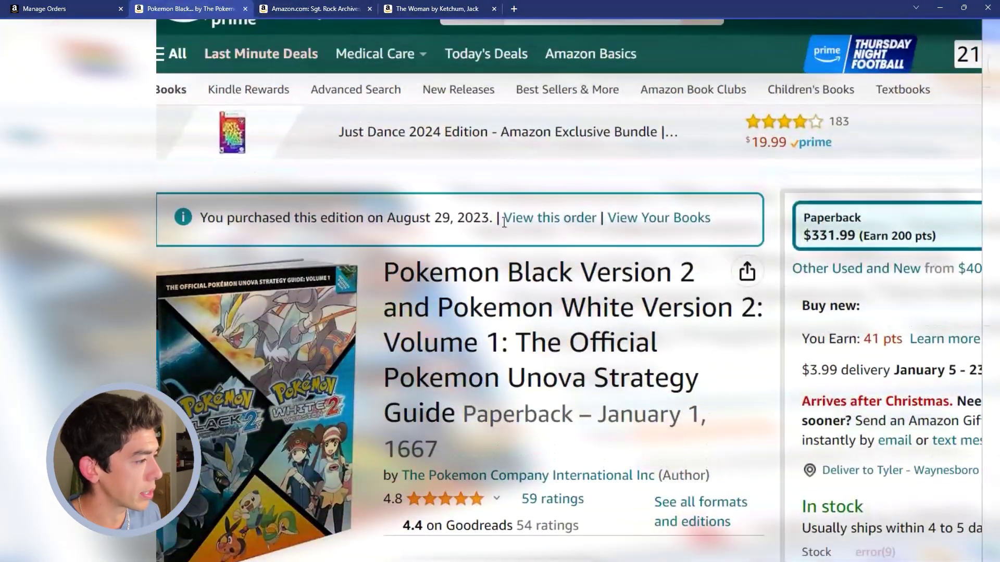
# - Open the Pokemon guide's purchase order and review its $24.00 grand total
pyautogui.click(503, 219)
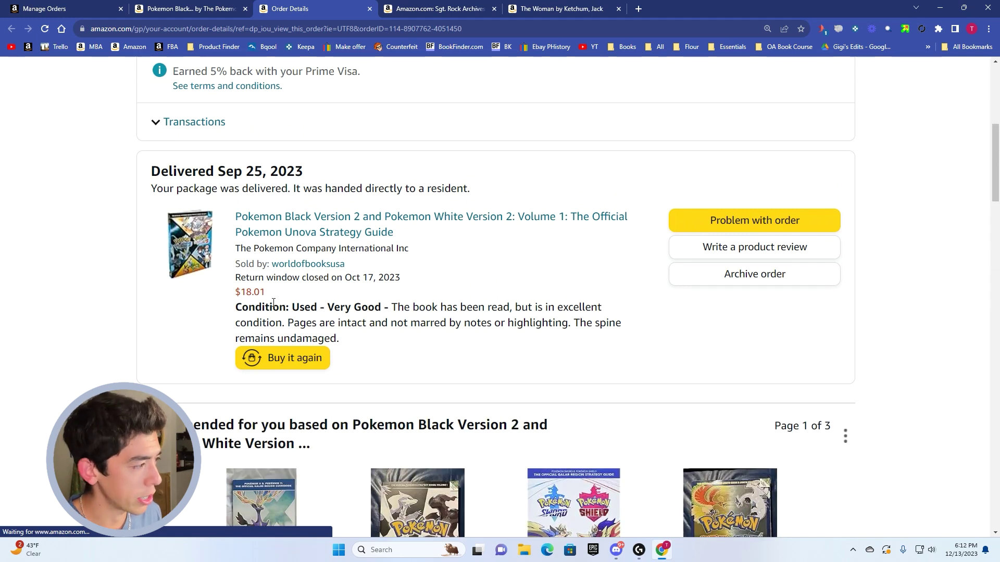
pyautogui.scroll(2, 357, 314)
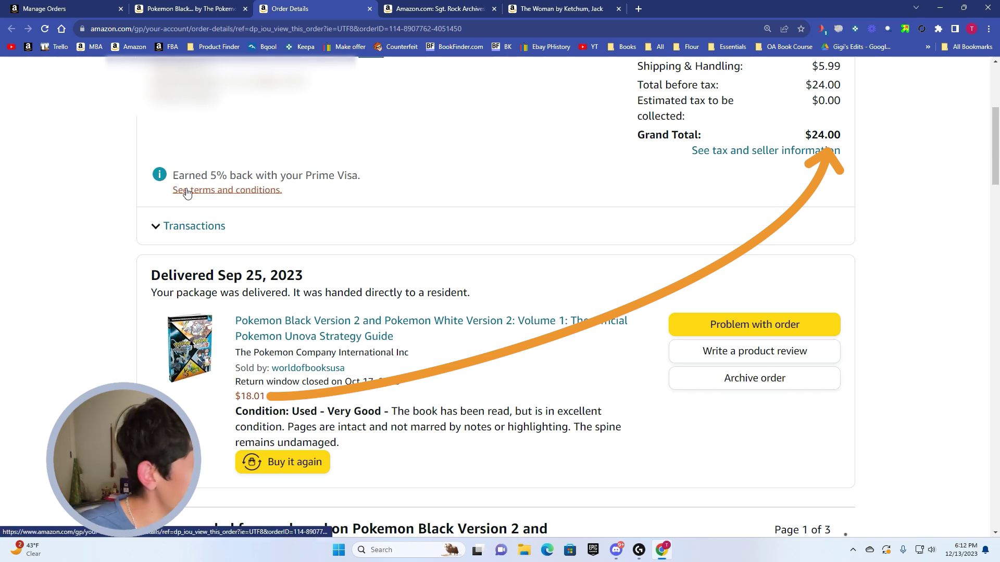
pyautogui.moveTo(195, 176); pyautogui.dragTo(220, 175)
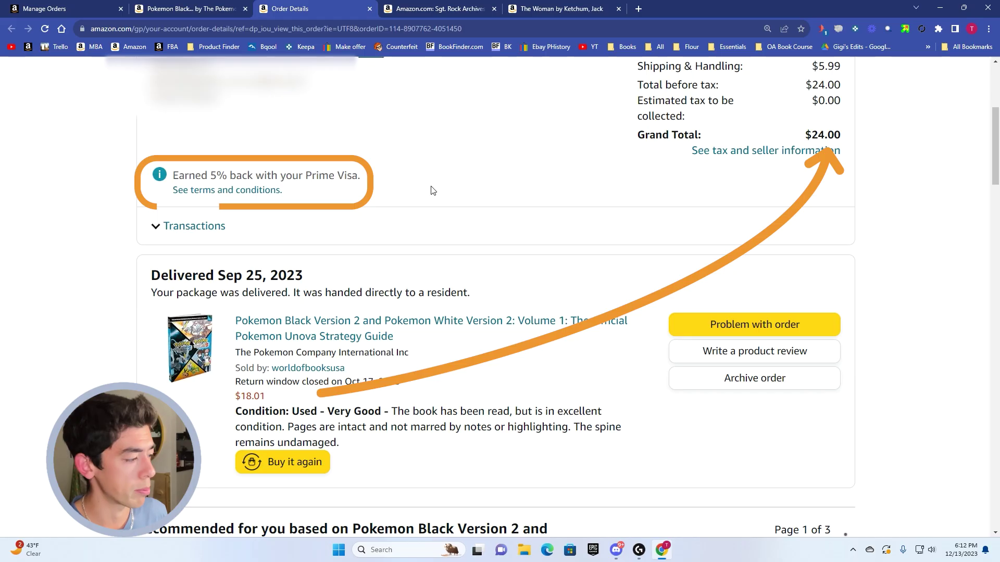
pyautogui.scroll(-2, 431, 198)
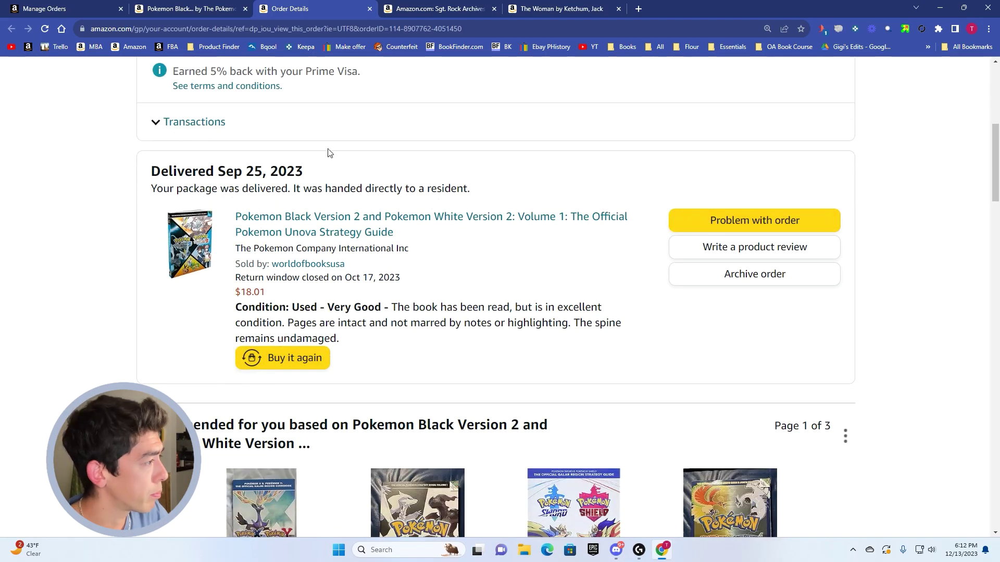
# - Compare it with the $75.00 sale in Manage Orders, then return to the product page
pyautogui.click(219, 8)
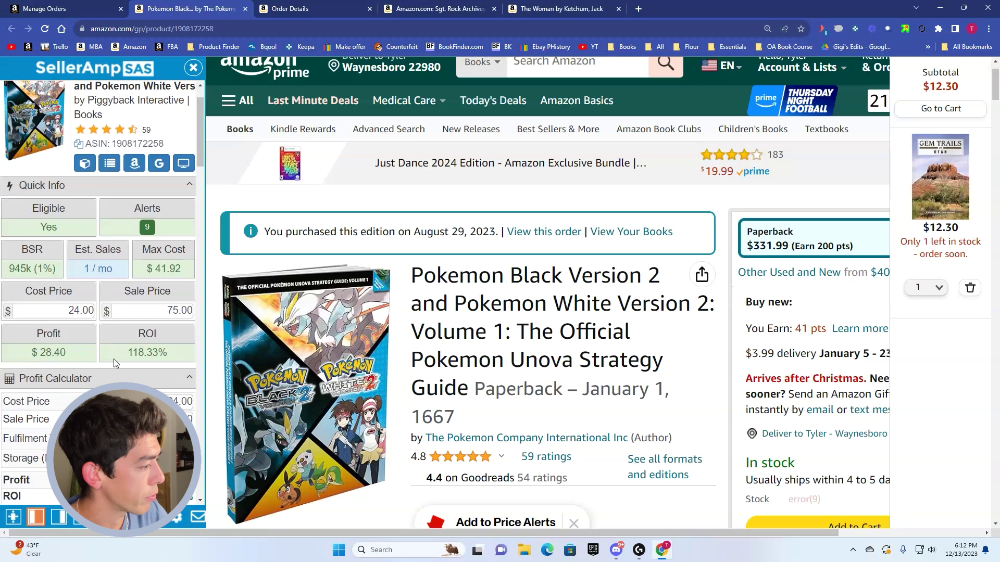
pyautogui.click(68, 8)
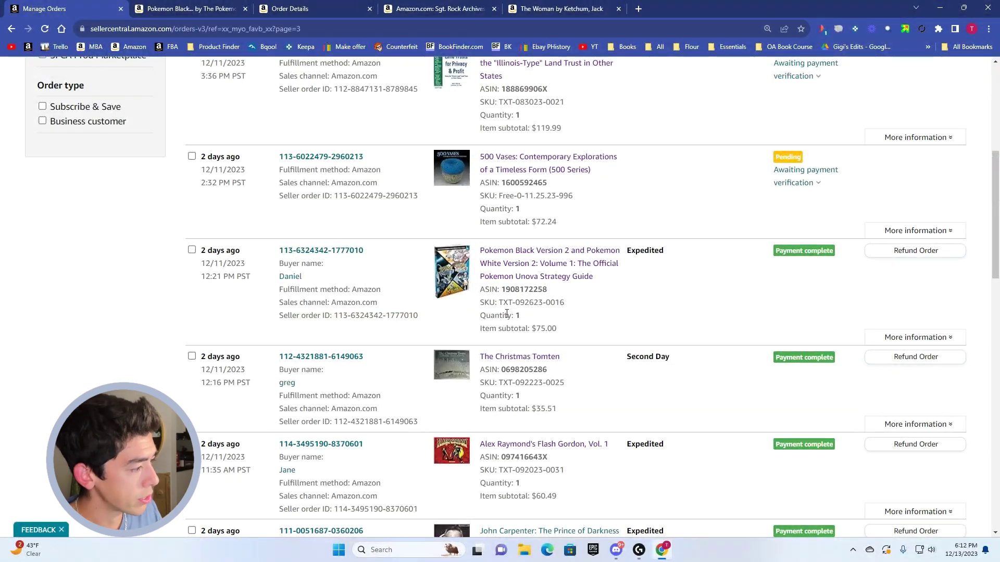
pyautogui.click(290, 8)
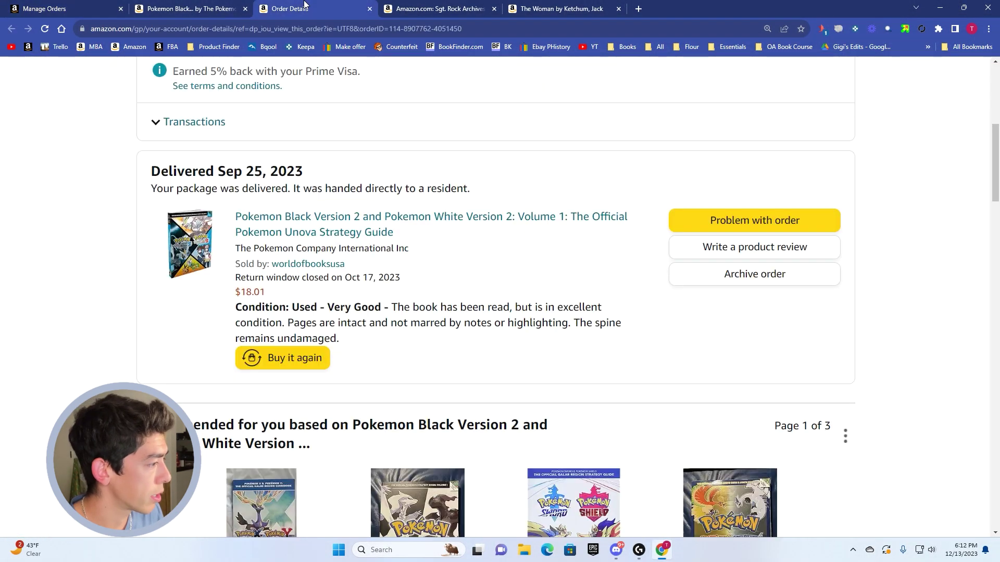
pyautogui.click(212, 5)
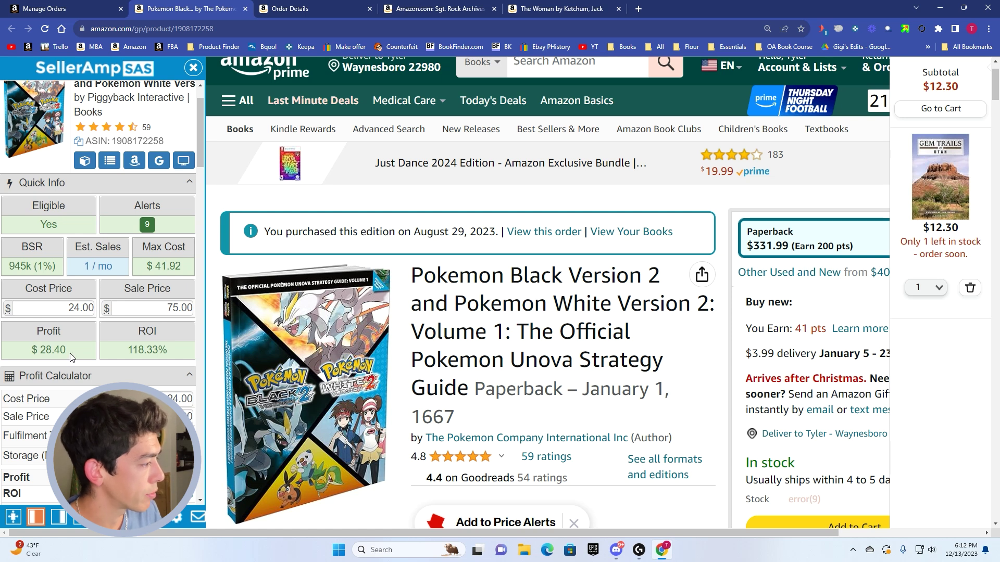
# - Zoom the one-year price chart into Aug 28–31 and Feb–Aug, resetting to the full year each time
pyautogui.scroll(-15, 573, 417)
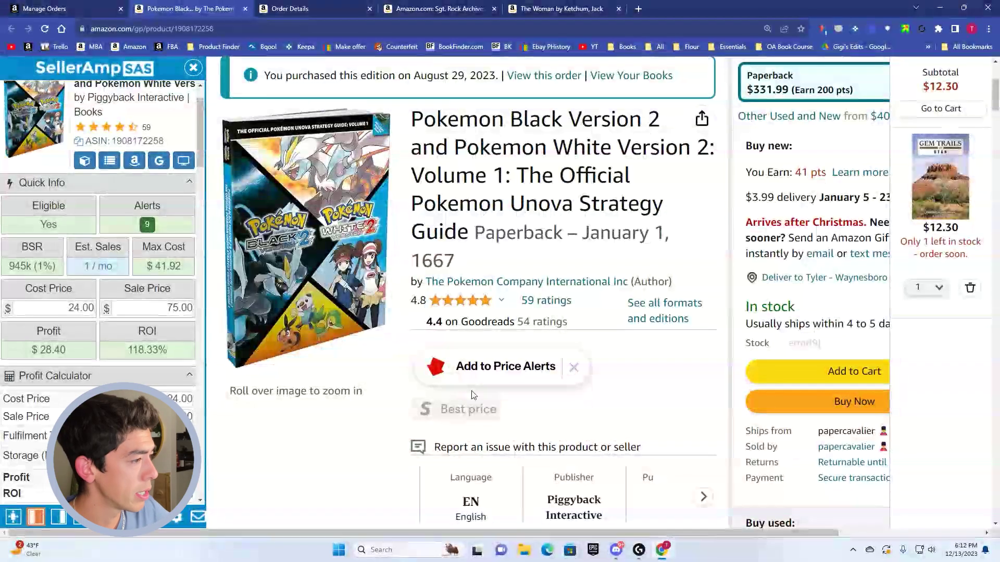
pyautogui.scroll(-3, 572, 417)
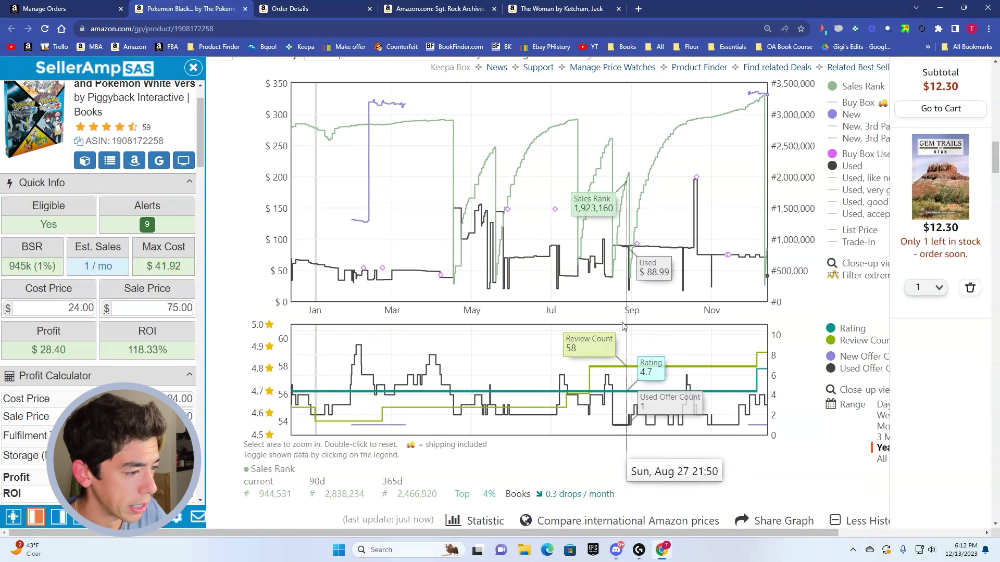
pyautogui.moveTo(620, 286); pyautogui.dragTo(635, 289)
pyautogui.moveTo(591, 244); pyautogui.dragTo(480, 104)
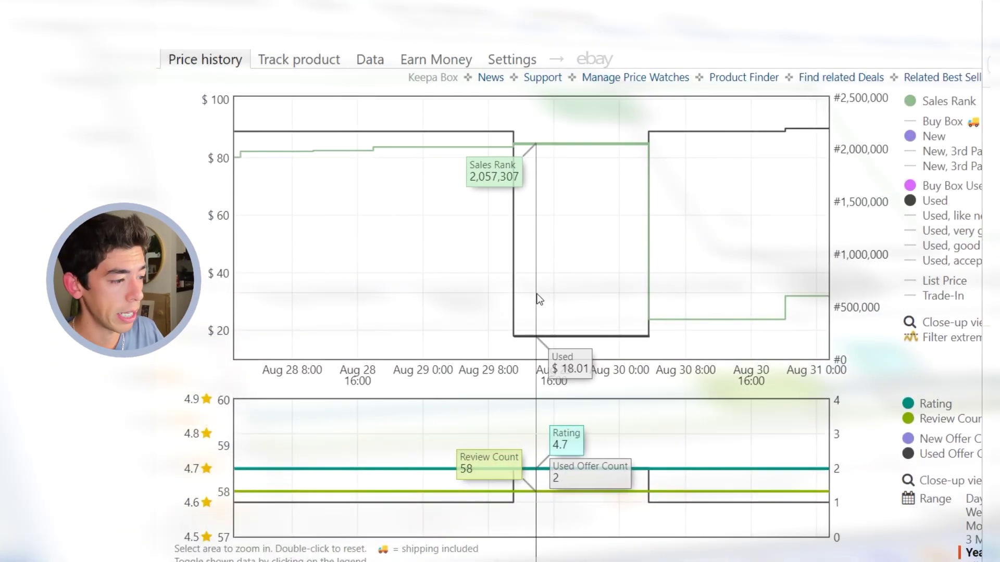
pyautogui.doubleClick(548, 267)
pyautogui.doubleClick(548, 268)
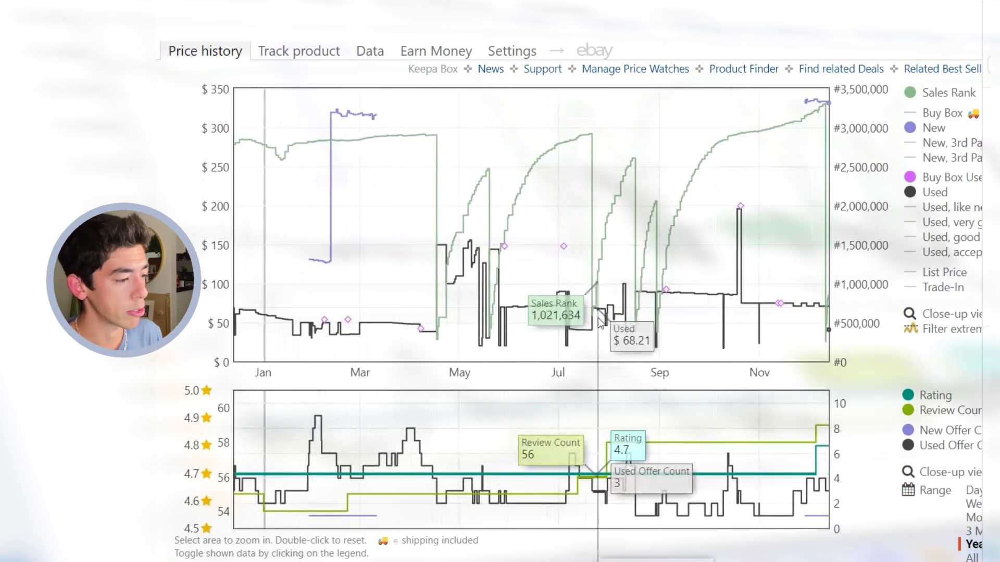
pyautogui.moveTo(620, 281); pyautogui.dragTo(319, 282)
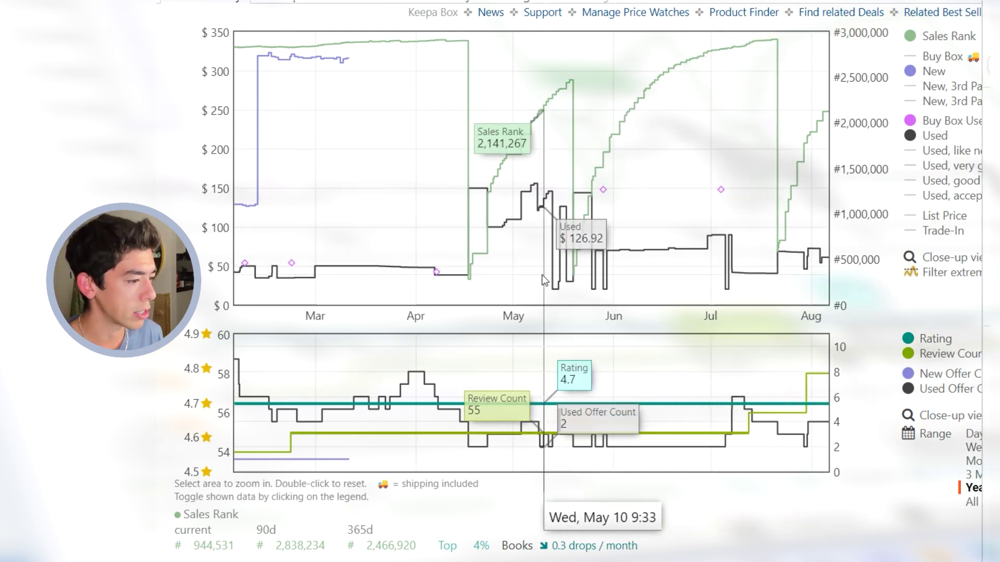
pyautogui.doubleClick(549, 262)
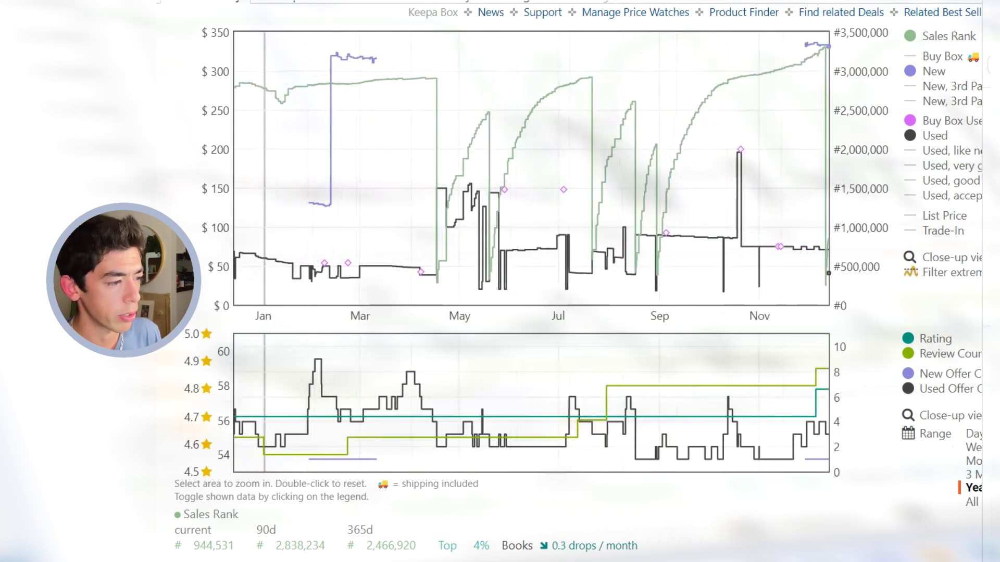
# - Inspect the full history zoomed to Feb 2021–Apr 2023, then the year view zoomed to Mar 6–May 1
pyautogui.click(971, 502)
pyautogui.moveTo(638, 299); pyautogui.dragTo(828, 299)
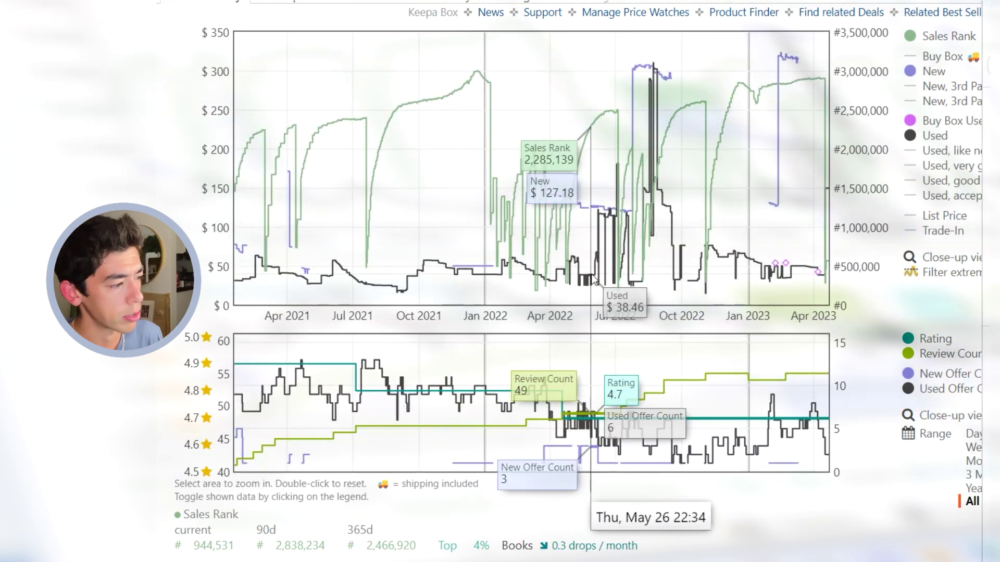
pyautogui.click(969, 489)
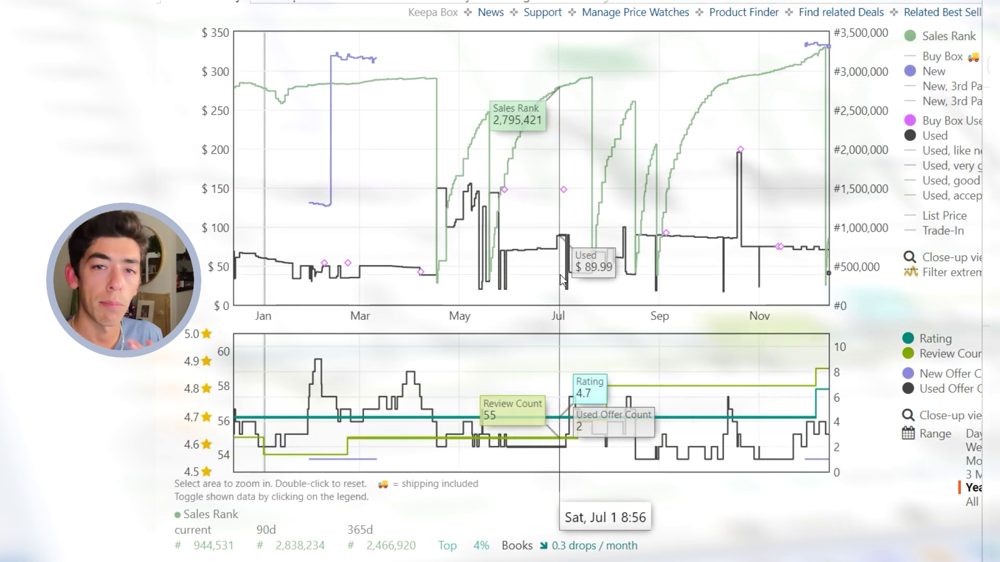
pyautogui.scroll(-3, 561, 274)
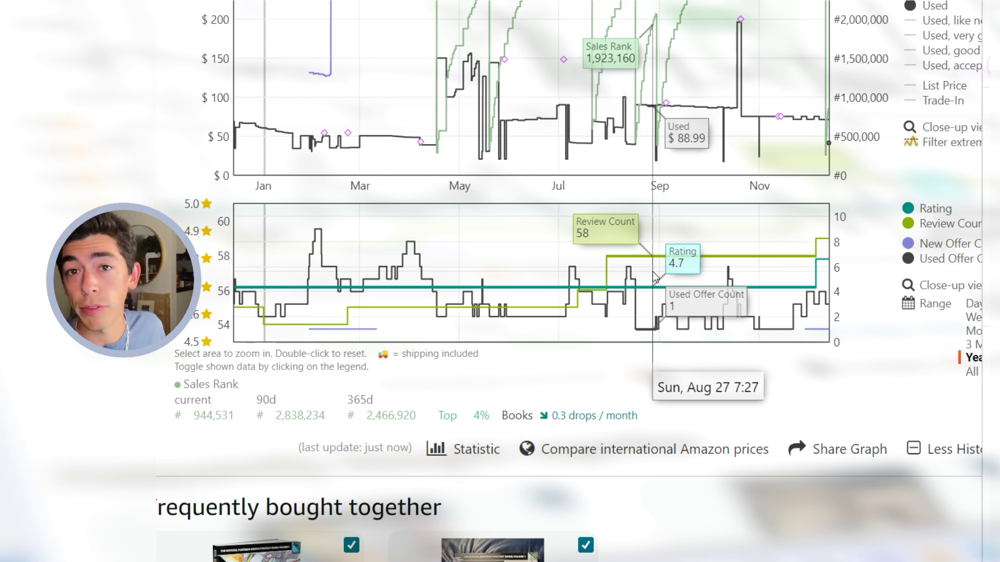
pyautogui.moveTo(368, 148); pyautogui.dragTo(829, 156)
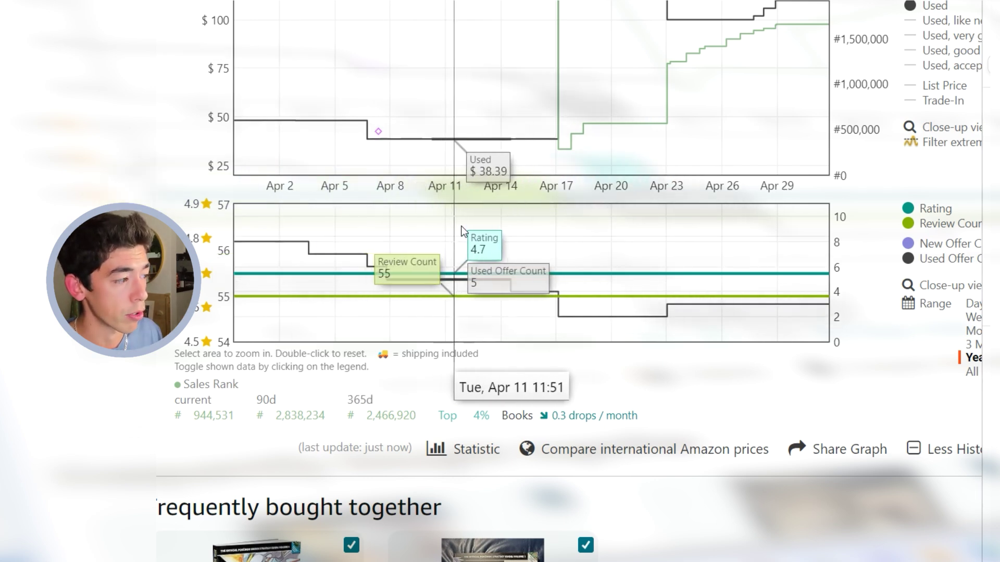
pyautogui.scroll(1, 523, 195)
pyautogui.scroll(1, 542, 183)
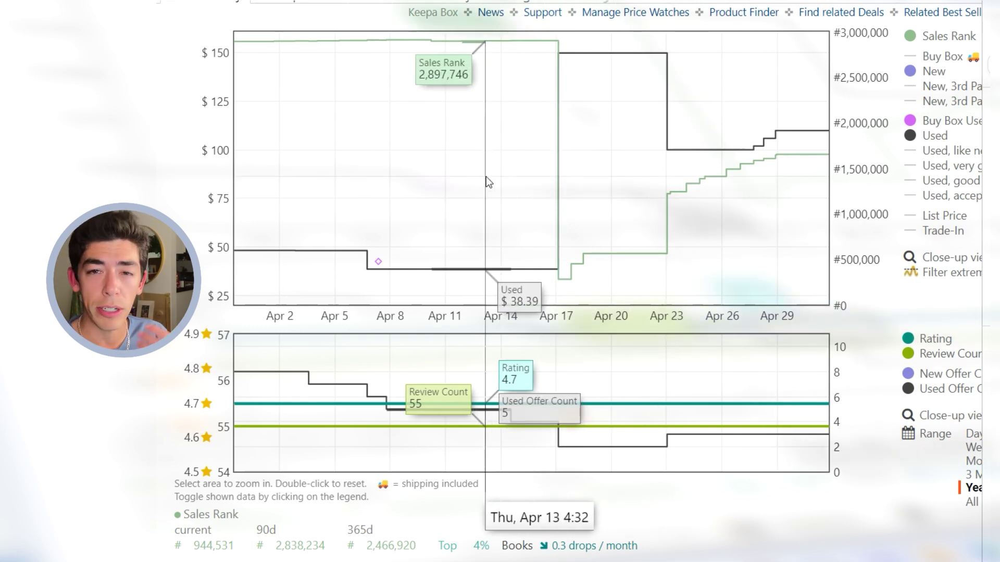
pyautogui.doubleClick(486, 176)
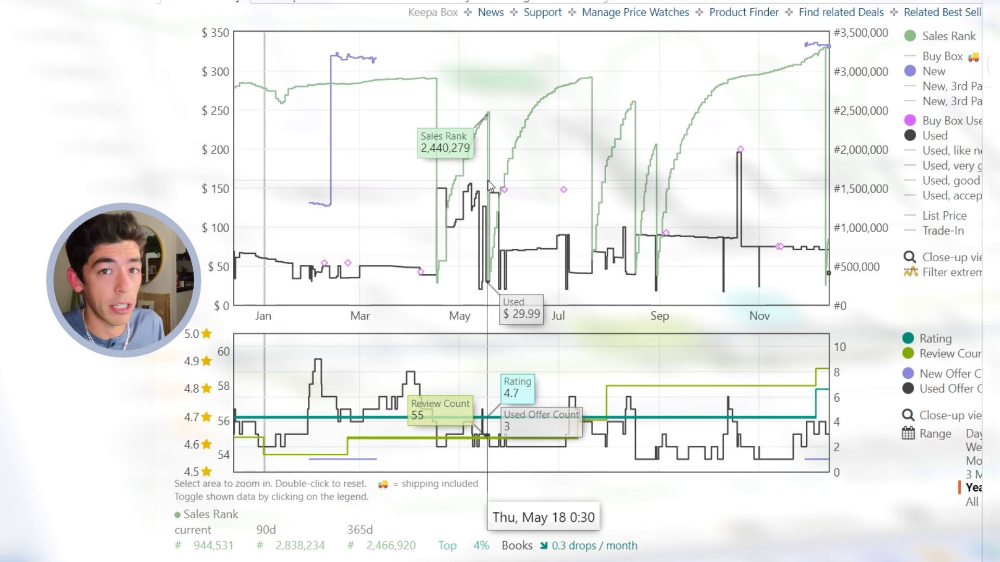
# - Set the chart Range to All to show the complete 2016–2023 price and rank history
pyautogui.scroll(-1, 972, 376)
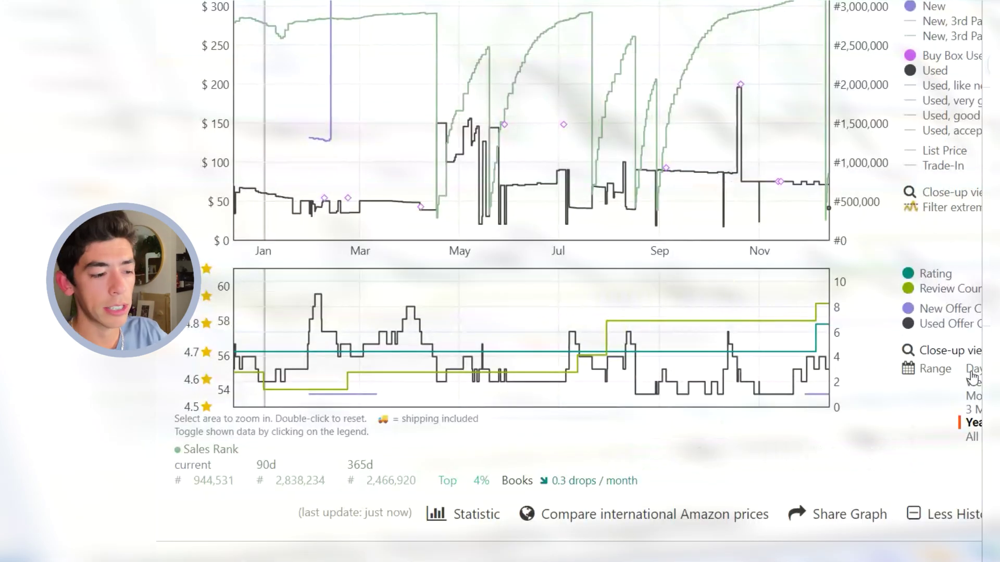
pyautogui.click(972, 436)
pyautogui.scroll(8, 736, 175)
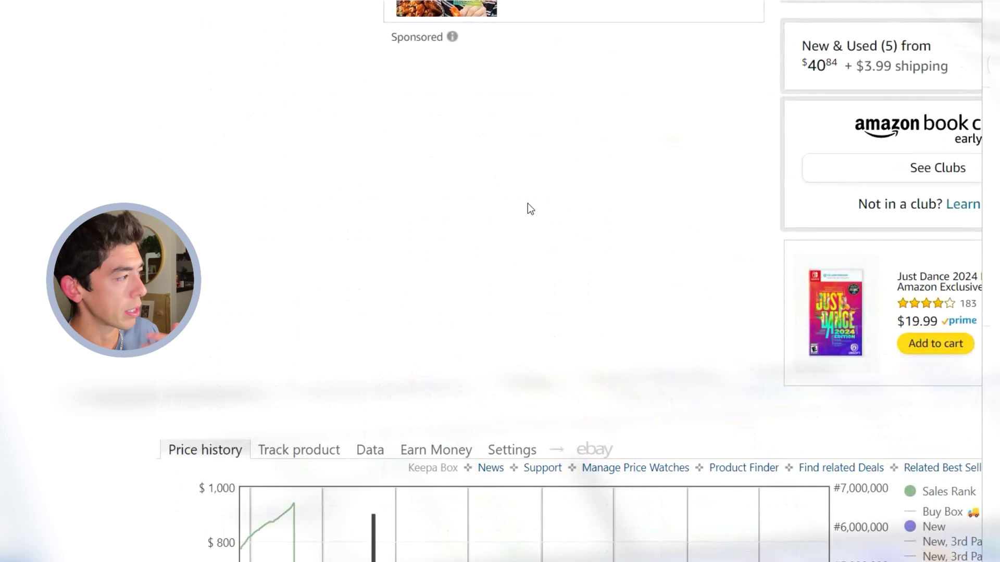
pyautogui.scroll(-5, 493, 359)
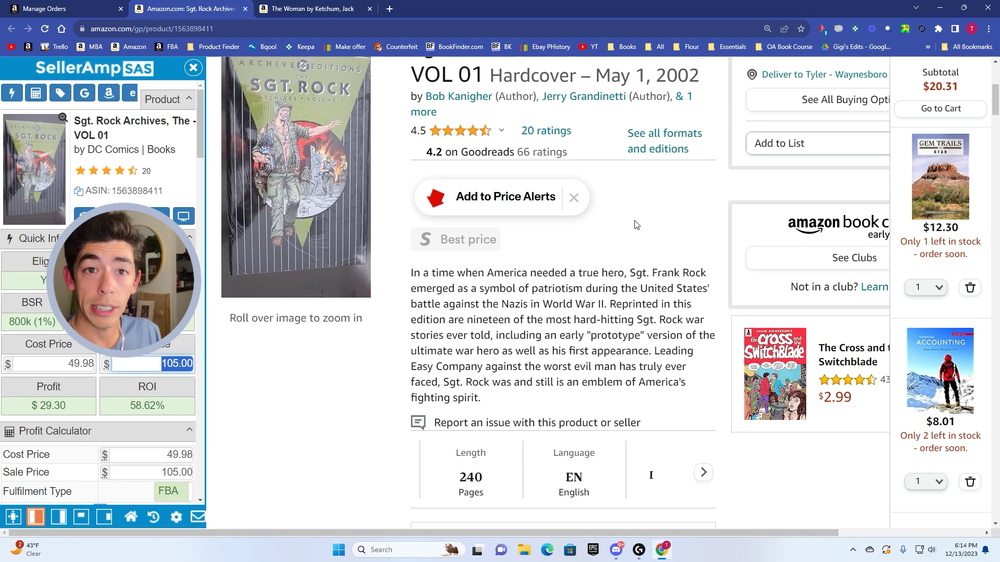
pyautogui.scroll(1, 634, 223)
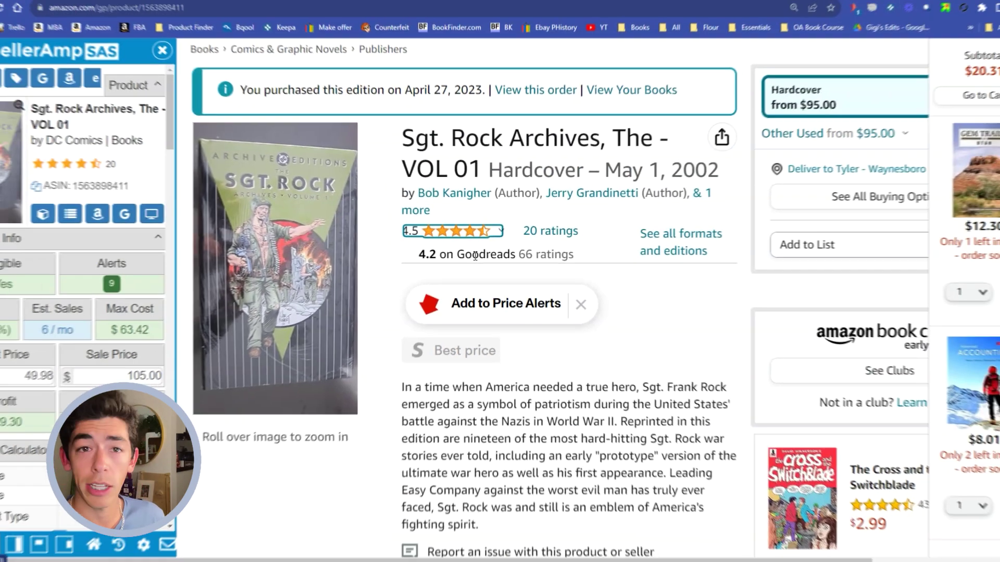
# - Zoom the Sgt. Rock Archives Keepa chart into Apr 1–Jun 16
pyautogui.scroll(-12, 488, 252)
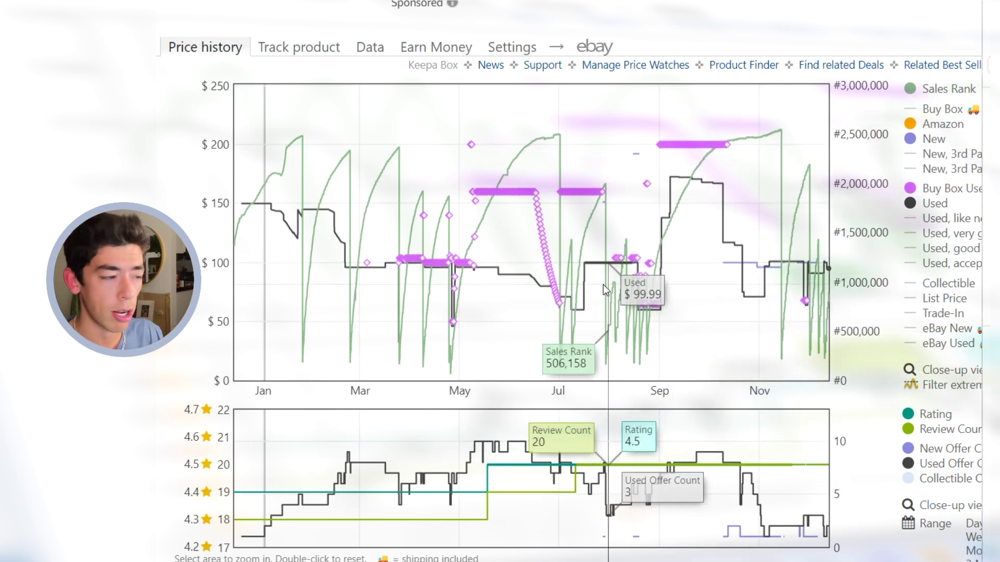
pyautogui.scroll(15, 572, 286)
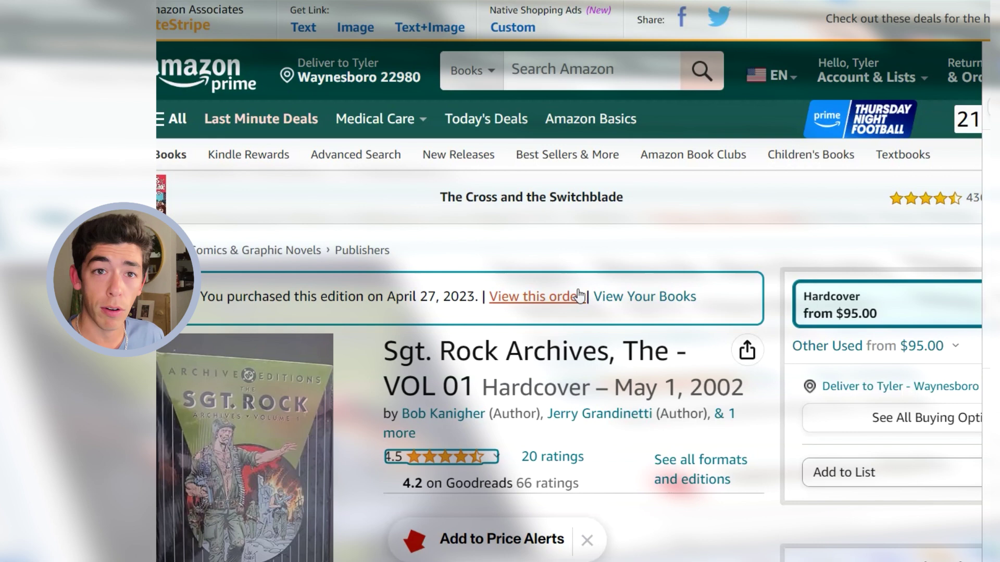
pyautogui.scroll(-2, 476, 245)
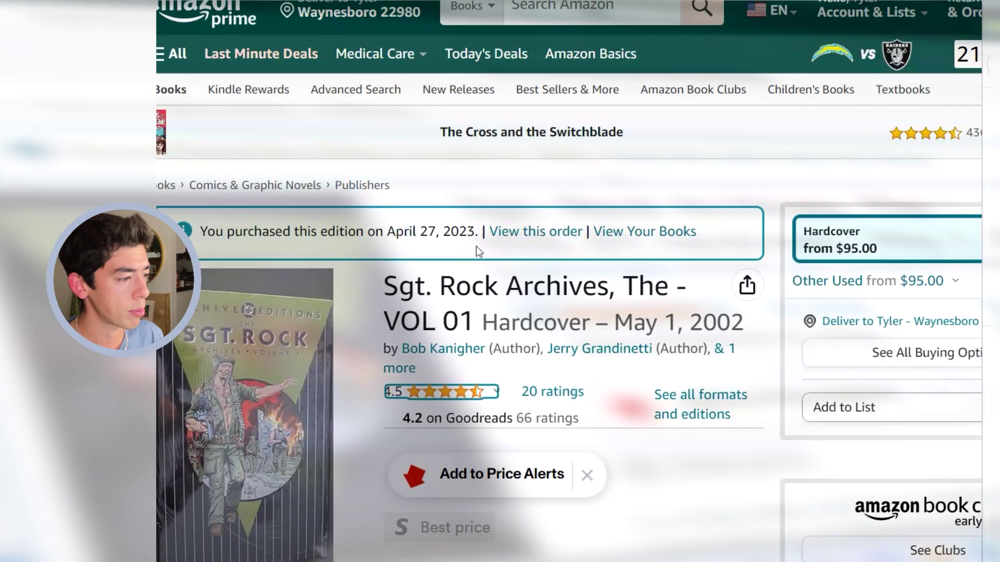
pyautogui.scroll(-15, 461, 239)
pyautogui.moveTo(531, 249); pyautogui.dragTo(424, 249)
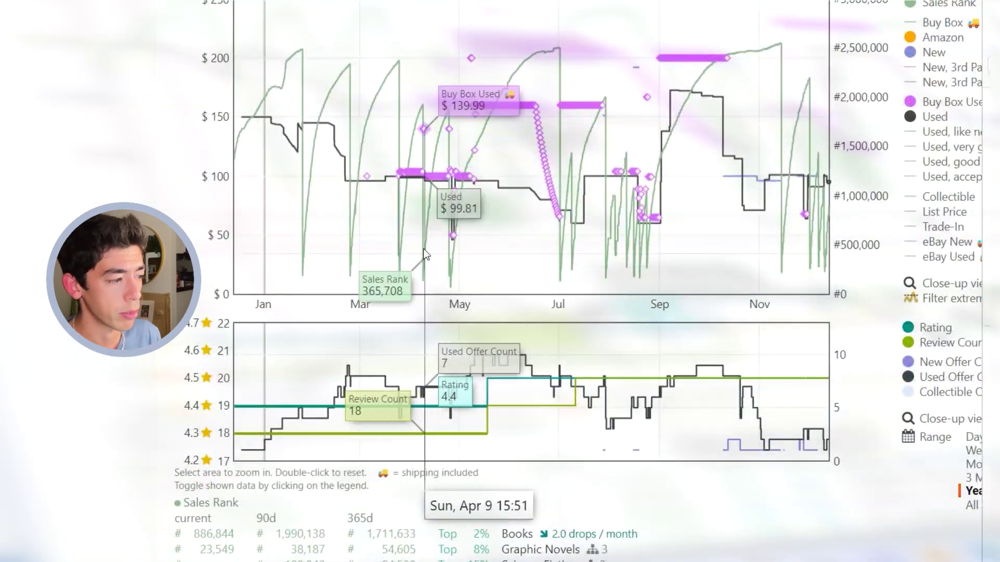
# - Open the past order for this book in a new tab via 'View this order'
pyautogui.scroll(2, 496, 248)
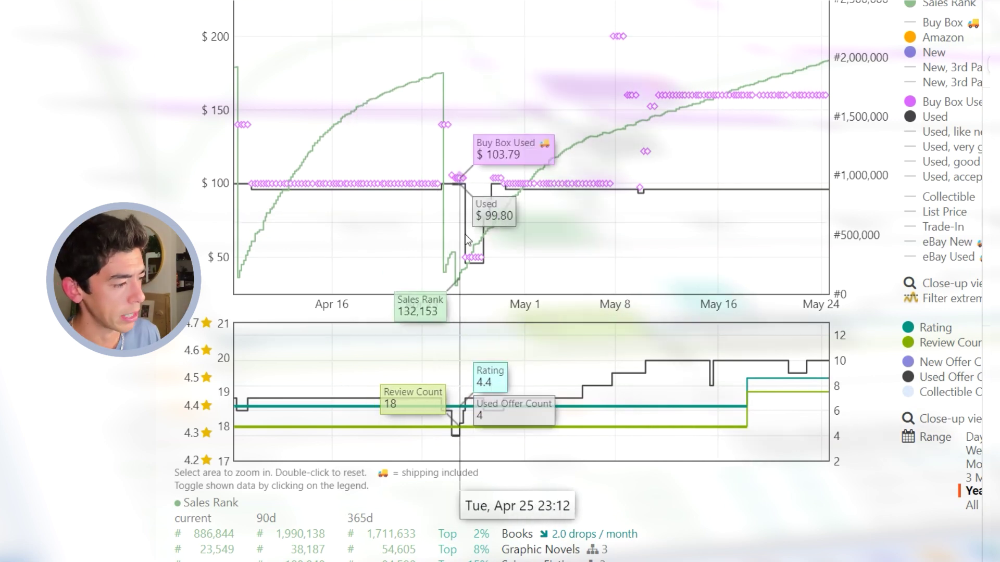
pyautogui.scroll(7, 474, 250)
pyautogui.scroll(14, 481, 258)
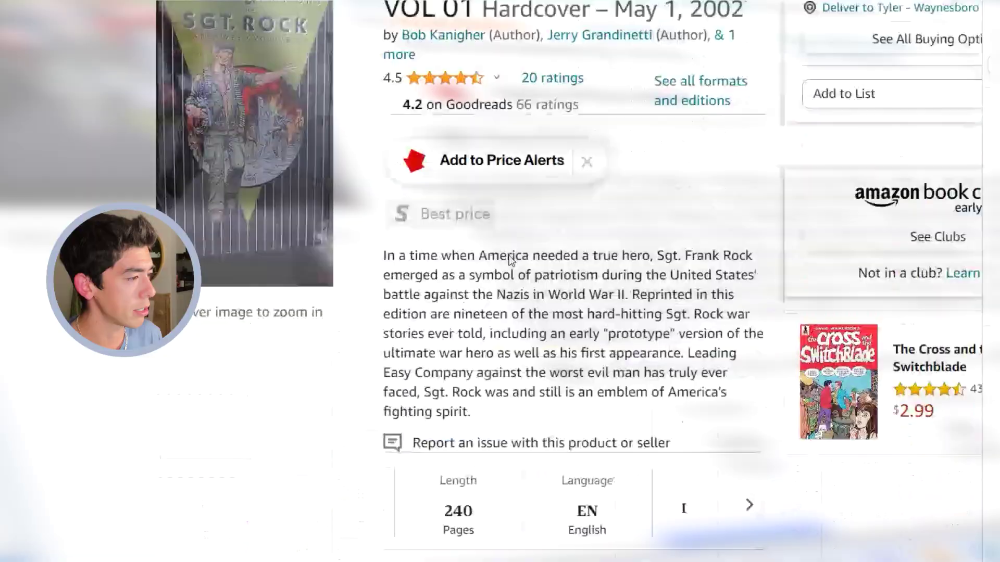
pyautogui.rightClick(515, 230)
pyautogui.click(536, 235)
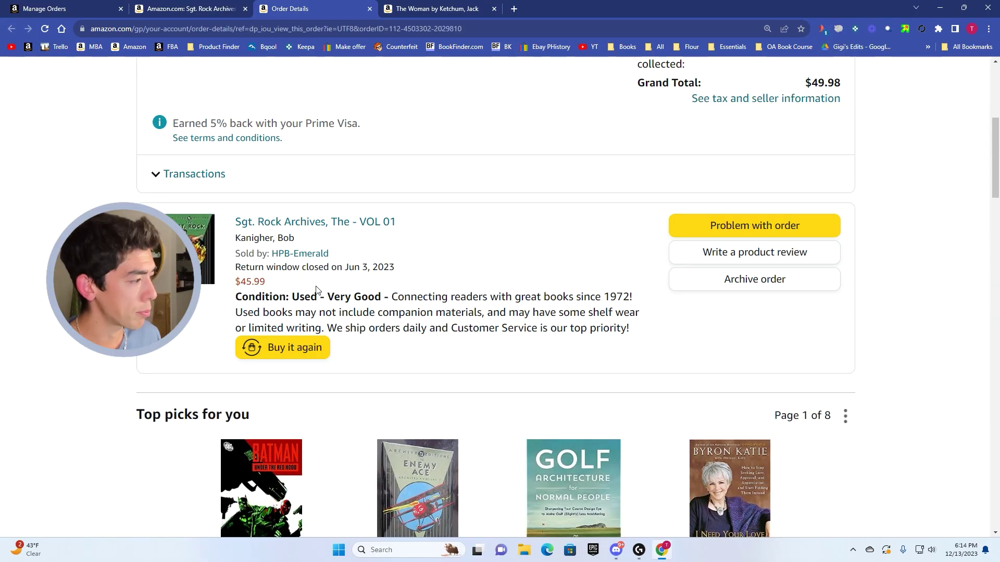
# - On the Sgt. Rock page, switch Keepa from Year to All and zoom into about Feb 2019–Dec 2023
pyautogui.click(229, 9)
pyautogui.scroll(-15, 469, 260)
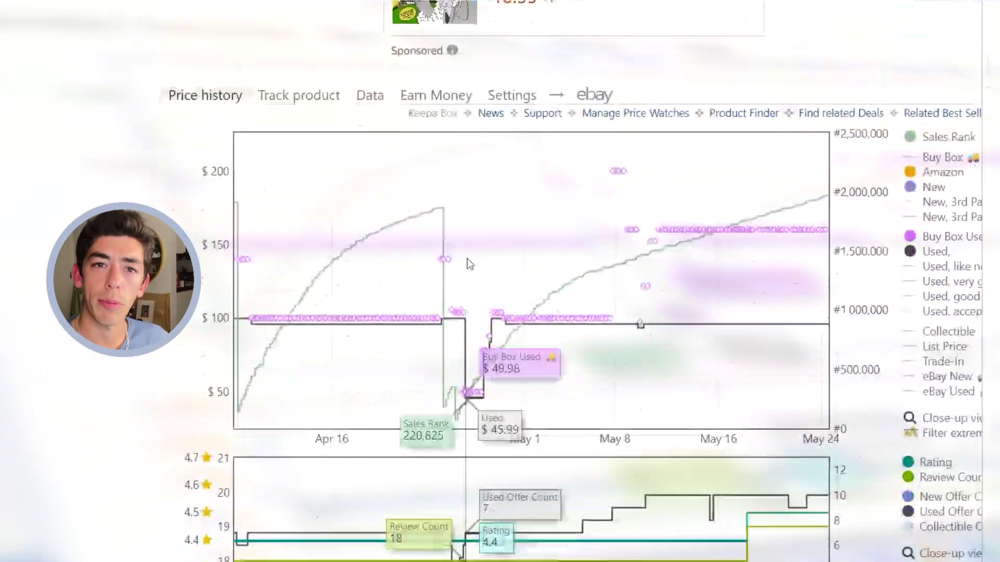
pyautogui.scroll(-4, 469, 264)
pyautogui.click(971, 426)
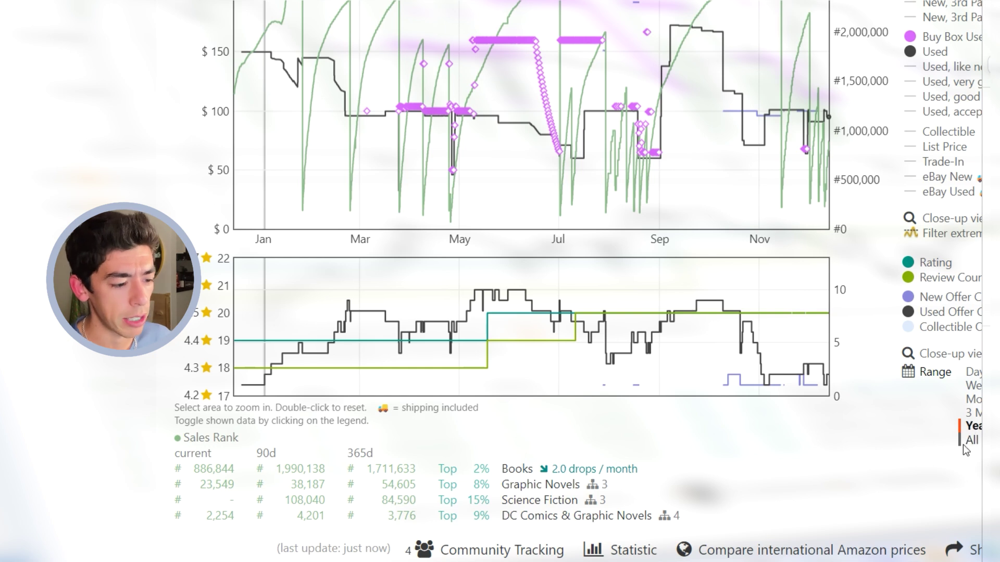
pyautogui.click(967, 440)
pyautogui.moveTo(578, 224); pyautogui.dragTo(828, 224)
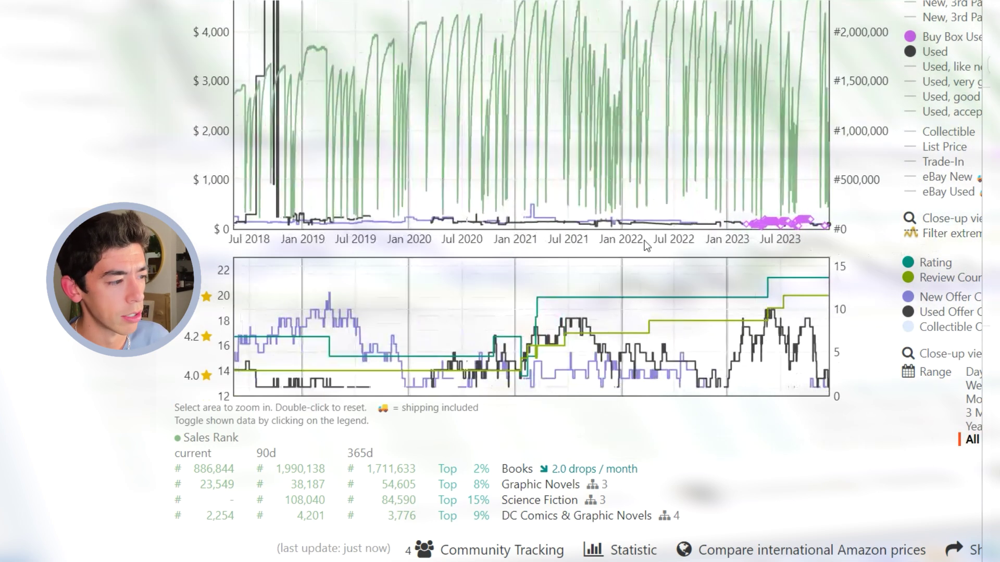
pyautogui.moveTo(316, 224); pyautogui.dragTo(806, 245)
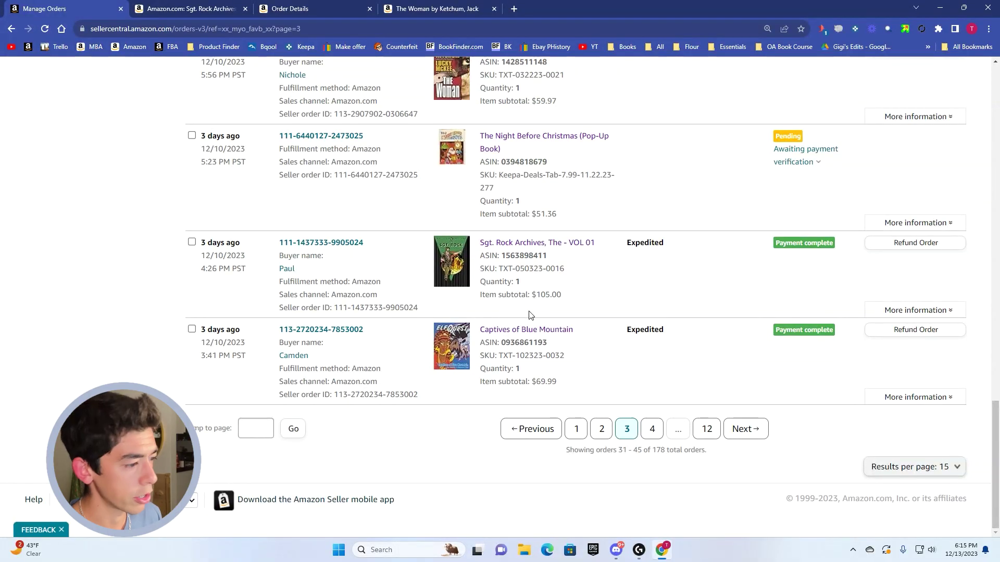
# - Confirm SellerAmp's 49.98 cost and 105.00 sale, giving $29.30 profit and 58.62% ROI
pyautogui.click(225, 9)
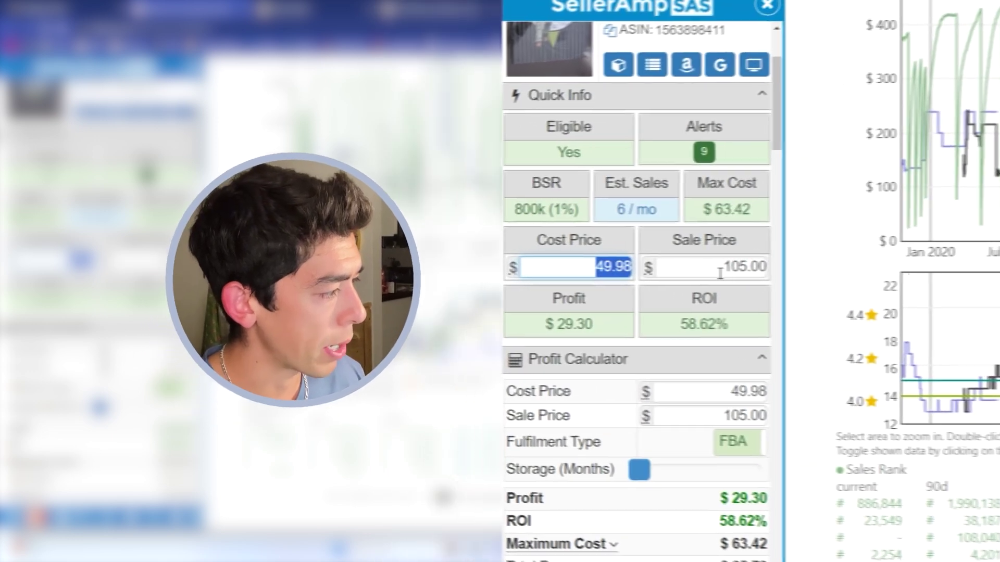
pyautogui.press('Tab')
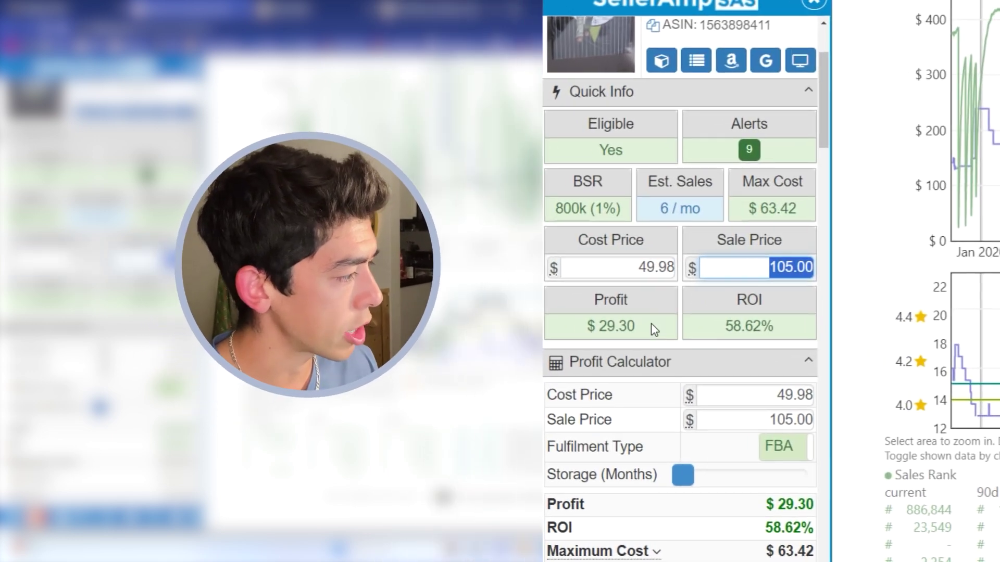
pyautogui.click(738, 326)
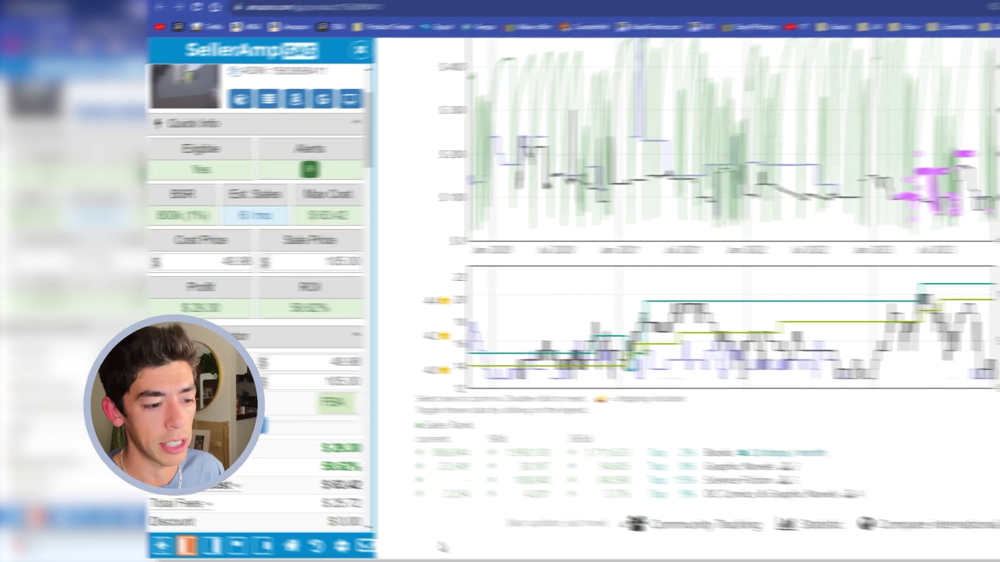
# - Zoom the chart progressively from 2015–2023 down to Sep 25–Oct 17, 2021, then reset it
pyautogui.doubleClick(703, 323)
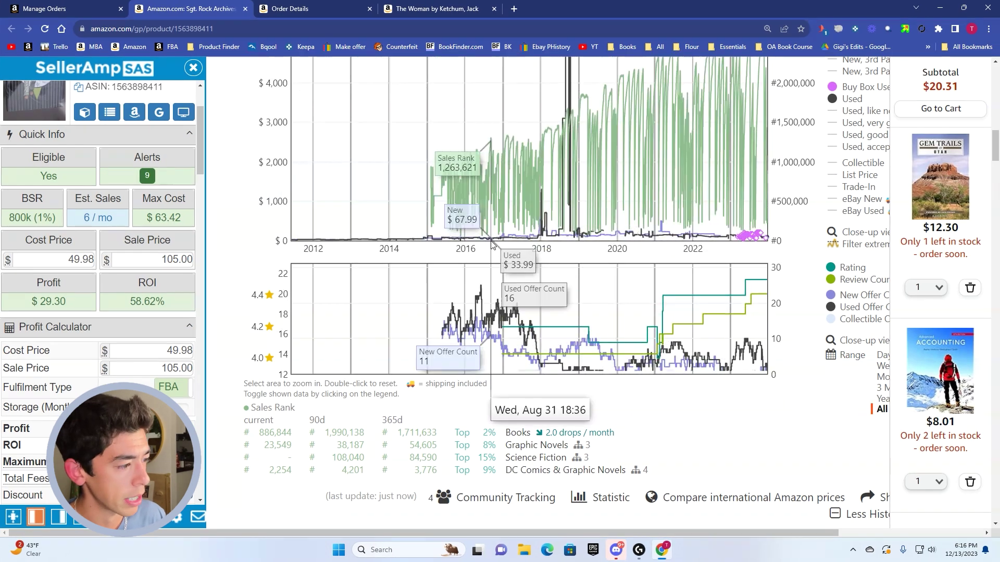
pyautogui.moveTo(437, 219); pyautogui.dragTo(765, 218)
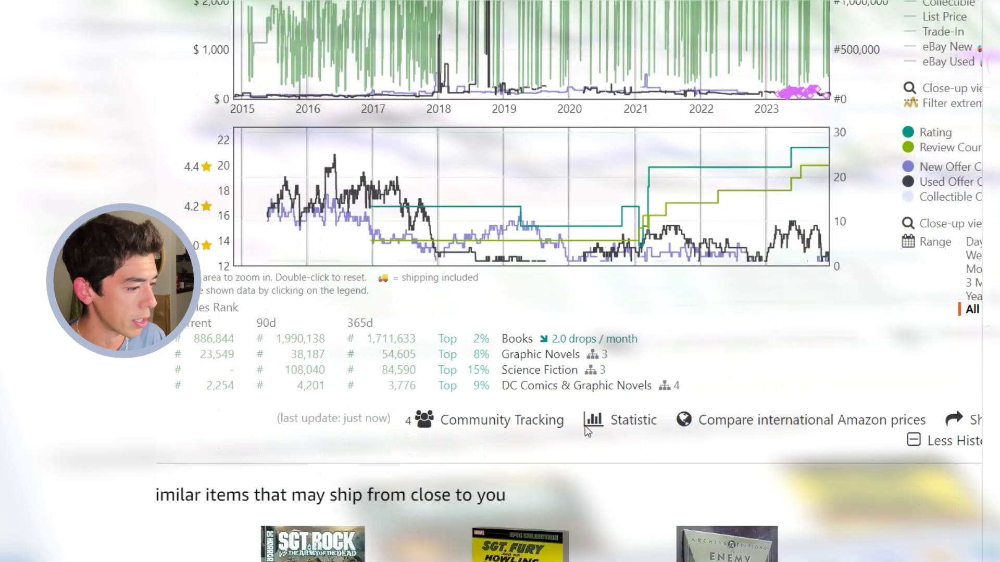
pyautogui.moveTo(599, 424)
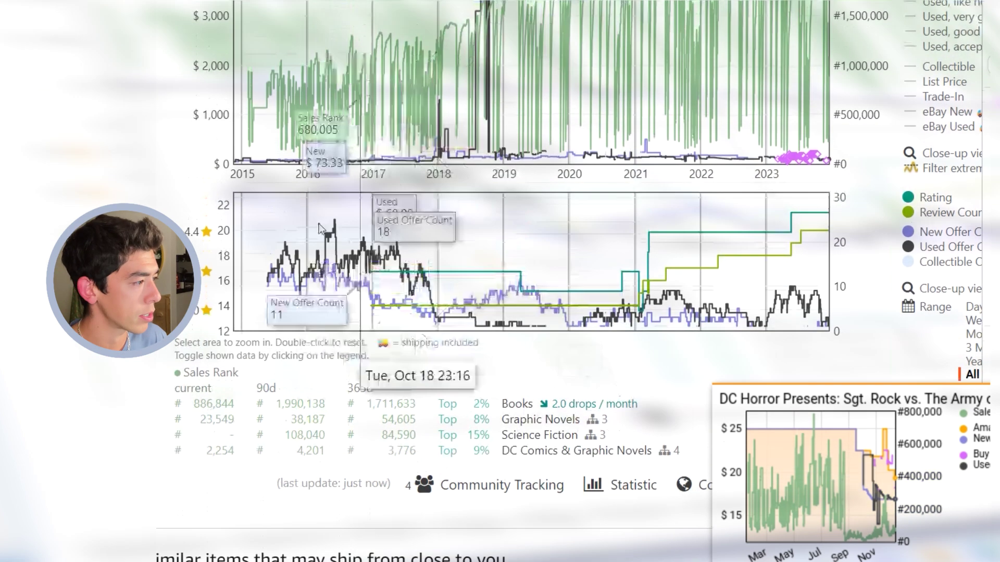
pyautogui.moveTo(567, 118); pyautogui.dragTo(838, 158)
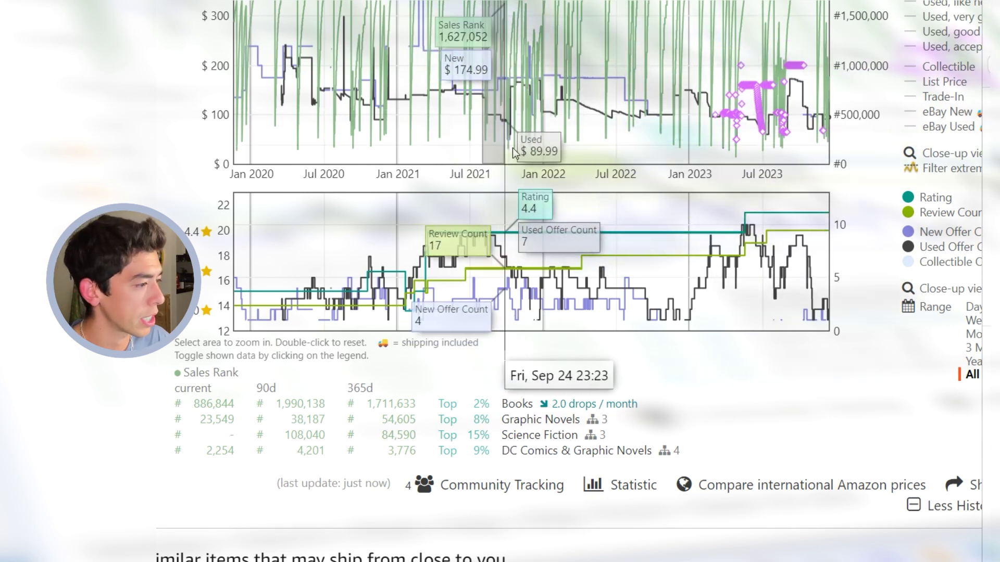
pyautogui.moveTo(385, 124); pyautogui.dragTo(622, 130)
pyautogui.moveTo(489, 130); pyautogui.dragTo(589, 142)
pyautogui.moveTo(589, 208); pyautogui.dragTo(576, 208)
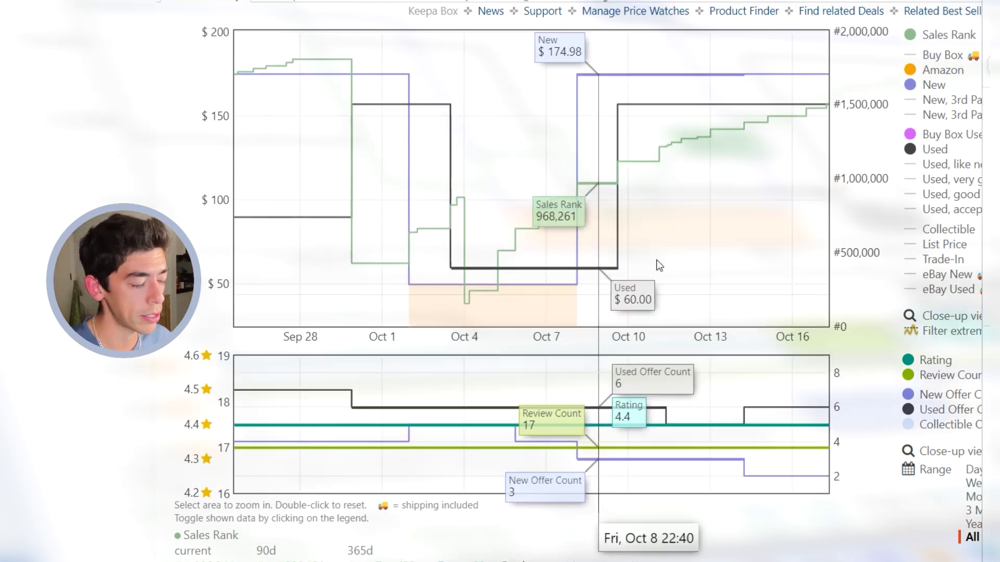
pyautogui.doubleClick(658, 266)
# - Toggle the Range from Year to All and zoom the chart into Apr 2020–Apr 2022
pyautogui.click(971, 524)
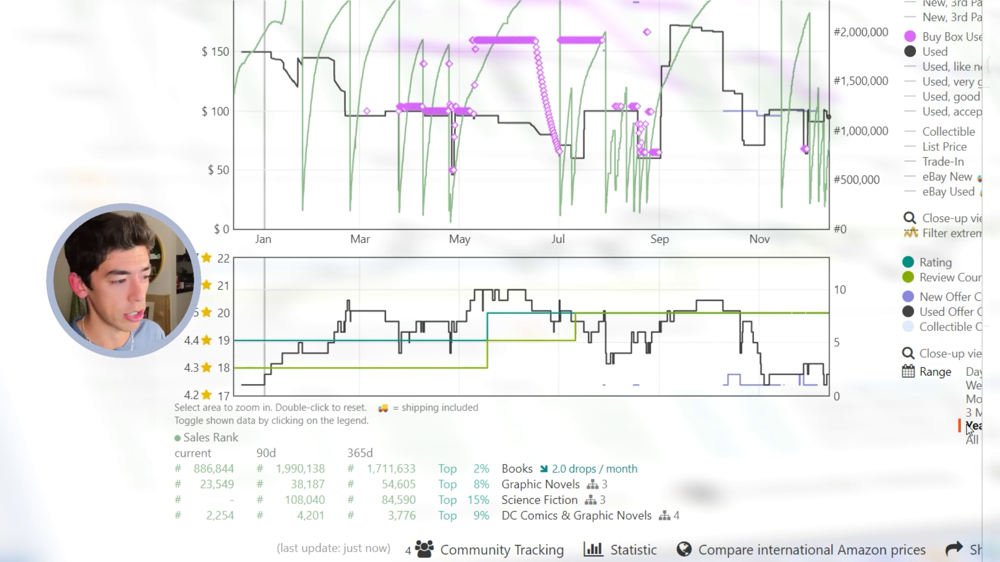
pyautogui.click(972, 440)
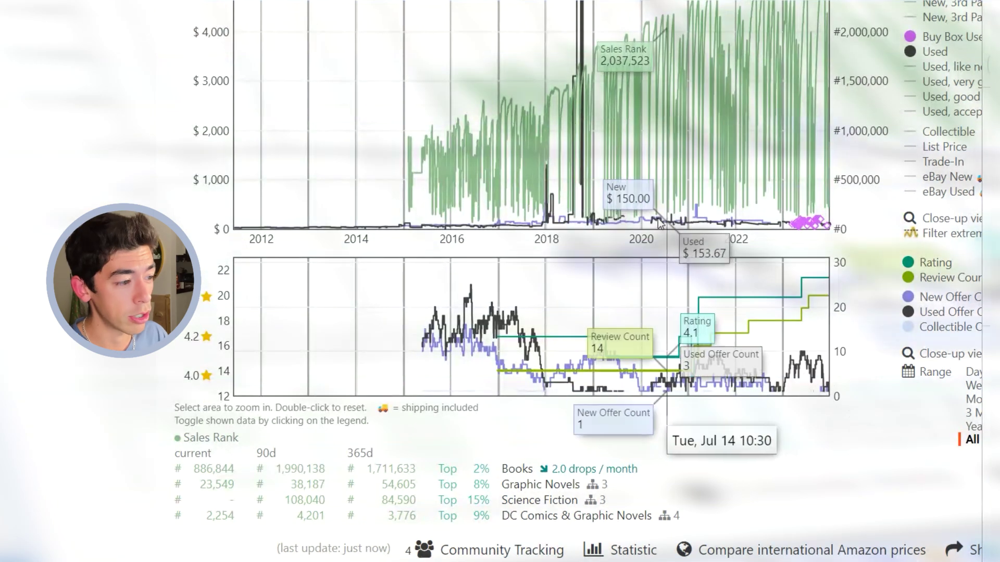
pyautogui.moveTo(658, 218); pyautogui.dragTo(637, 217)
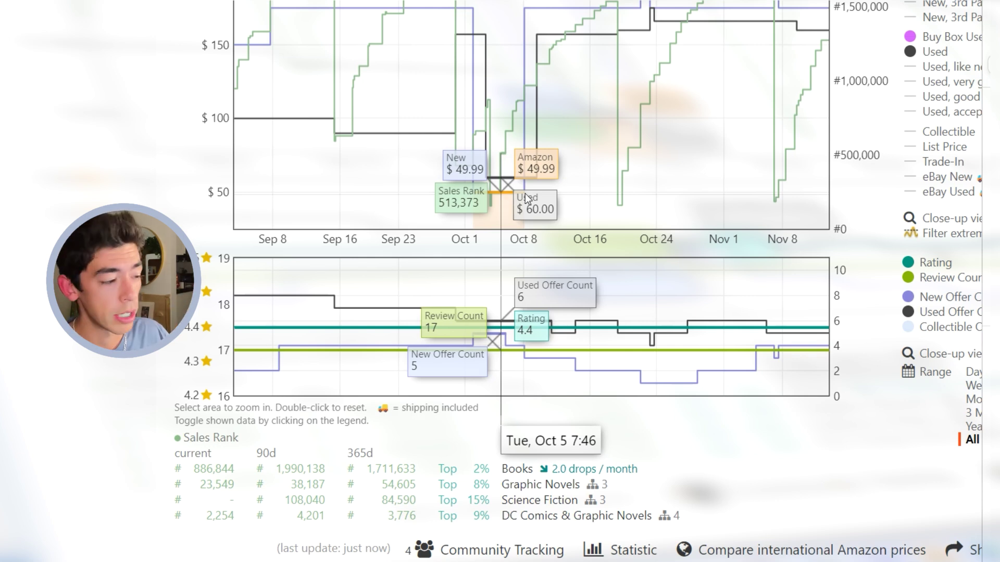
pyautogui.scroll(1, 604, 198)
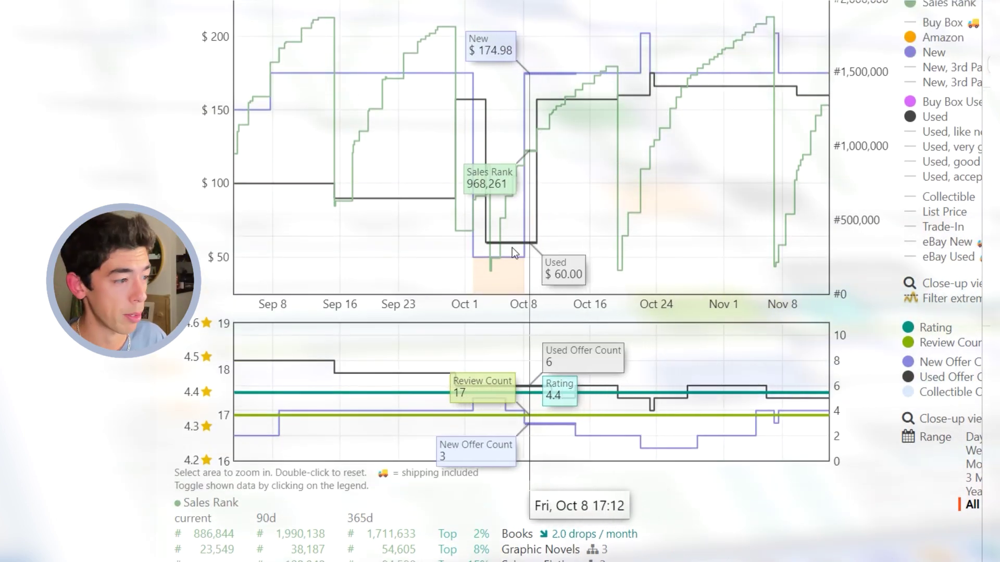
# - Reset the chart and set a $50 Used price alert with shipping costs included
pyautogui.doubleClick(631, 203)
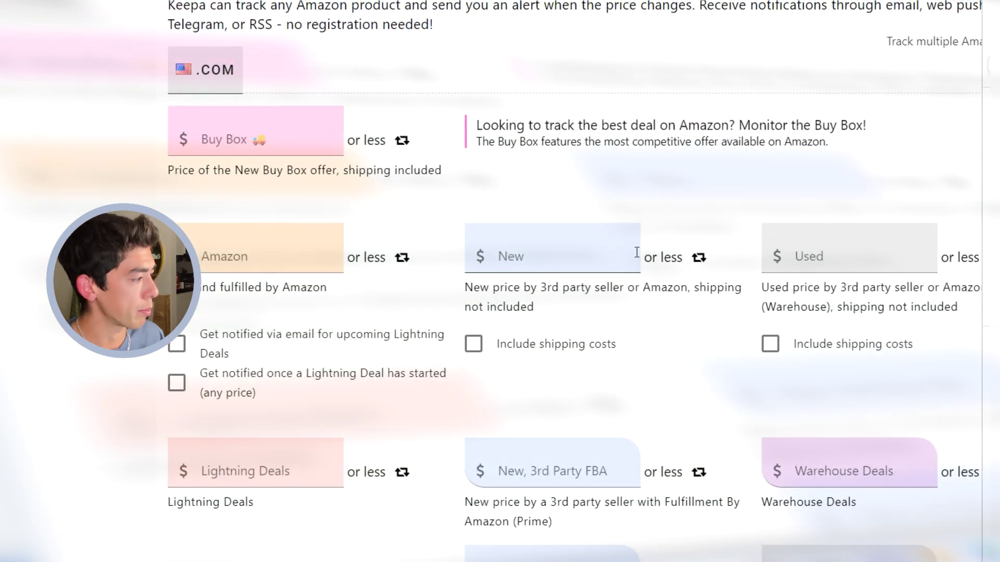
pyautogui.click(810, 255)
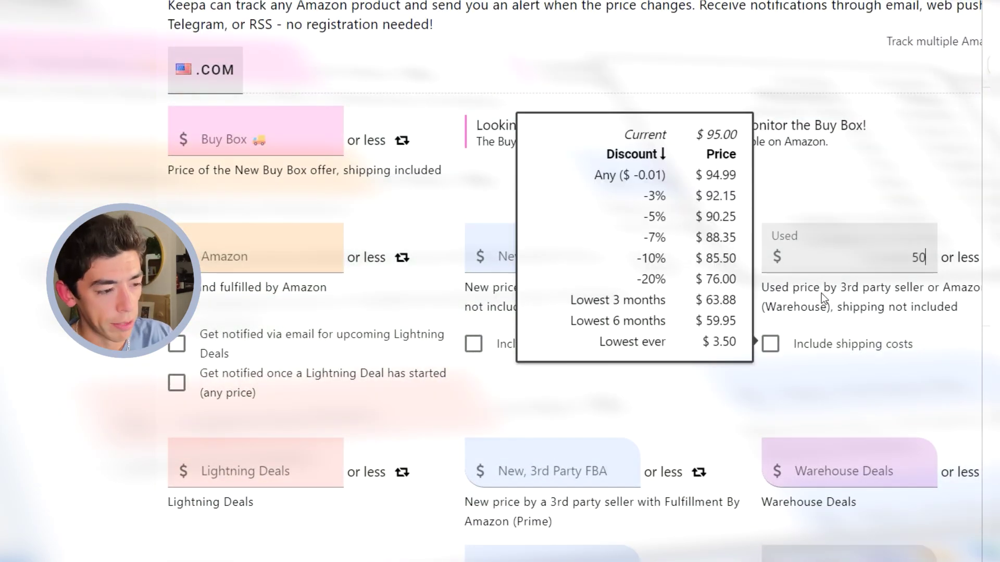
pyautogui.click(792, 345)
pyautogui.scroll(-1, 861, 278)
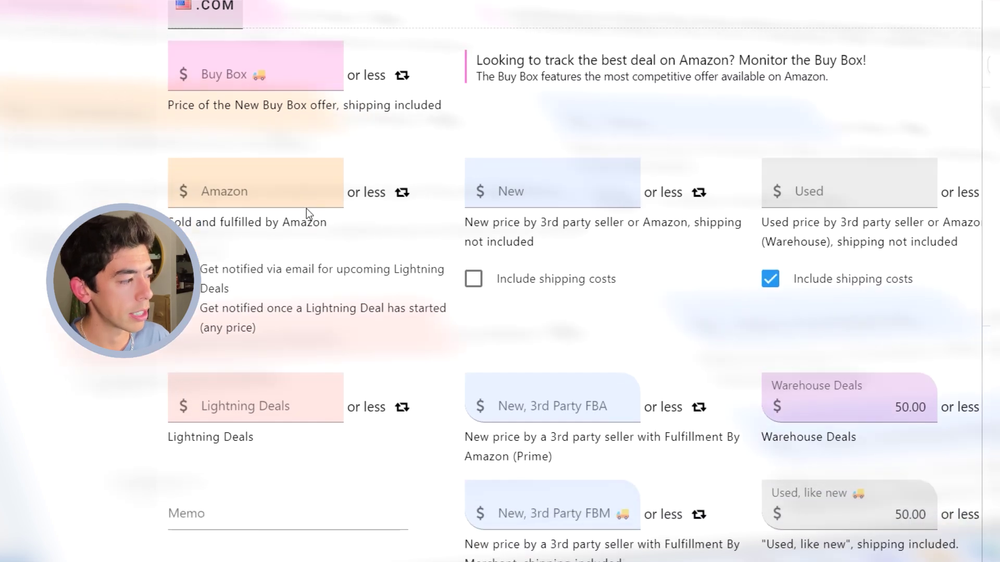
# - Set the Amazon price alert threshold to $50 and submit the tracking
pyautogui.click(303, 195)
pyautogui.write('50')
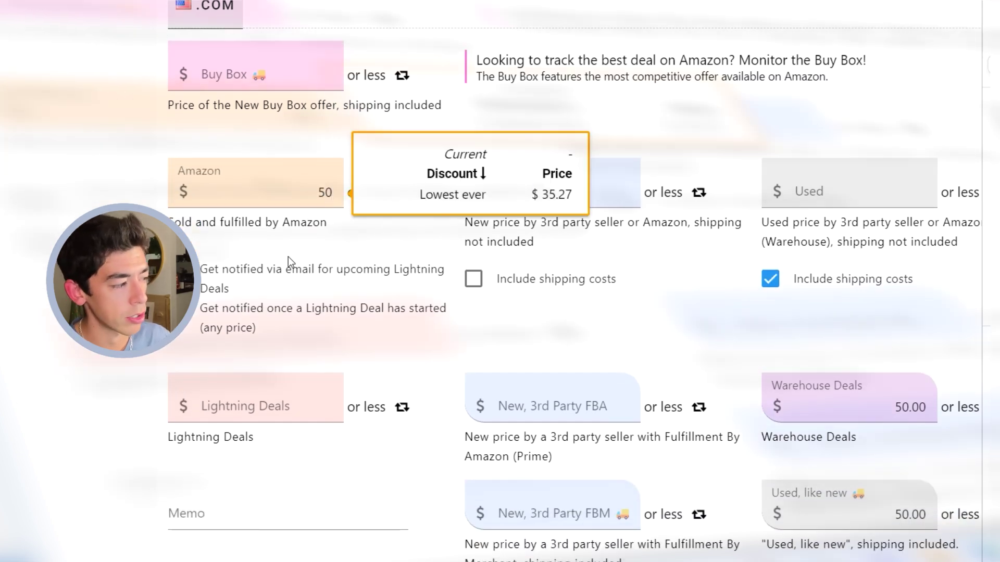
pyautogui.click(350, 257)
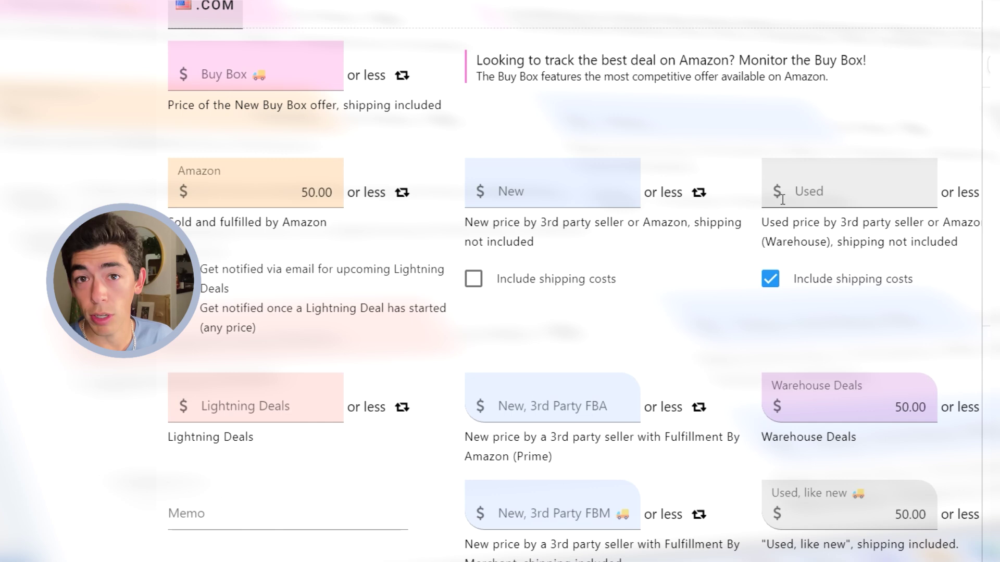
pyautogui.scroll(-10, 782, 199)
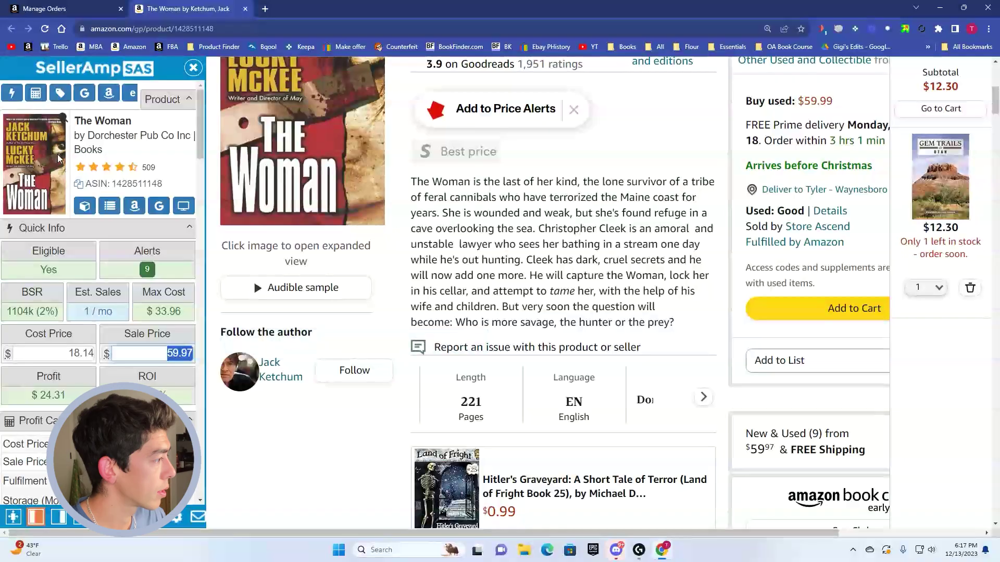
pyautogui.scroll(4, 465, 201)
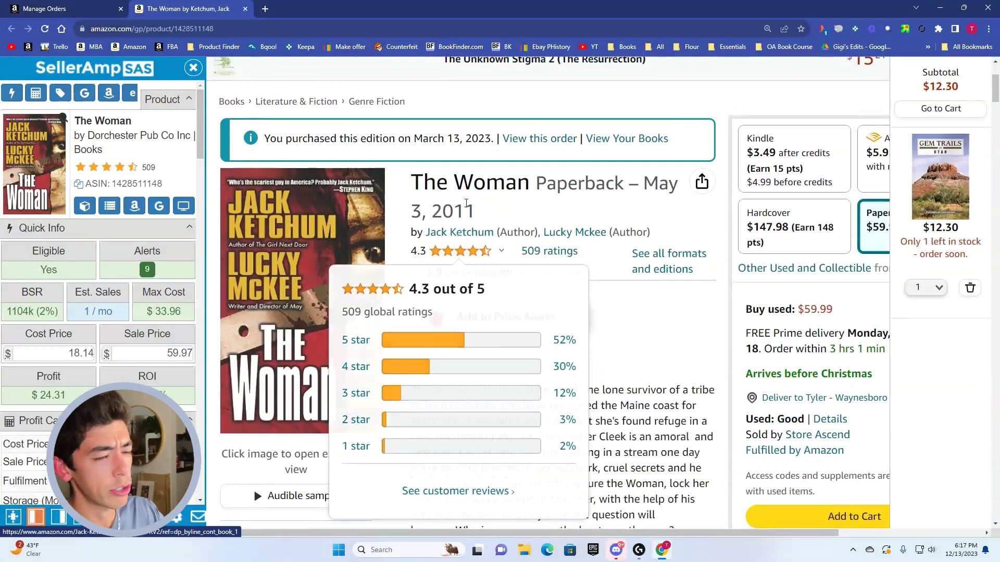
pyautogui.scroll(-1, 465, 202)
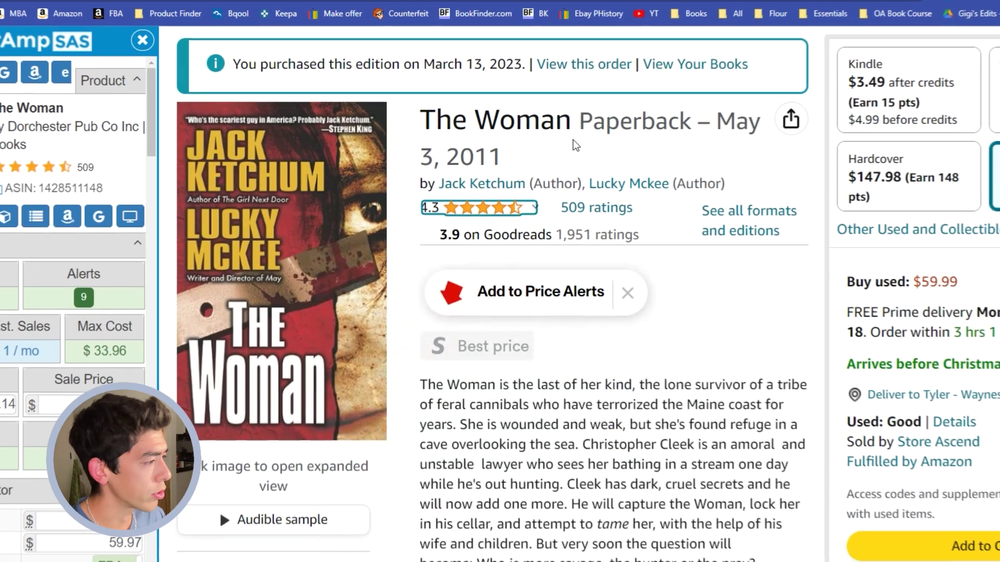
pyautogui.scroll(-3, 542, 252)
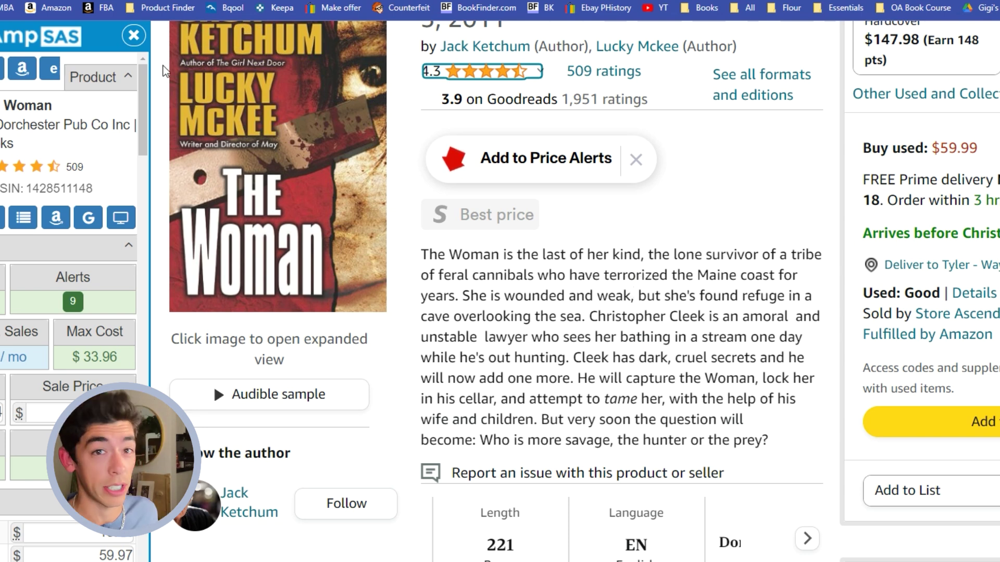
pyautogui.scroll(2, 640, 221)
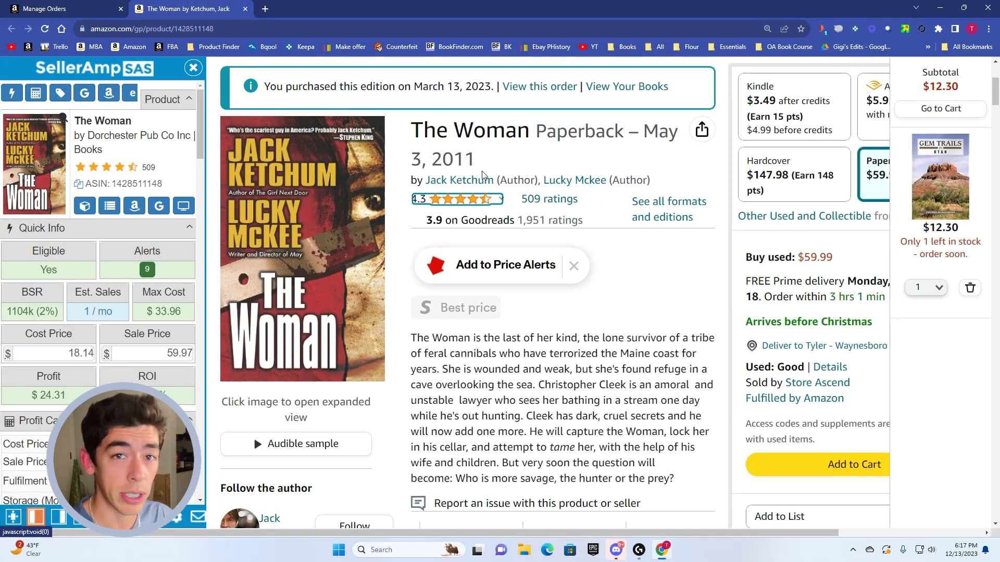
pyautogui.scroll(-10, 593, 196)
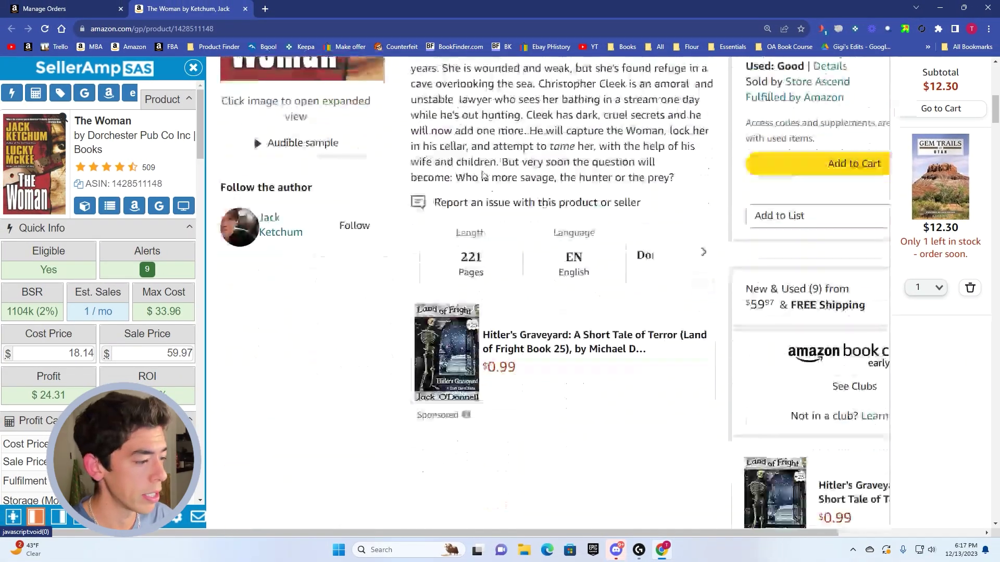
# - Show The Woman's full history zoomed to 2021–2023 with extreme values filtered out
pyautogui.click(881, 511)
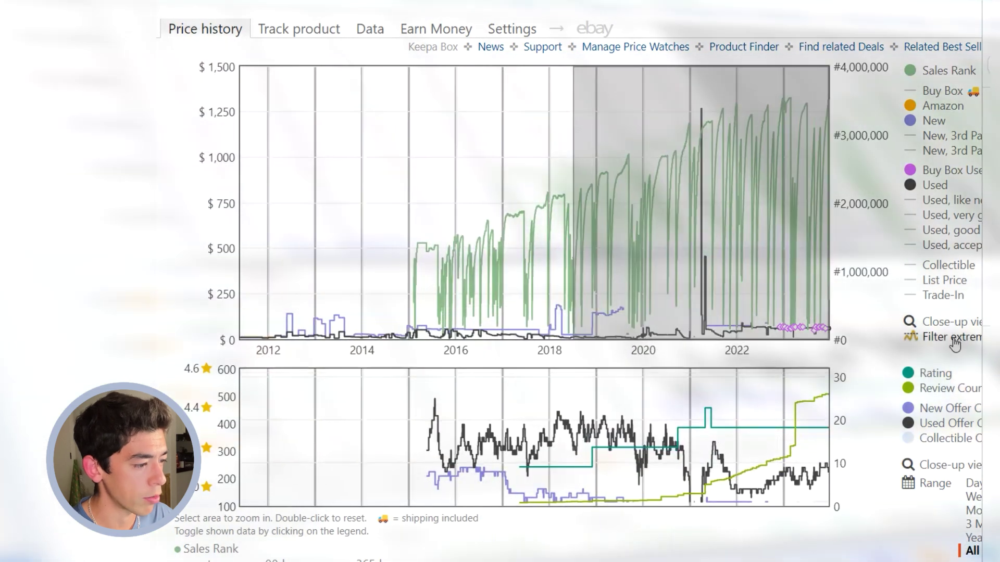
pyautogui.moveTo(954, 344); pyautogui.dragTo(956, 344)
pyautogui.scroll(-1, 895, 281)
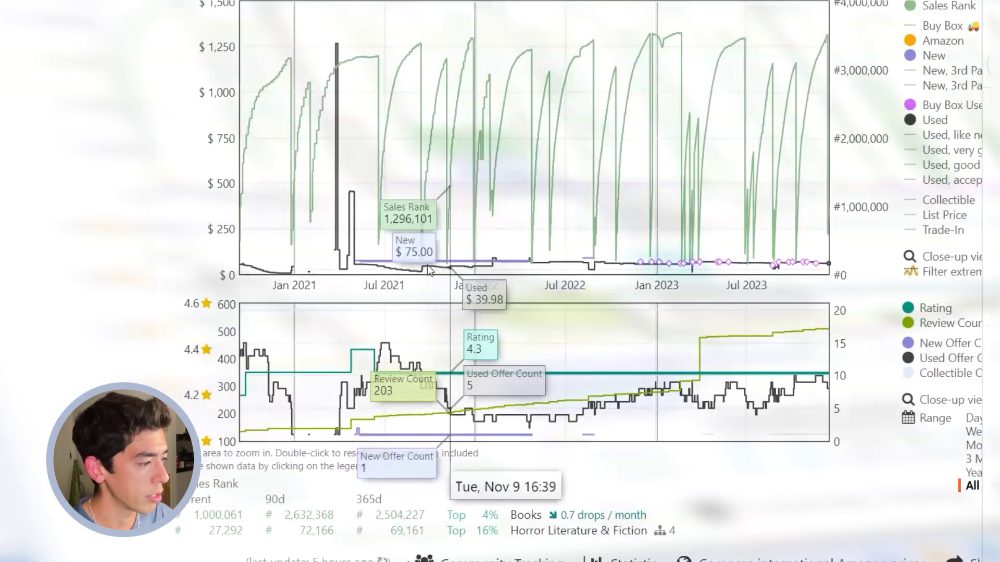
pyautogui.click(895, 270)
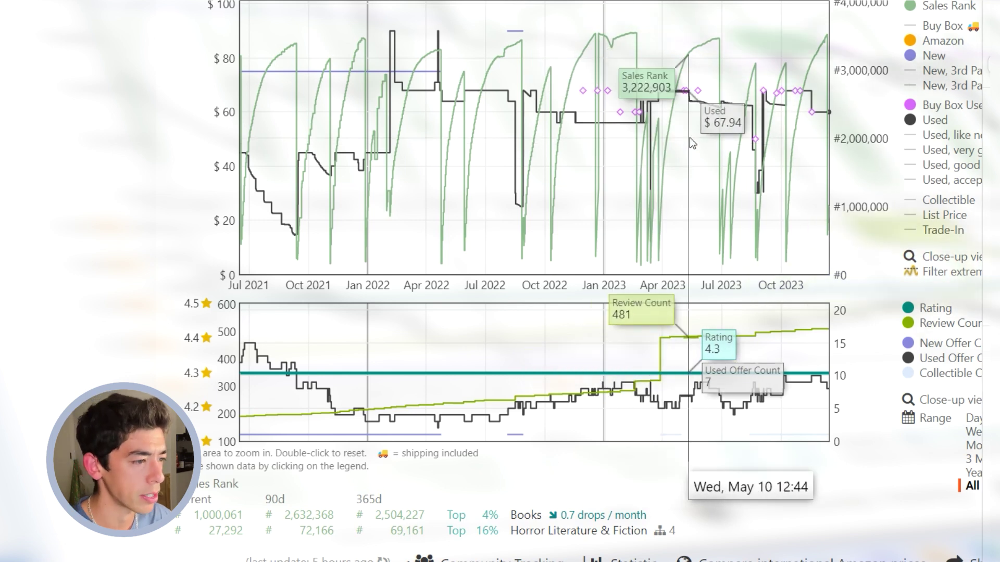
pyautogui.scroll(15, 739, 201)
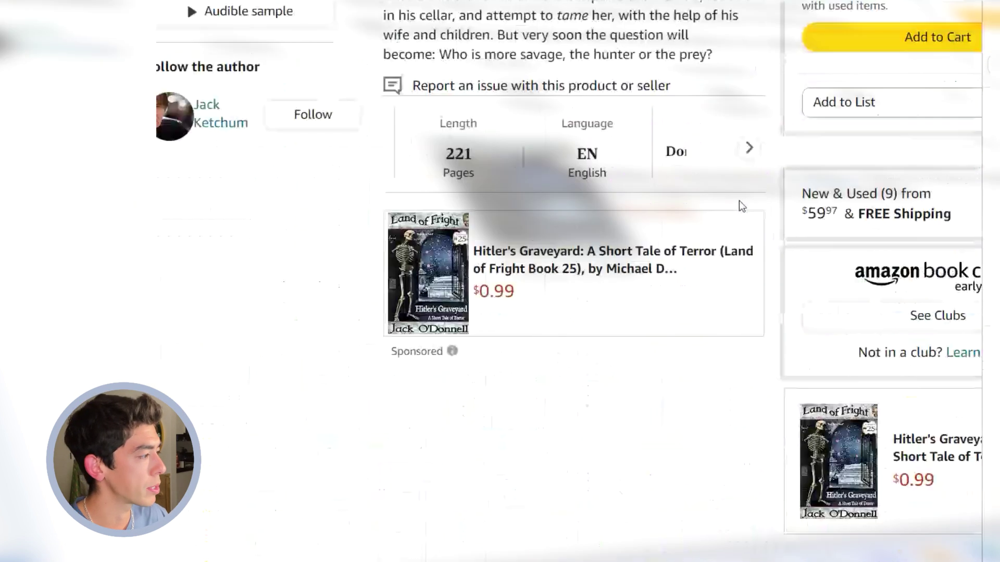
pyautogui.scroll(-10, 554, 223)
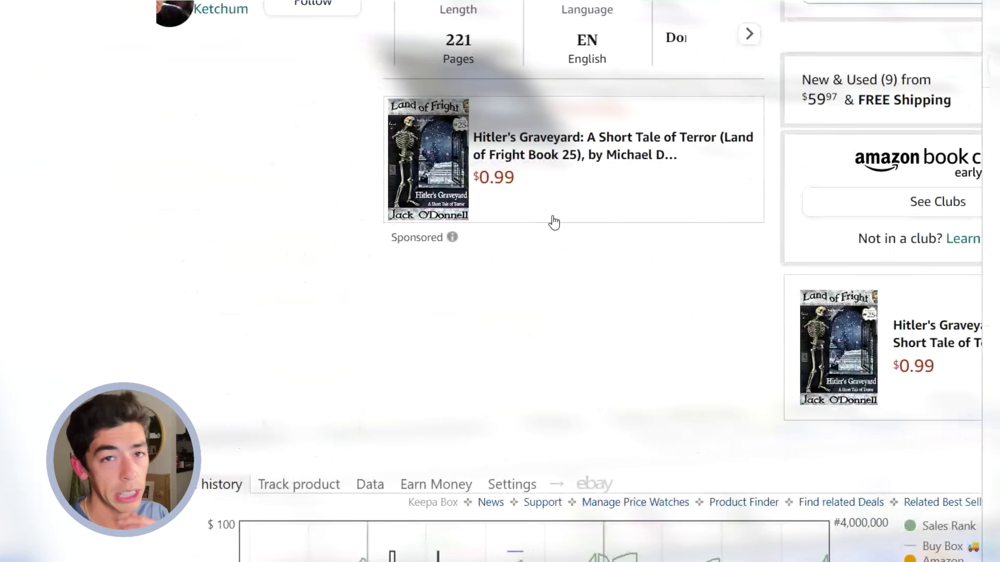
pyautogui.scroll(-10, 573, 225)
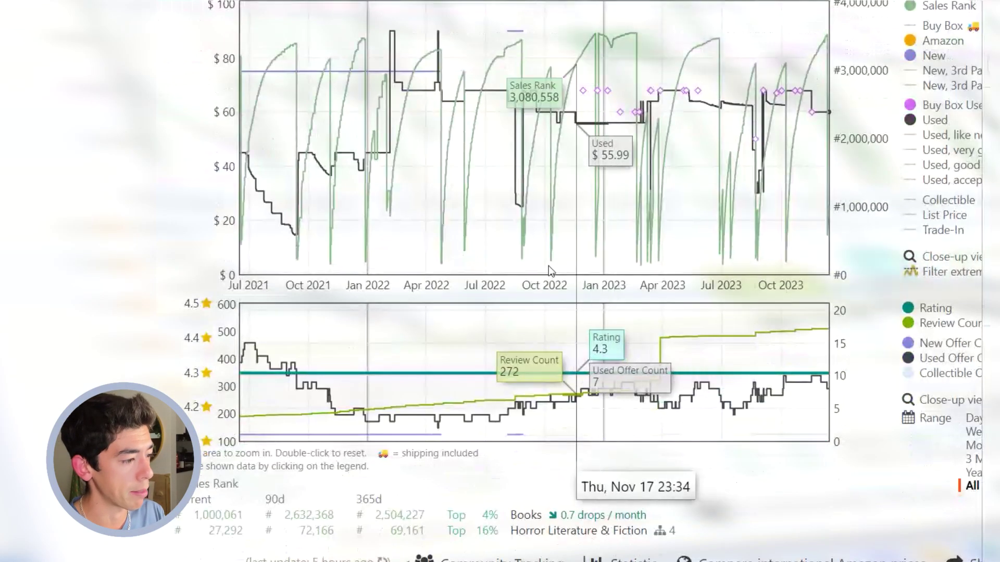
# - Limit the chart to the past year and zoom into March 8–20 around the used-price dip
pyautogui.click(972, 472)
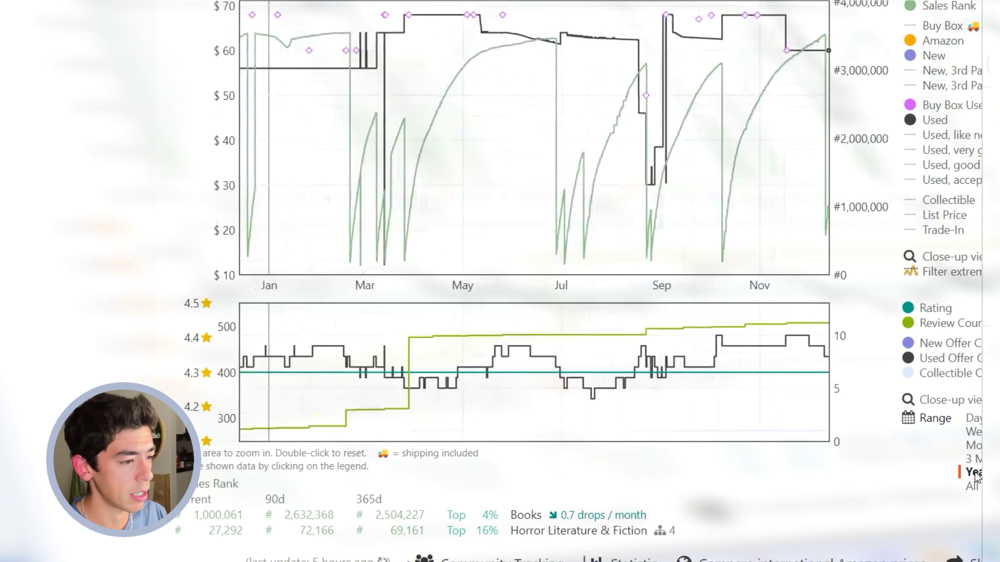
pyautogui.moveTo(374, 208); pyautogui.dragTo(395, 208)
pyautogui.scroll(2, 642, 206)
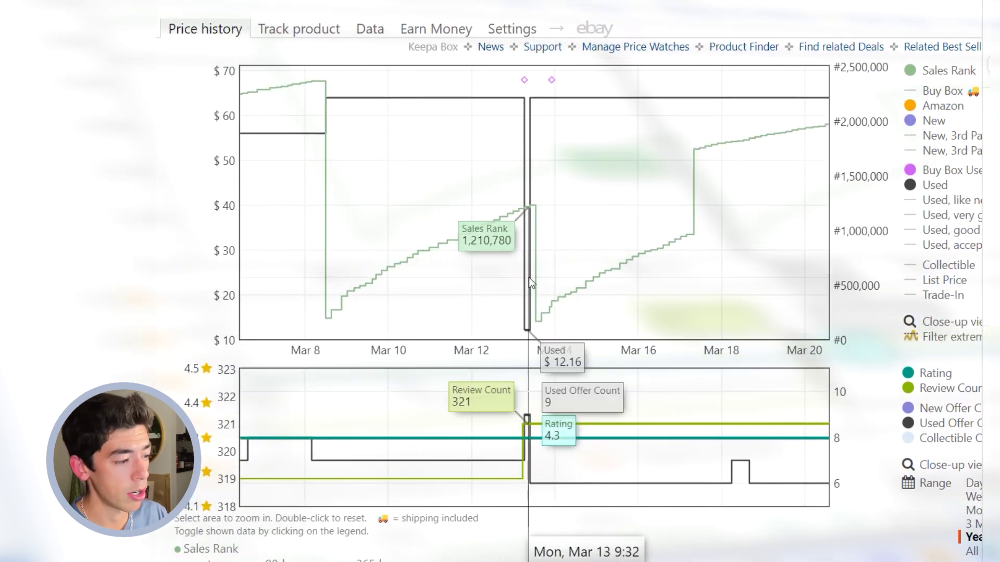
pyautogui.scroll(15, 559, 259)
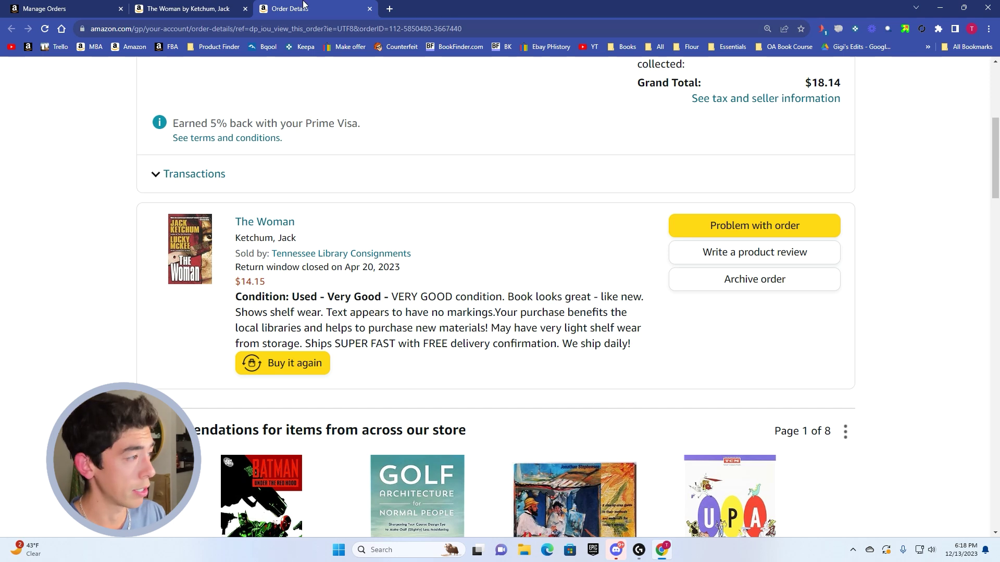
# - View The Woman's $59.97 sale in Manage Orders, then return to its page showing 134.01% ROI
pyautogui.click(187, 9)
pyautogui.click(63, 9)
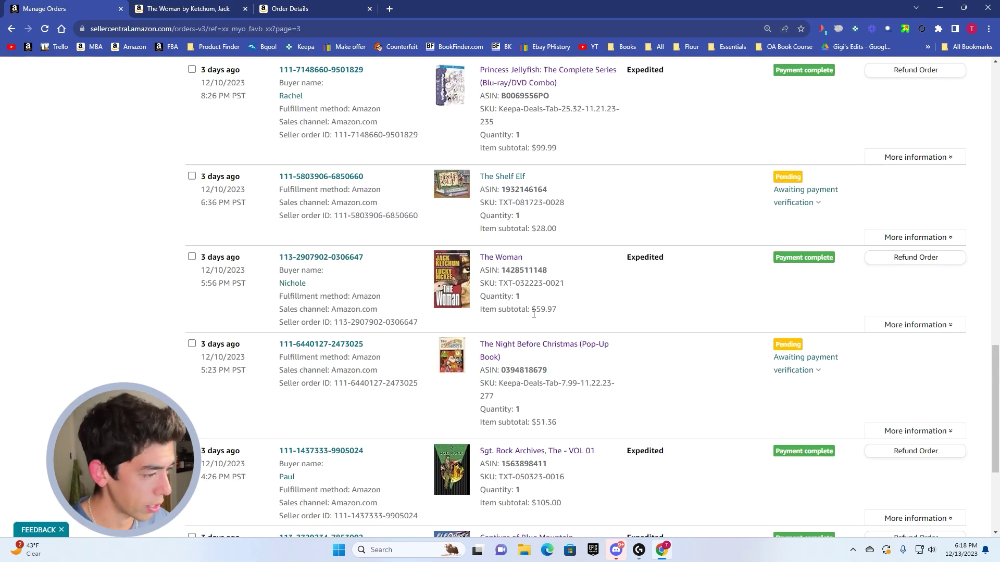
pyautogui.click(218, 6)
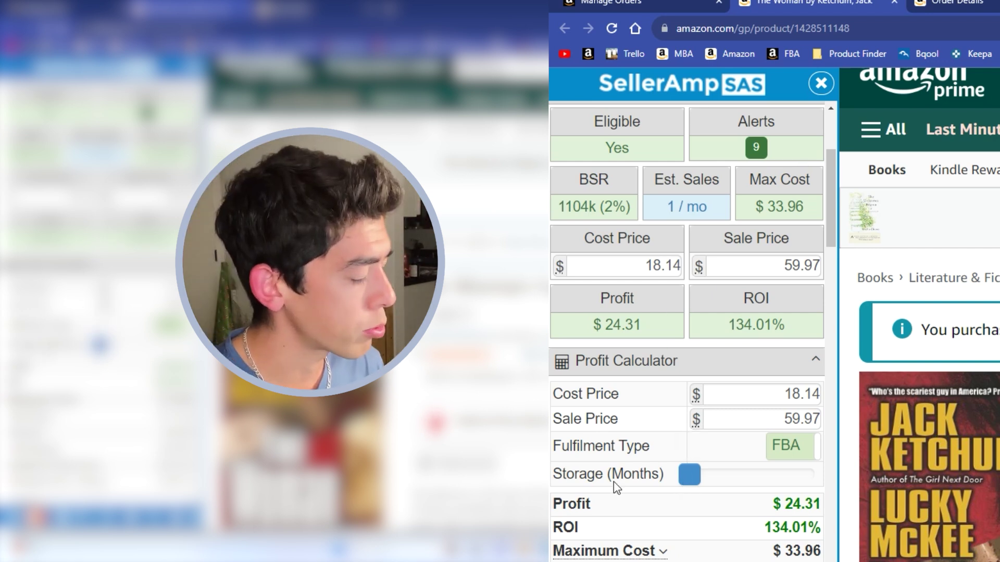
# - Set Storage (Months) to 9 in the Profit Calculator, giving $24.13 profit at 133.02% ROI
pyautogui.moveTo(689, 475)
pyautogui.mouseDown()
pyautogui.moveTo(785, 483)
pyautogui.moveTo(683, 484)
pyautogui.mouseUp()
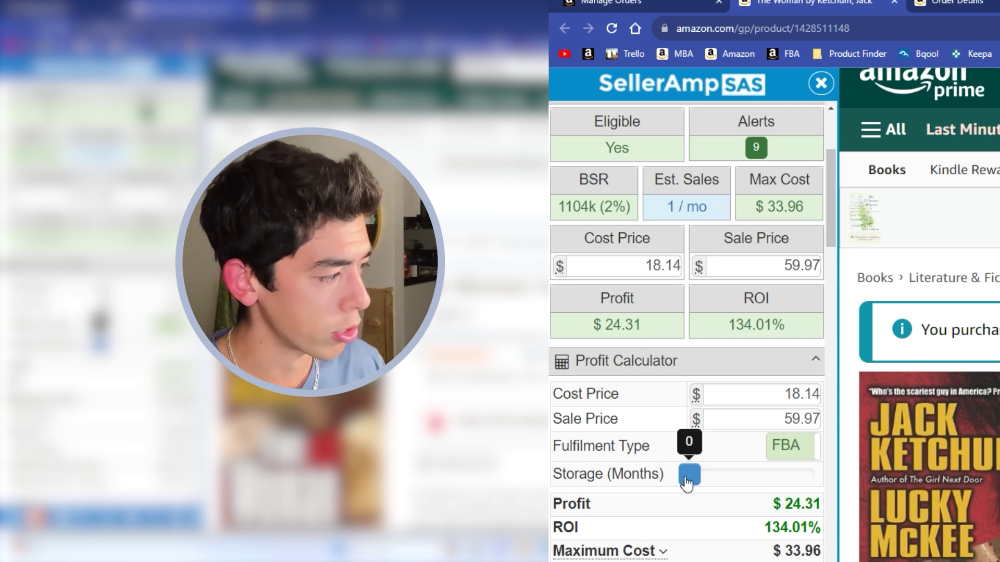
pyautogui.moveTo(686, 480); pyautogui.dragTo(783, 474)
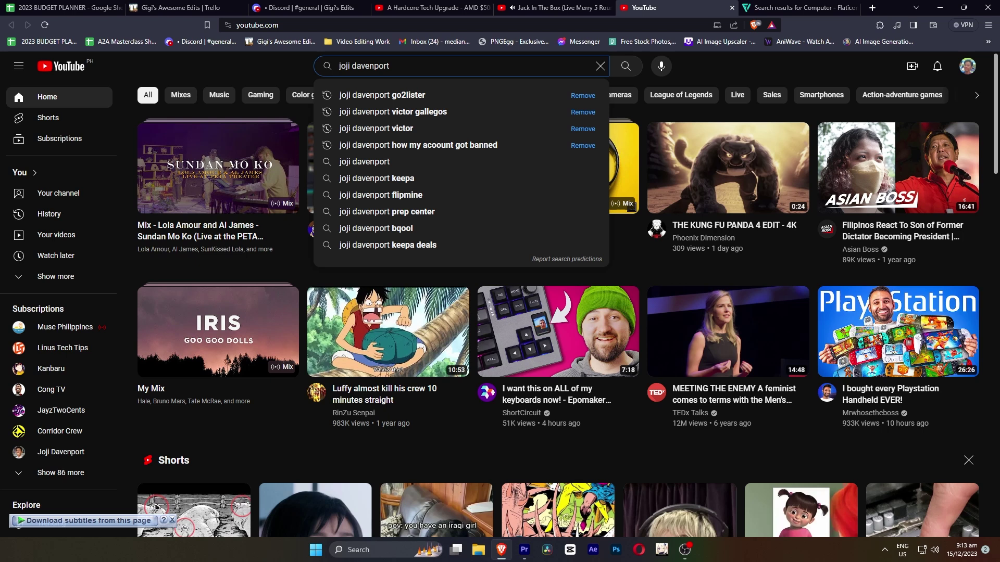
# - Search for the bookselling channel and show its playlists: Keepa Deep Dive, Podcast, Flipmine Online Arbitrage
pyautogui.press('Return')
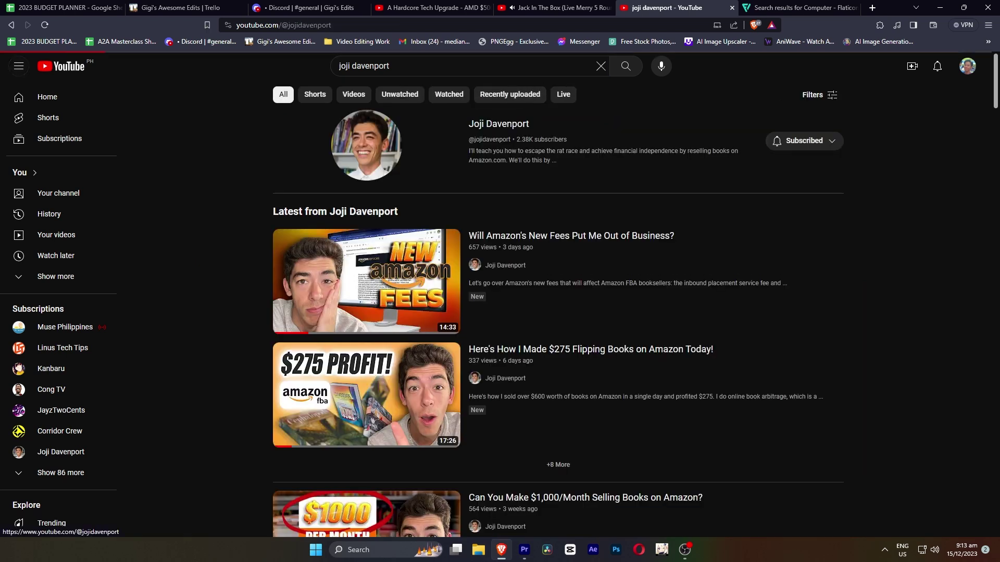
pyautogui.scroll(-4, 561, 295)
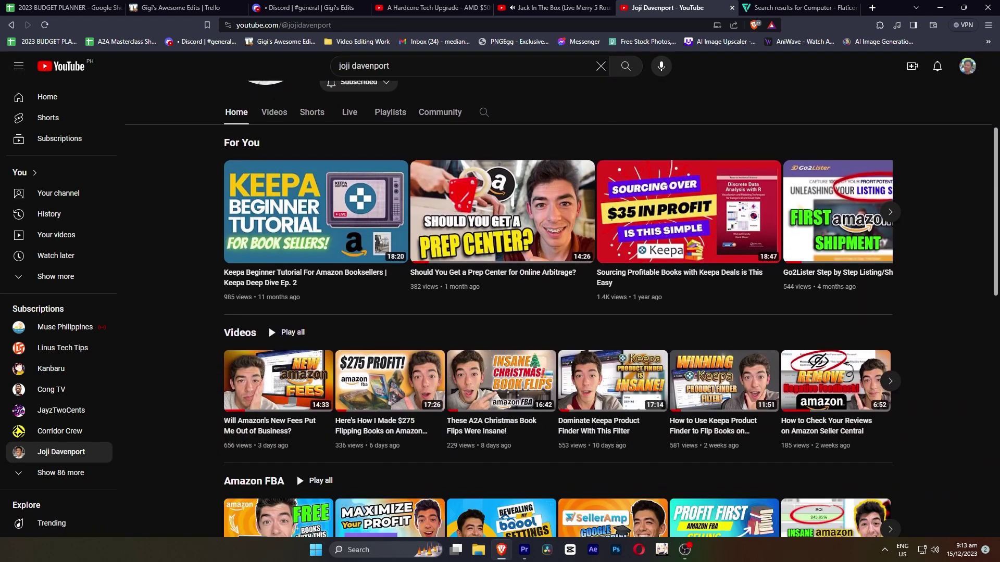
pyautogui.scroll(-10, 561, 309)
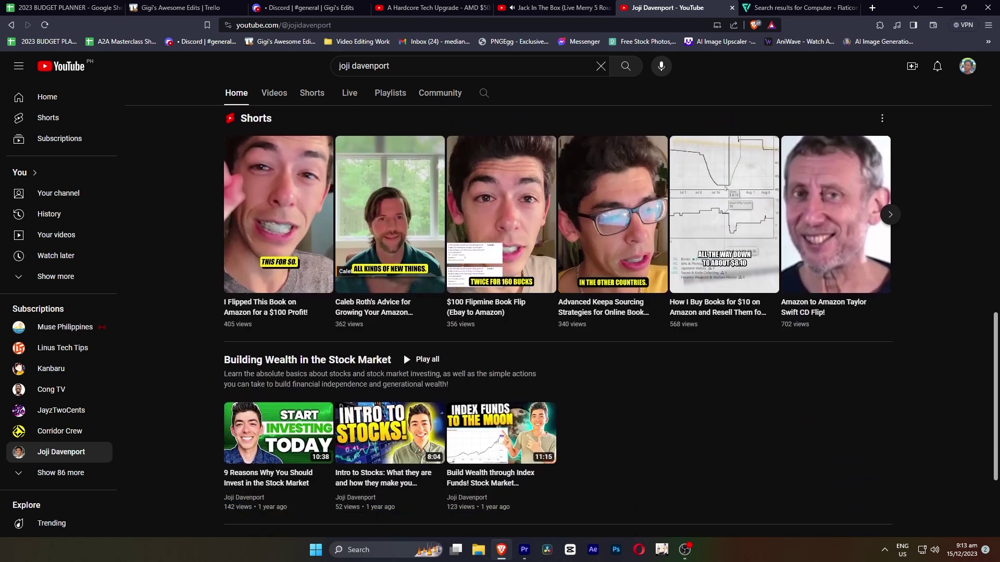
pyautogui.scroll(10, 561, 309)
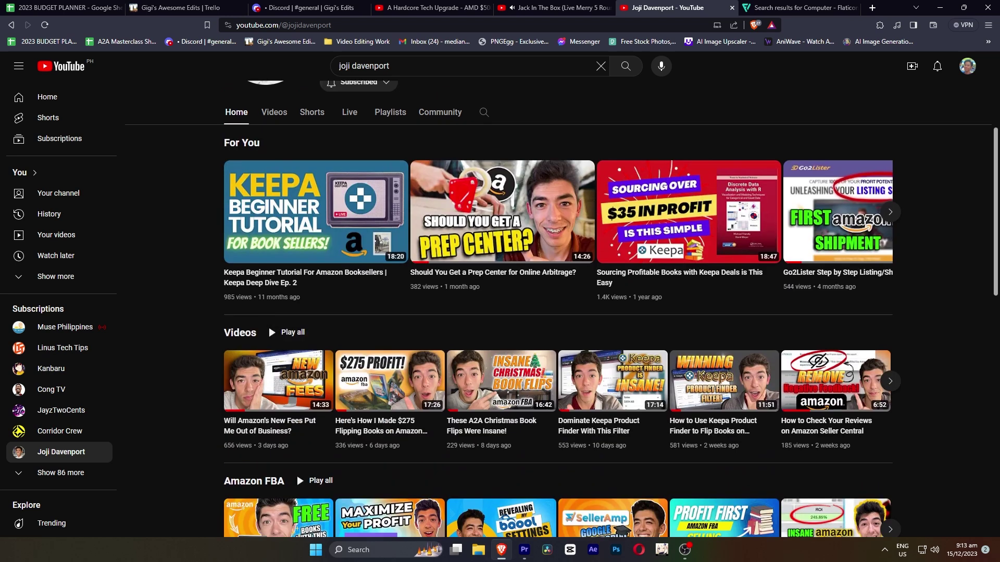
pyautogui.click(273, 112)
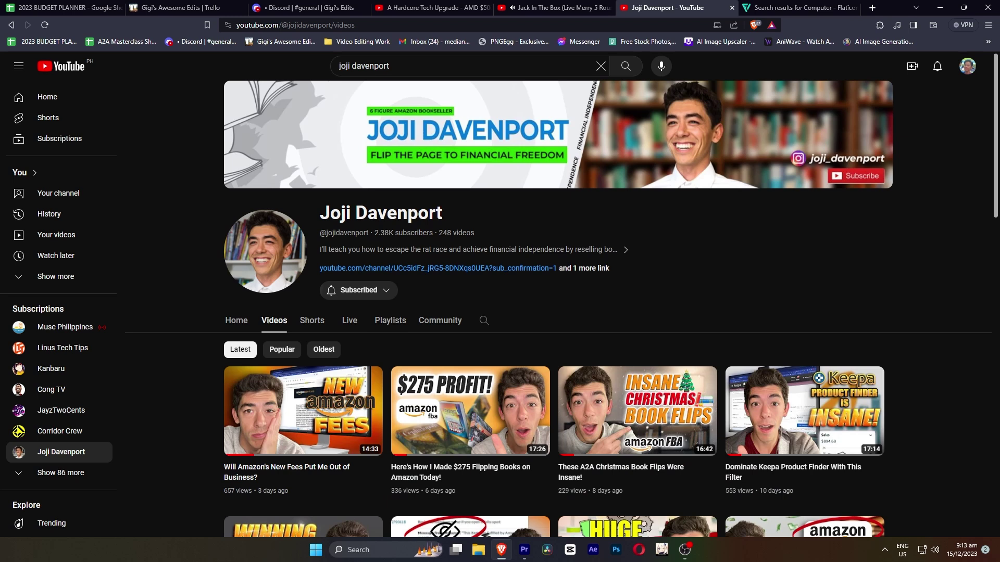
pyautogui.click(390, 320)
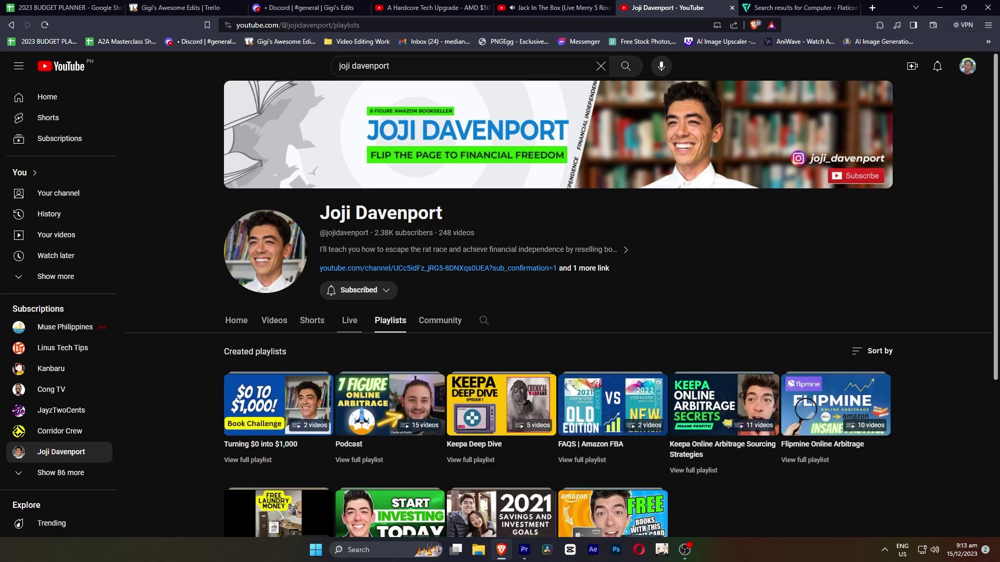